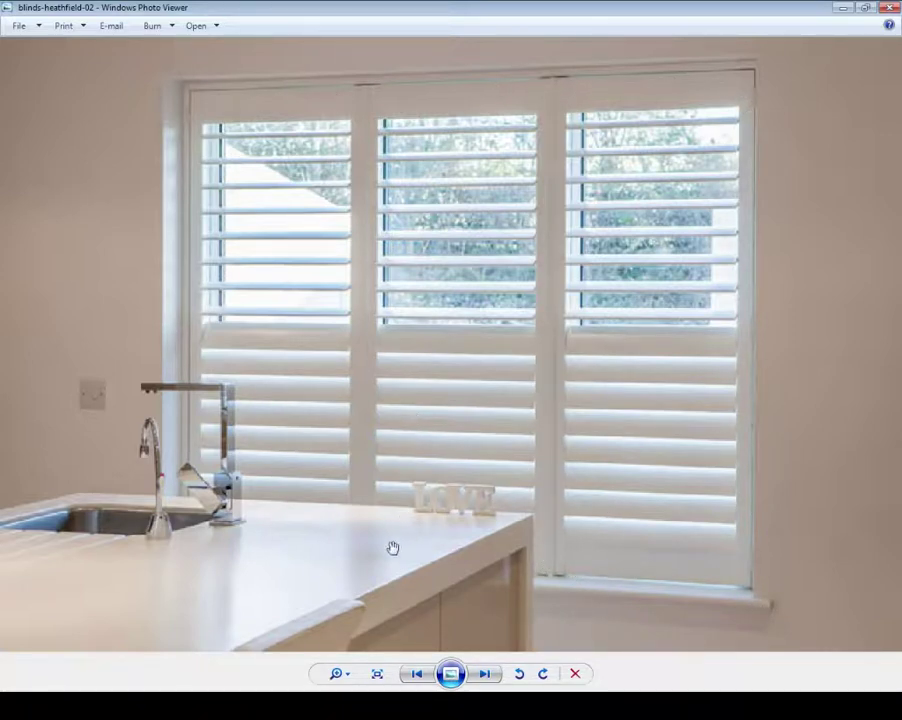
Switch to Blender and examine the room model's staircase, window wall, shelves, chair and table from several objects' selections
left_click(844, 7)
mouse_move(416, 355)
middle_mouse_down()
mouse_move(412, 365)
mouse_move(479, 364)
mouse_move(447, 328)
mouse_move(415, 364)
mouse_move(430, 360)
middle_mouse_up()
scroll(412, 368, "up", 1)
scroll(412, 368, "down", 1)
right_click(537, 266)
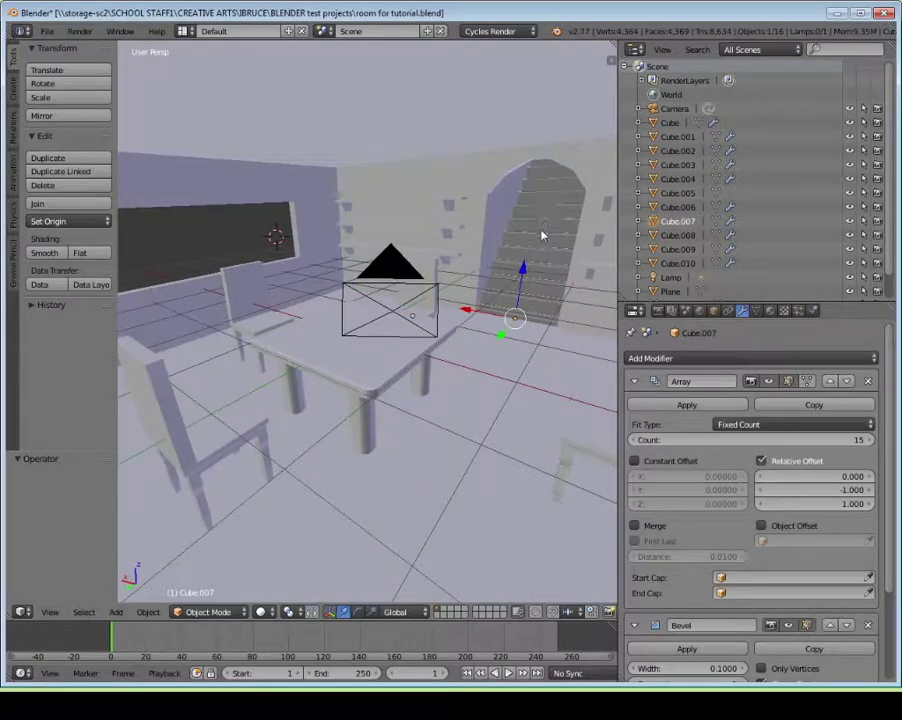
right_click(435, 206)
mouse_move(462, 246)
middle_mouse_down()
mouse_move(514, 256)
mouse_move(463, 257)
middle_mouse_up()
right_click(481, 182)
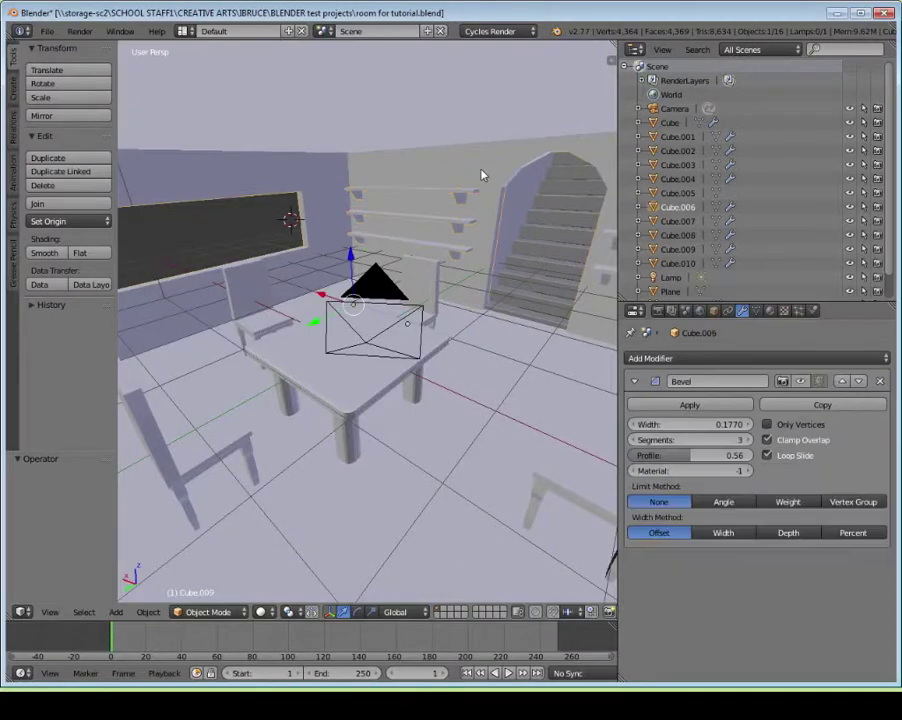
right_click(430, 279)
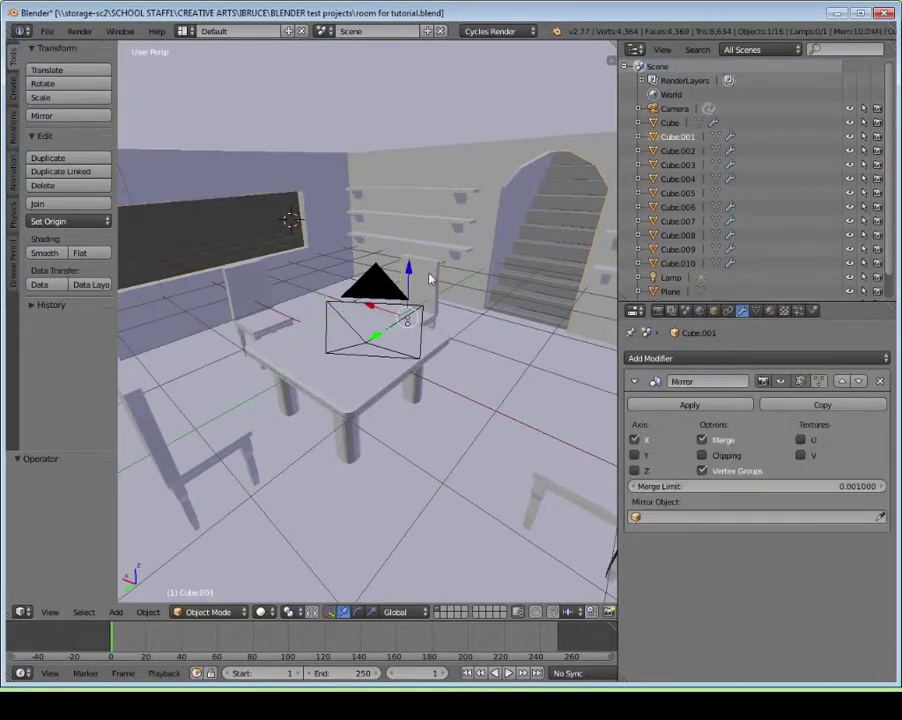
right_click(271, 314)
right_click(321, 406)
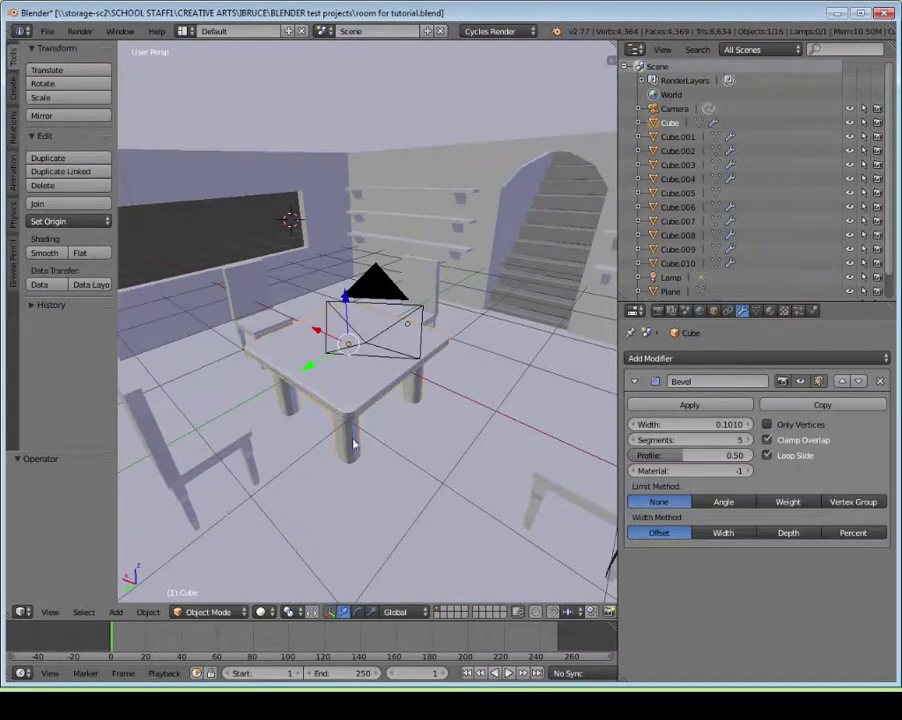
Add a cube at one end of the window opening, shifting it about -0.22 along Y and raising it about 0.84 along Z
middle_click_drag(353, 445, 471, 344)
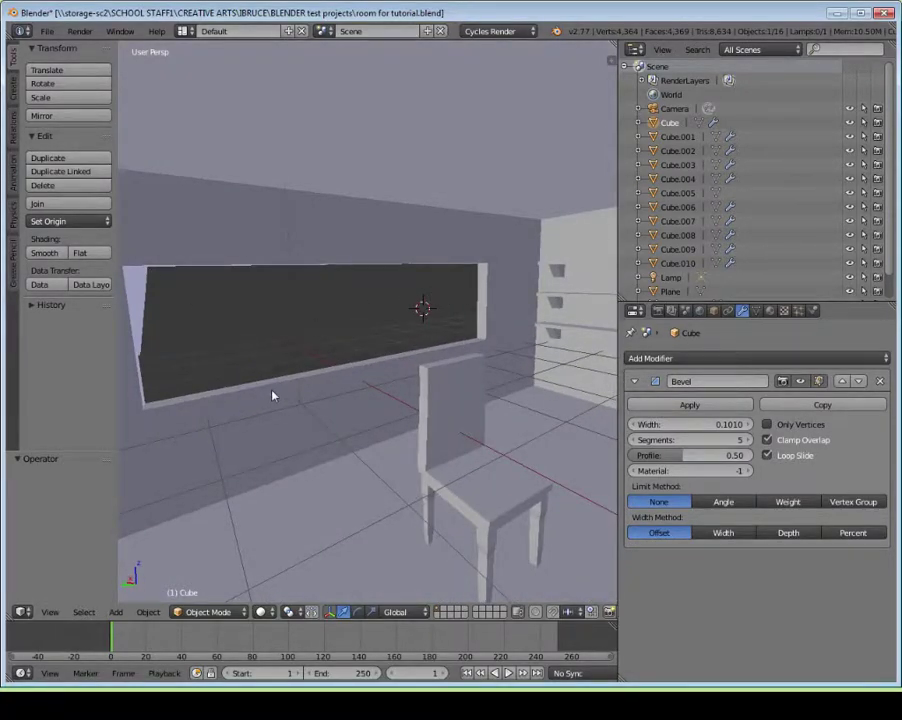
middle_click_drag(272, 395, 240, 390)
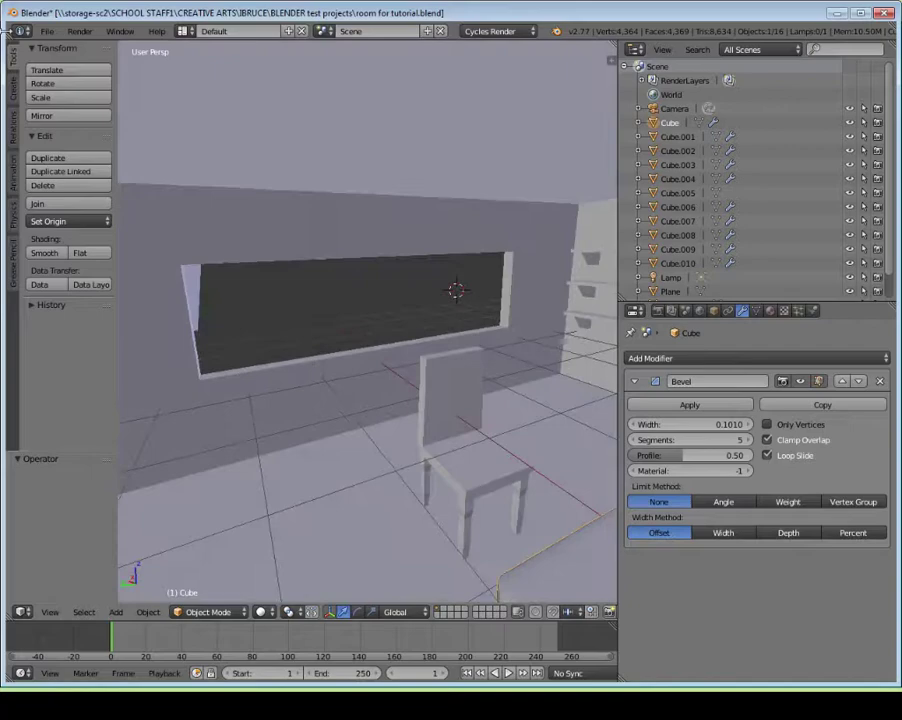
left_click(14, 88)
left_click(67, 97)
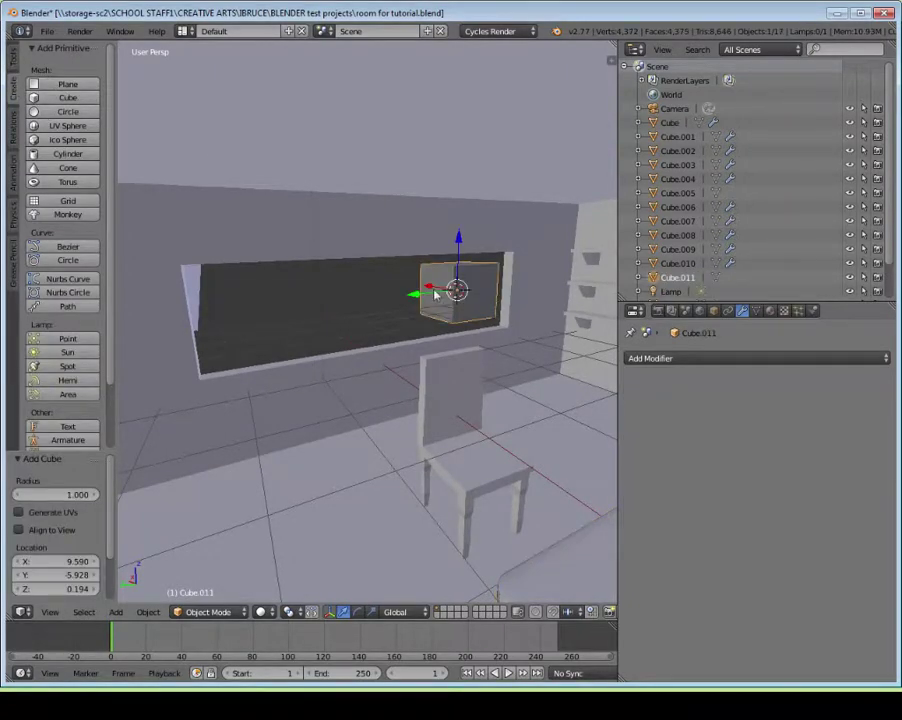
left_click_drag(435, 292, 427, 317)
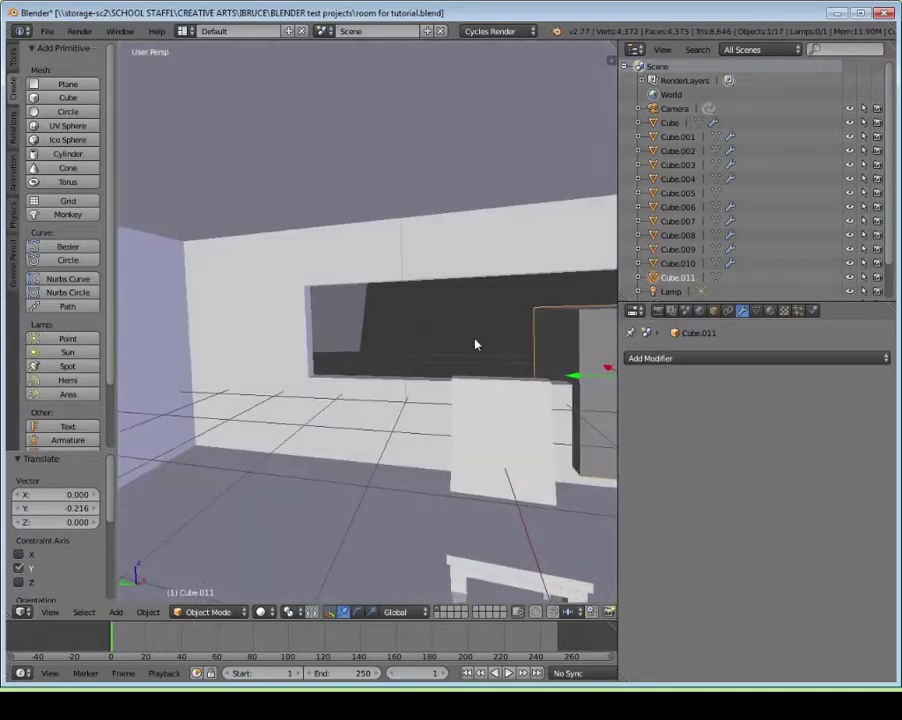
middle_click_drag(496, 344, 277, 345, "shift")
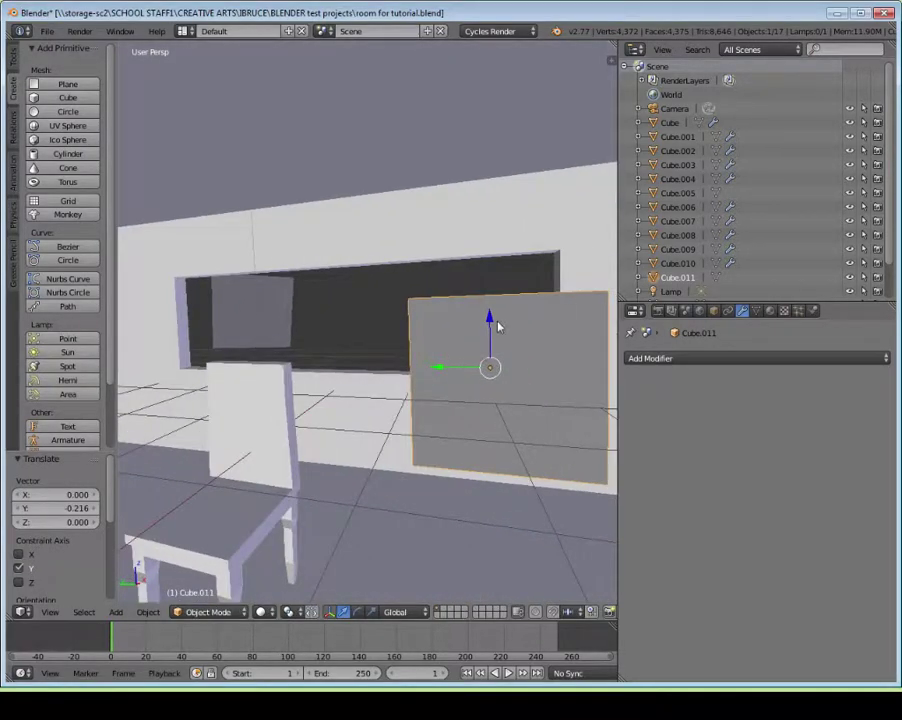
left_click_drag(497, 327, 494, 268)
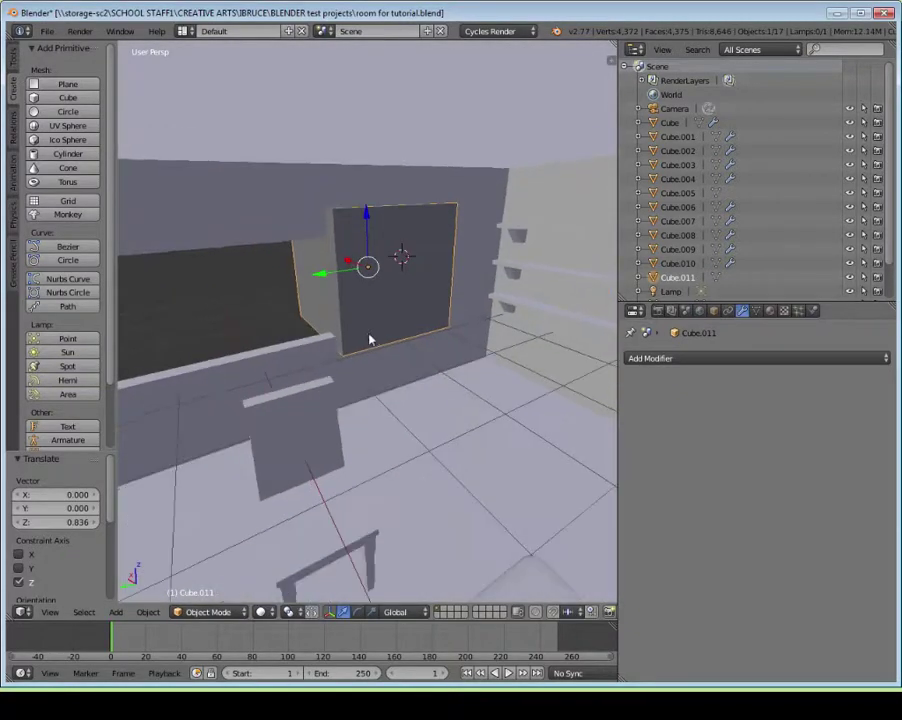
Enter Edit Mode on the new cube and lower its top face by about 0.3 along Z
middle_click_drag(369, 340, 377, 361)
left_click(209, 611)
left_click(236, 577)
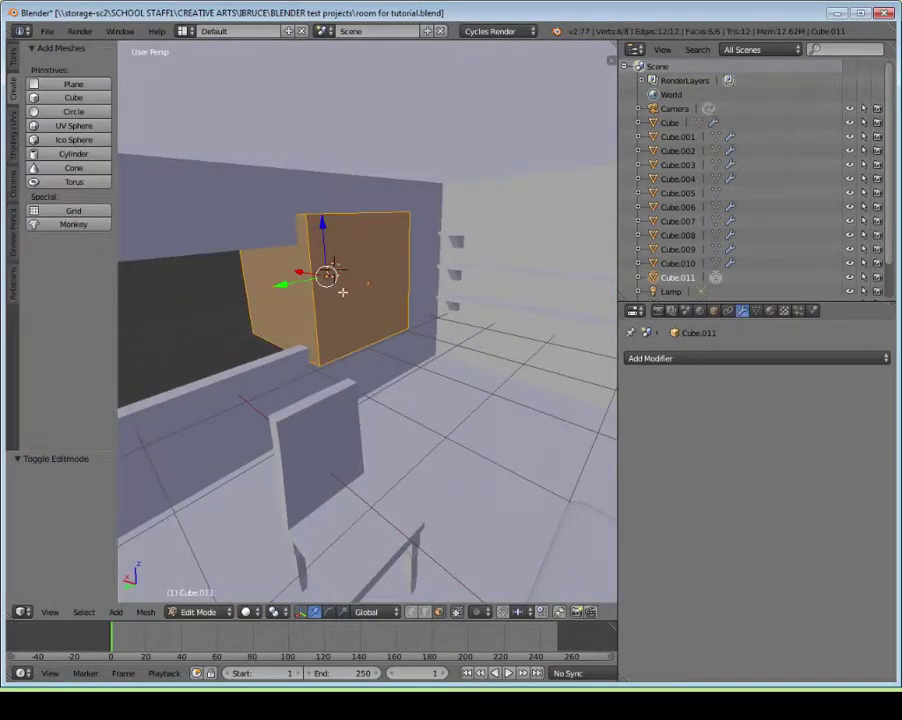
middle_click_drag(340, 290, 321, 180)
right_click(323, 185)
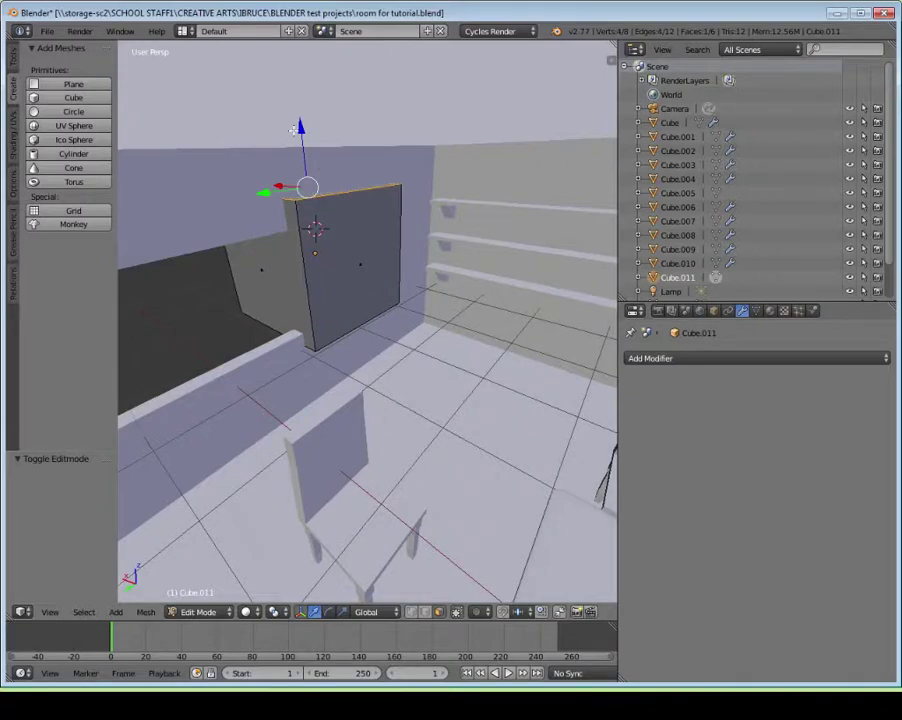
left_click_drag(297, 128, 297, 151)
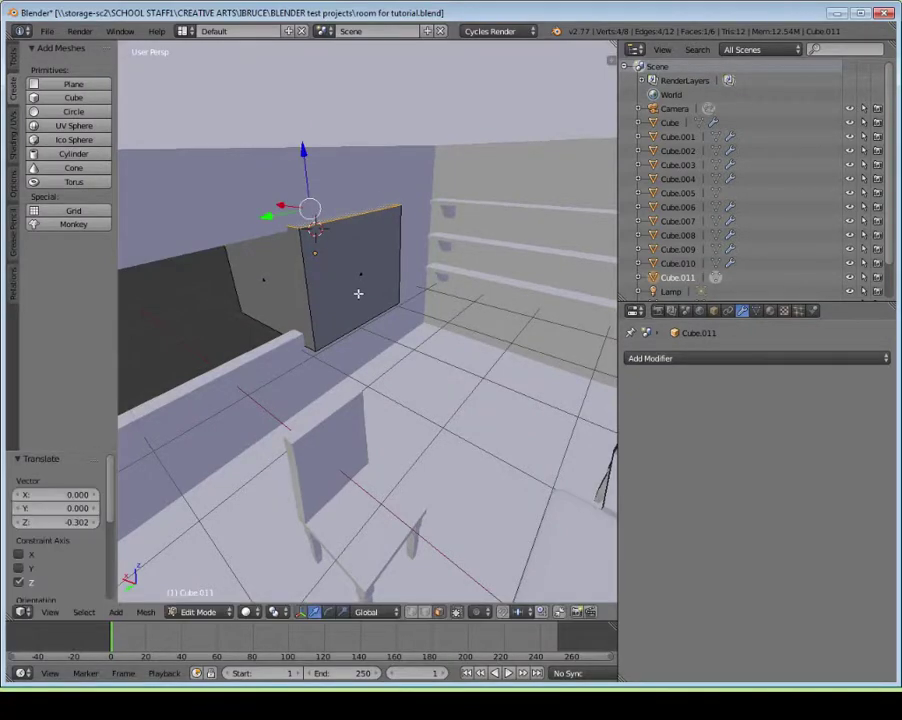
Raise the cube's bottom face by about 0.11 along Z near the window's lower edge
middle_click_drag(358, 294, 336, 217)
middle_click_drag(403, 356, 254, 441)
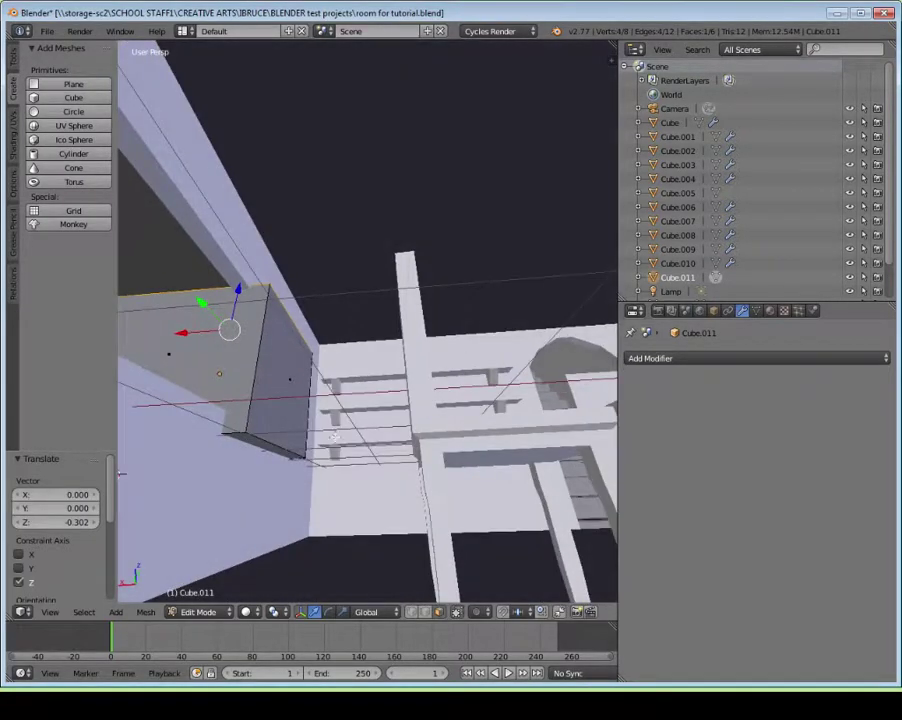
left_click_drag(214, 402, 213, 390)
middle_click_drag(213, 390, 370, 357)
middle_click_drag(472, 353, 426, 400)
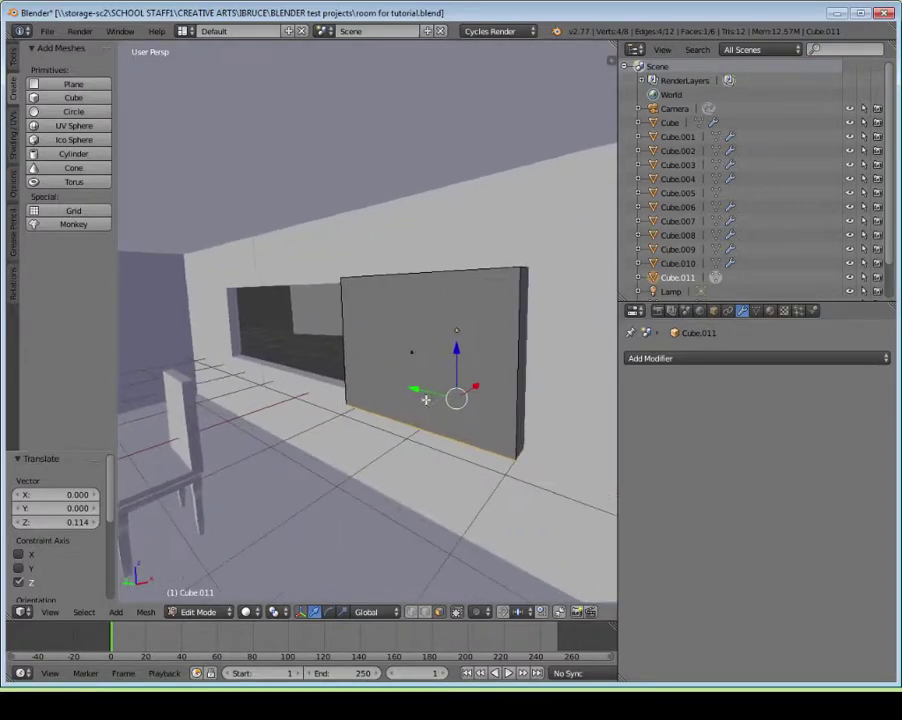
Move one end face of the block about 0.26 along Y and the opposite one about 3.73 to span the window opening
right_click(527, 374)
left_click_drag(499, 341, 470, 343)
middle_click_drag(408, 344, 365, 300)
key("g")
key("y")
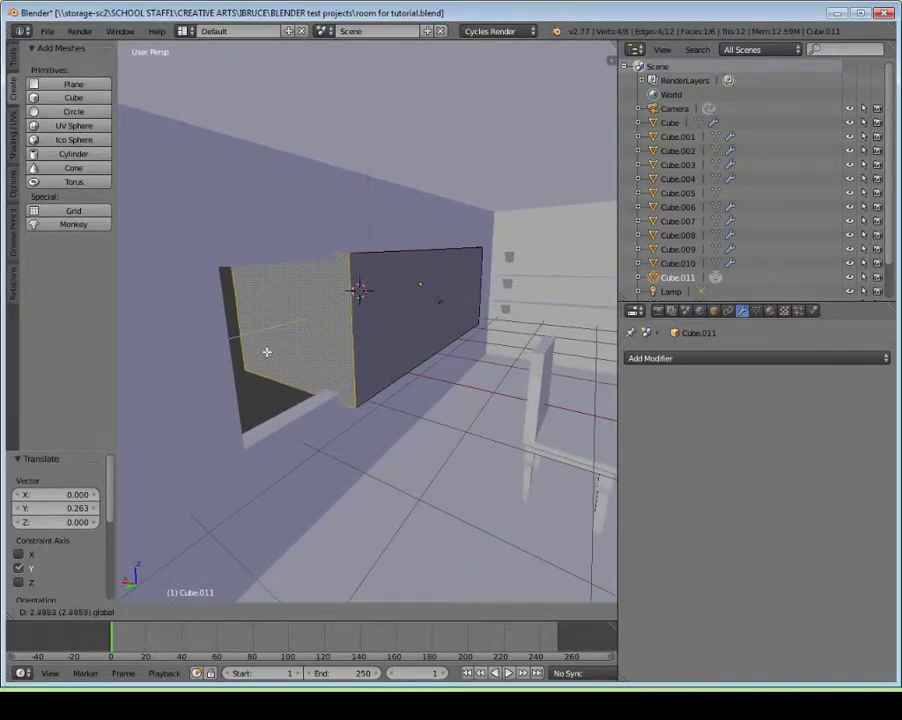
left_click(156, 390)
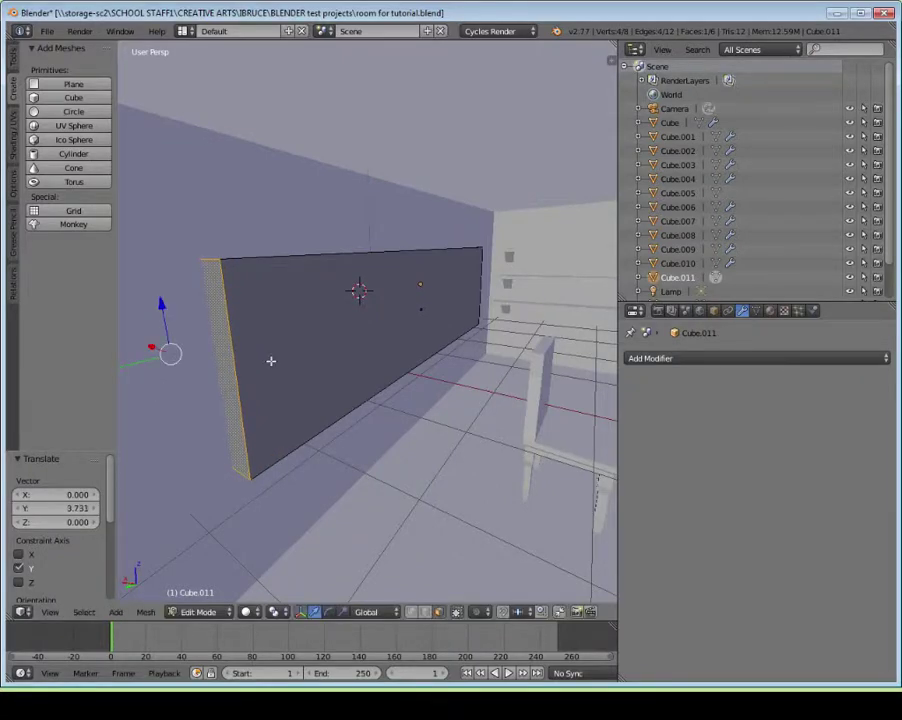
Move the block's room-side face about 0.19 along X towards the wall
middle_click_drag(270, 358, 372, 317)
key("g")
key("x")
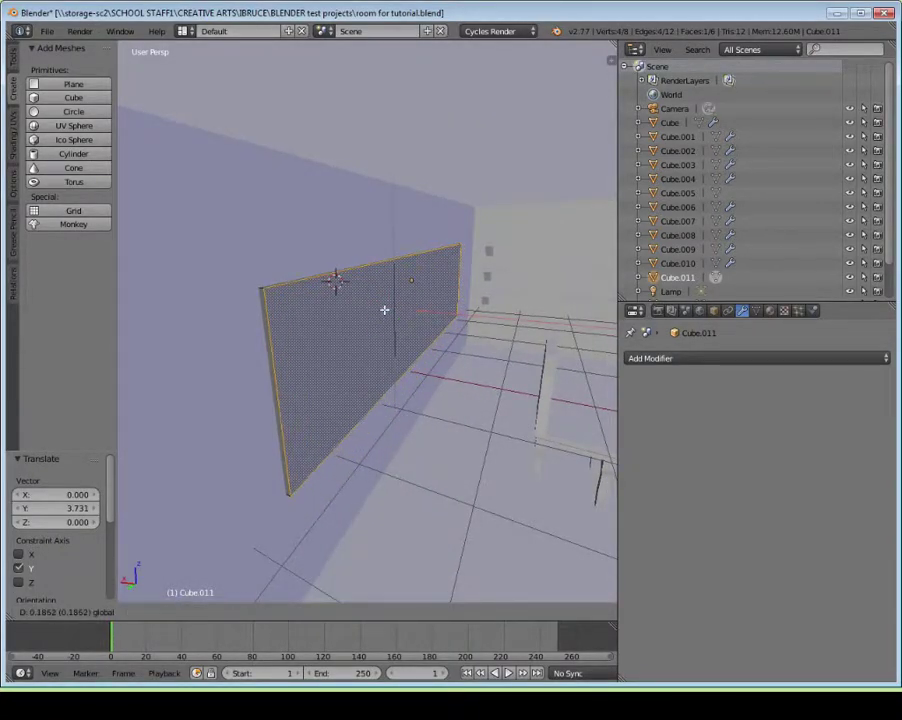
left_click(381, 308)
Move the block's outer face about -1.5 along X to form a thin panel, and return to Object Mode
middle_click_drag(197, 317, 354, 338)
right_click(381, 318)
key("g")
key("x")
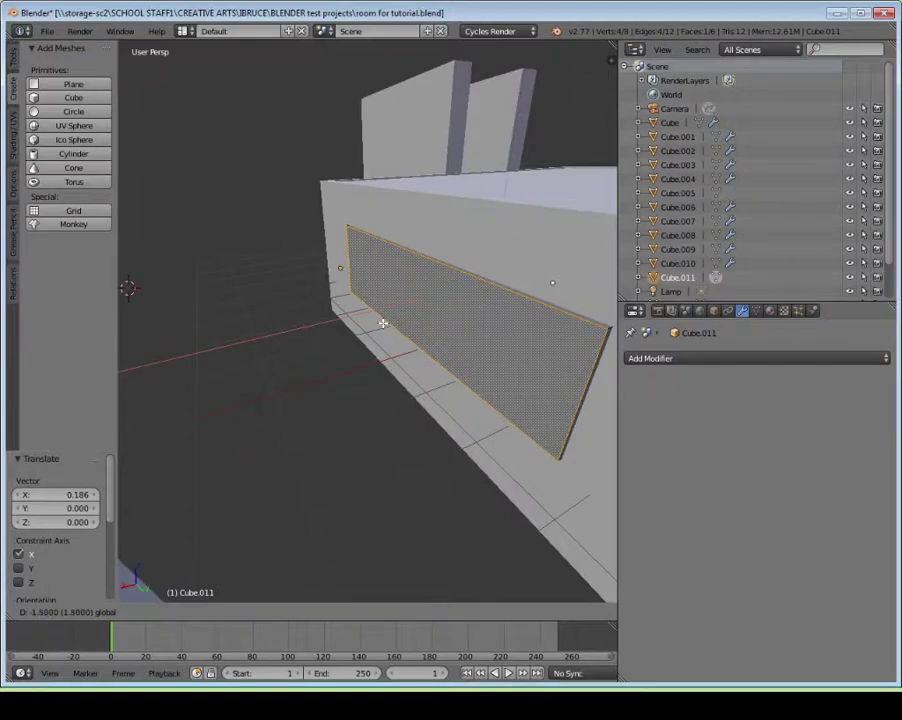
left_click(382, 323)
middle_click_drag(521, 348, 374, 434)
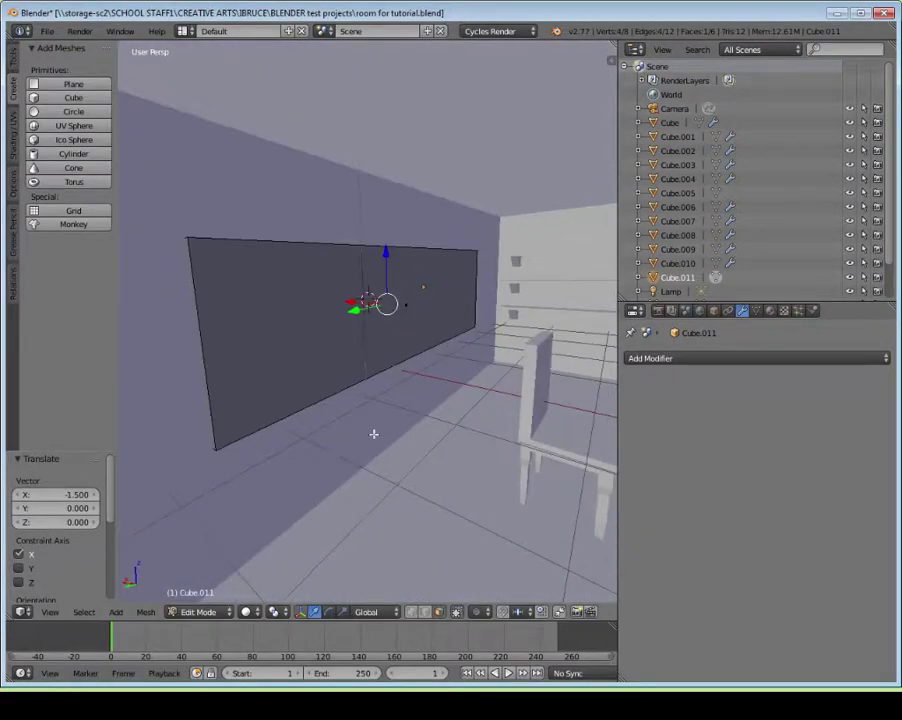
left_click(205, 612)
left_click(205, 594)
Duplicate the window panel and rescale the copy, enlarging it by about 1.13 in the final resize, so it fits inside the original's outline
middle_click_drag(272, 482, 344, 323)
left_click(13, 60)
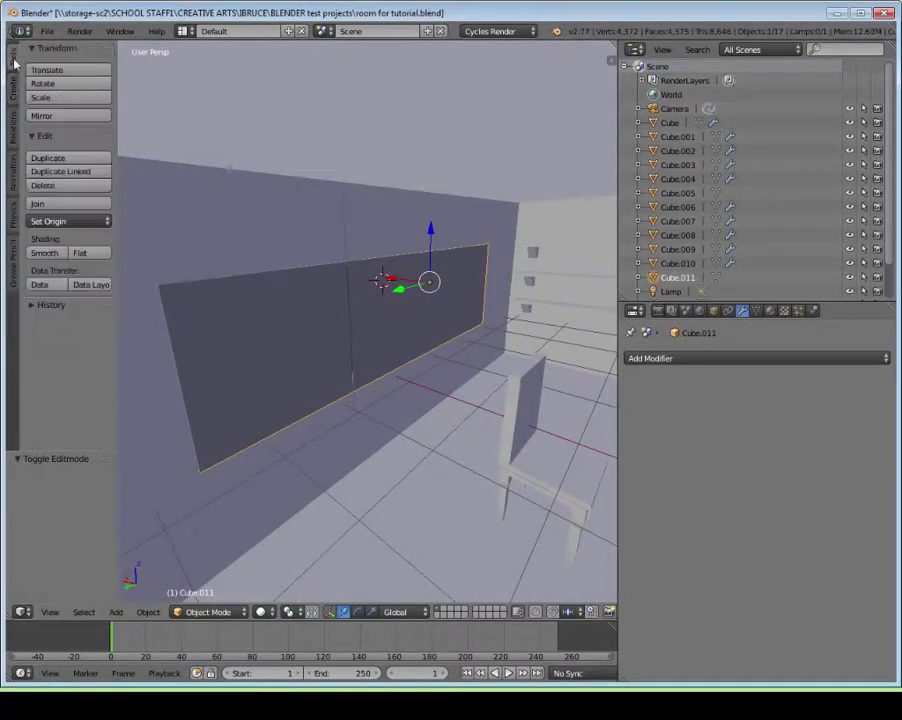
left_click(95, 160)
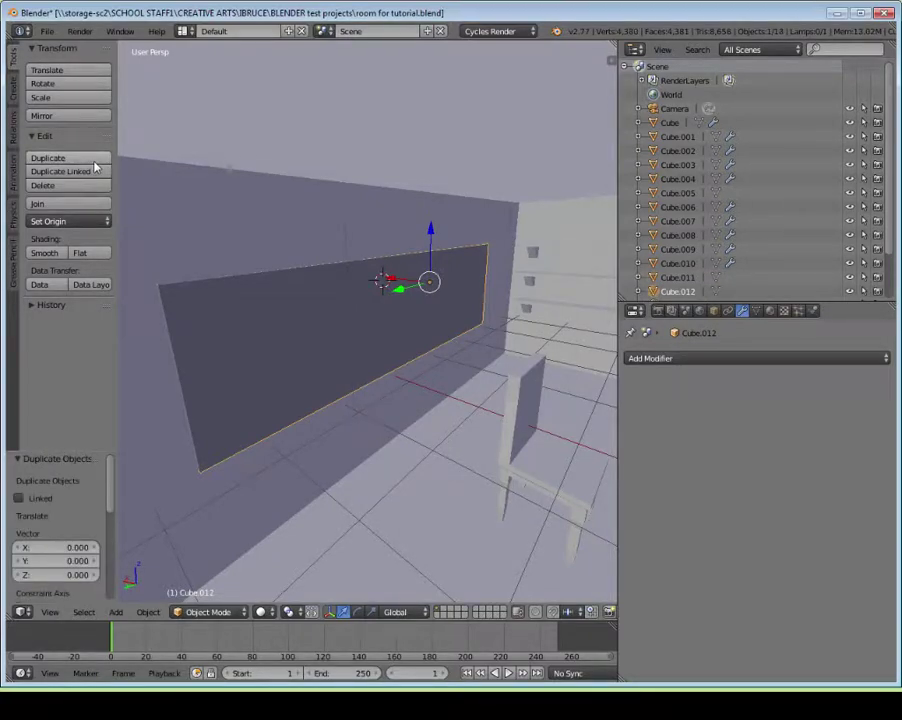
key("s")
left_click(505, 290)
middle_click_drag(472, 301, 390, 292)
key("s")
left_click(537, 312)
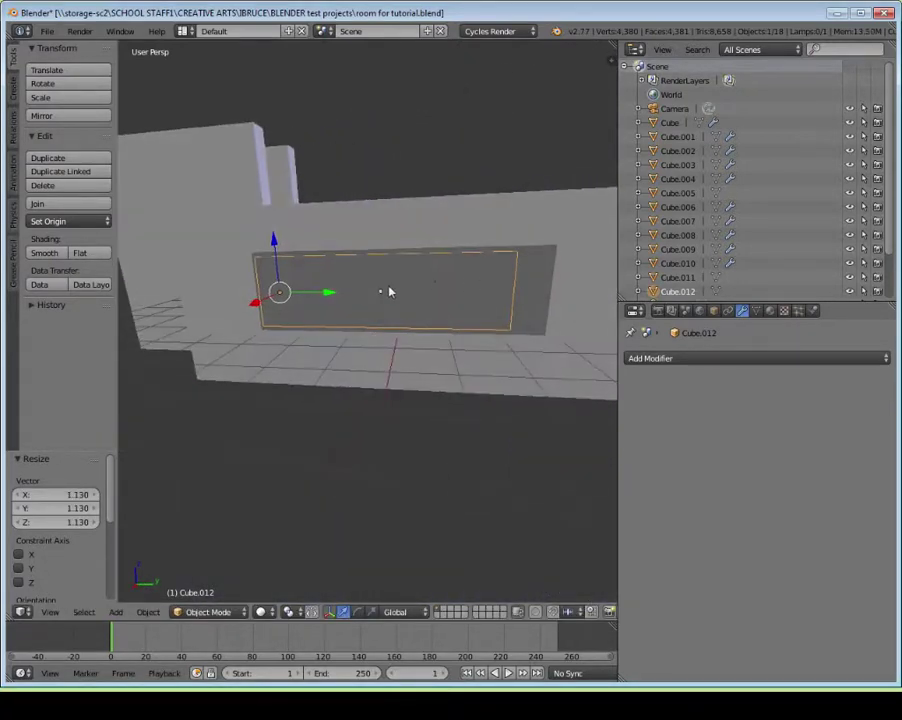
Fit the smaller panel within the larger one along Y: move it about 0.34, scale it by about 1.05, and move it about -0.24
left_click_drag(334, 296, 356, 297)
middle_click_drag(356, 297, 359, 282)
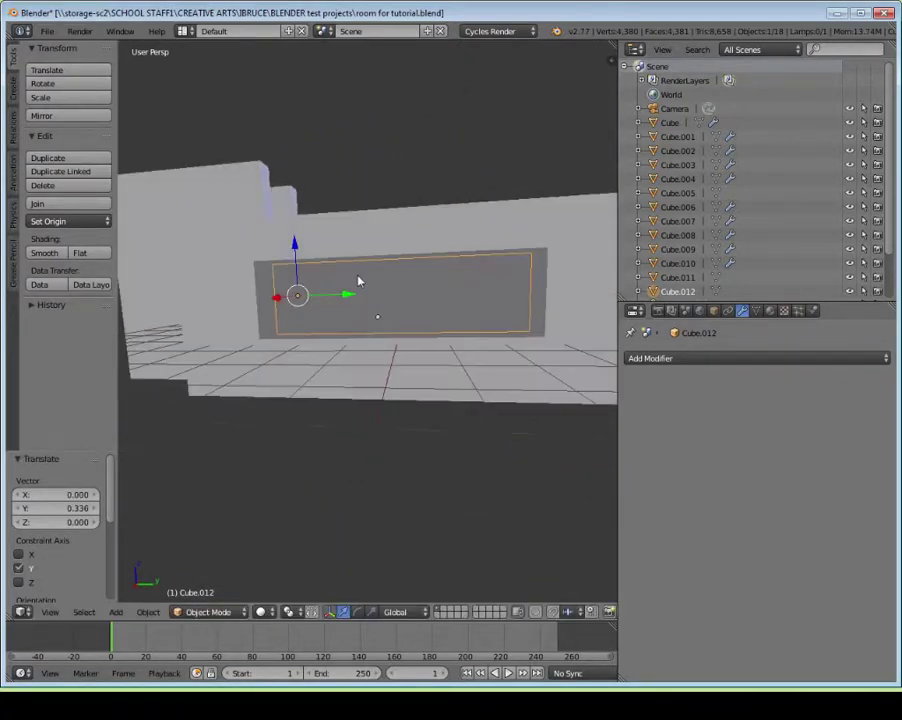
key("s")
key("z")
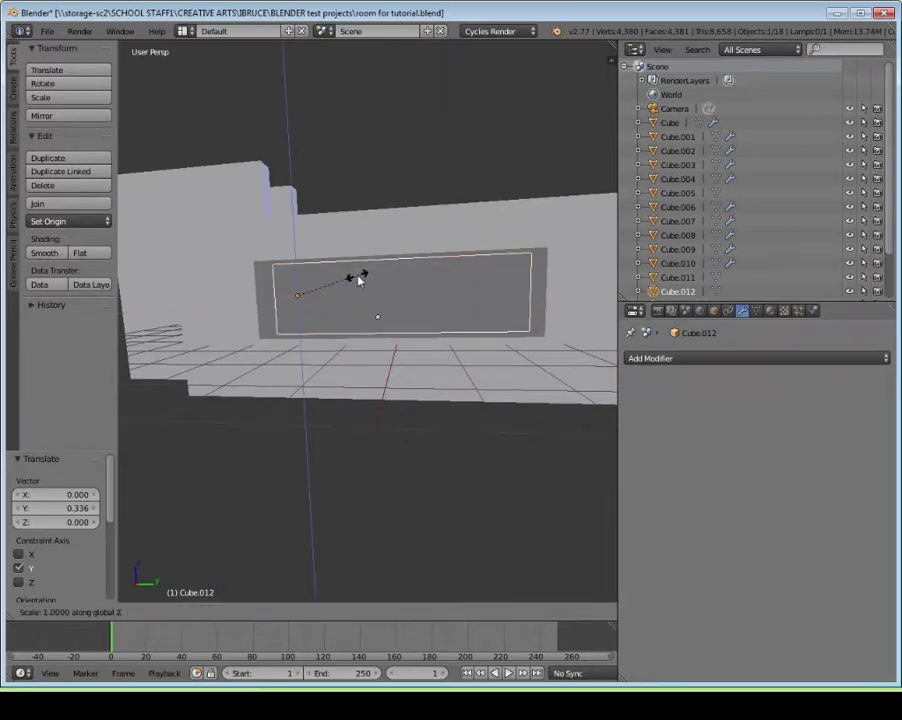
key("y")
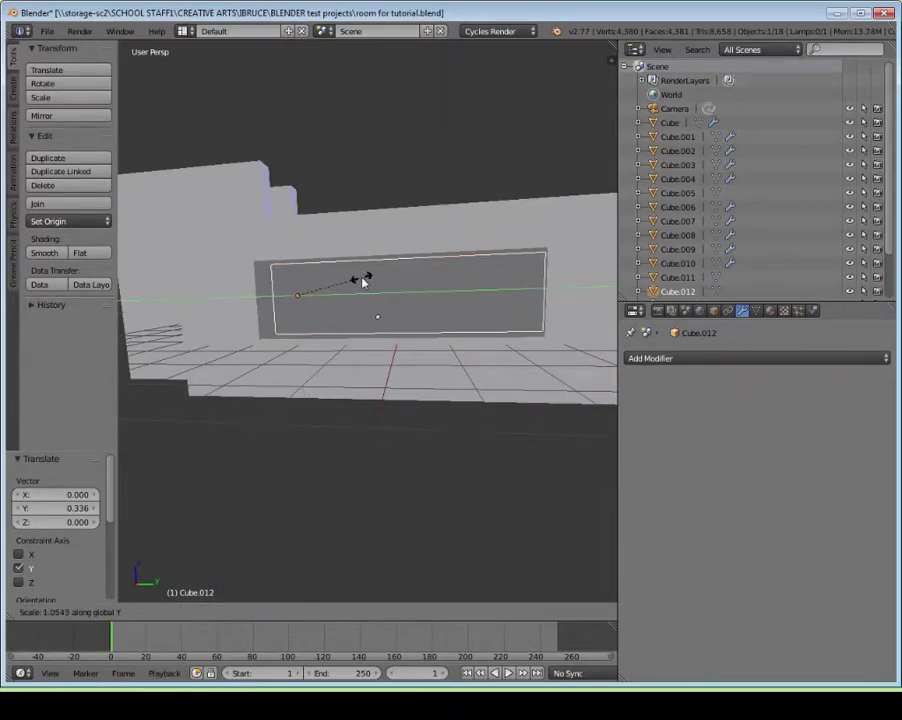
left_click(358, 278)
key("g")
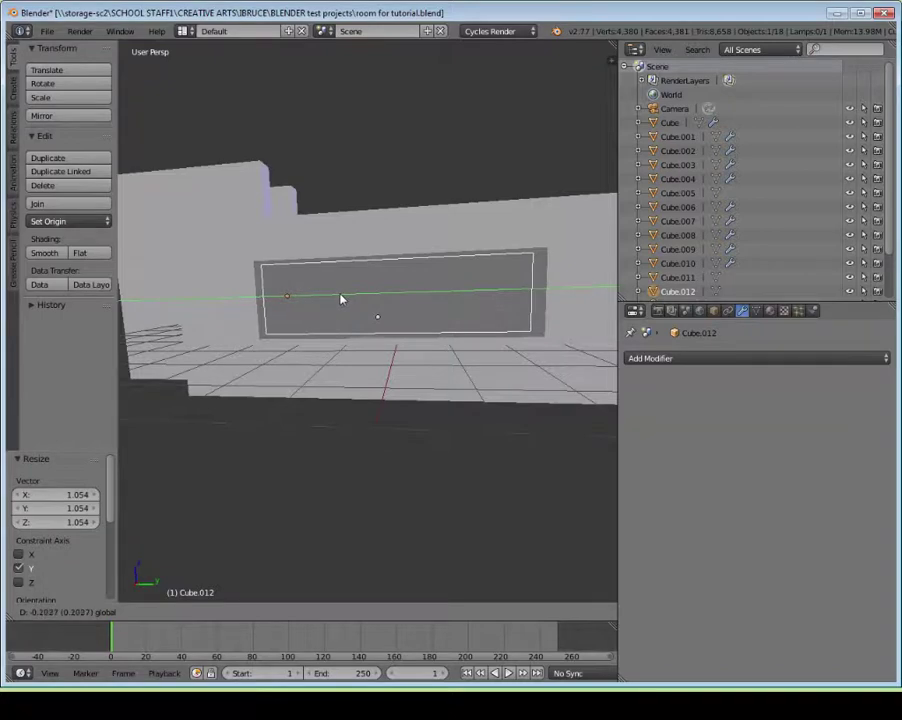
left_click(337, 299)
Enter Edit Mode on the smaller panel and nudge its end face about 0.01 along Y
middle_click_drag(337, 299, 497, 364)
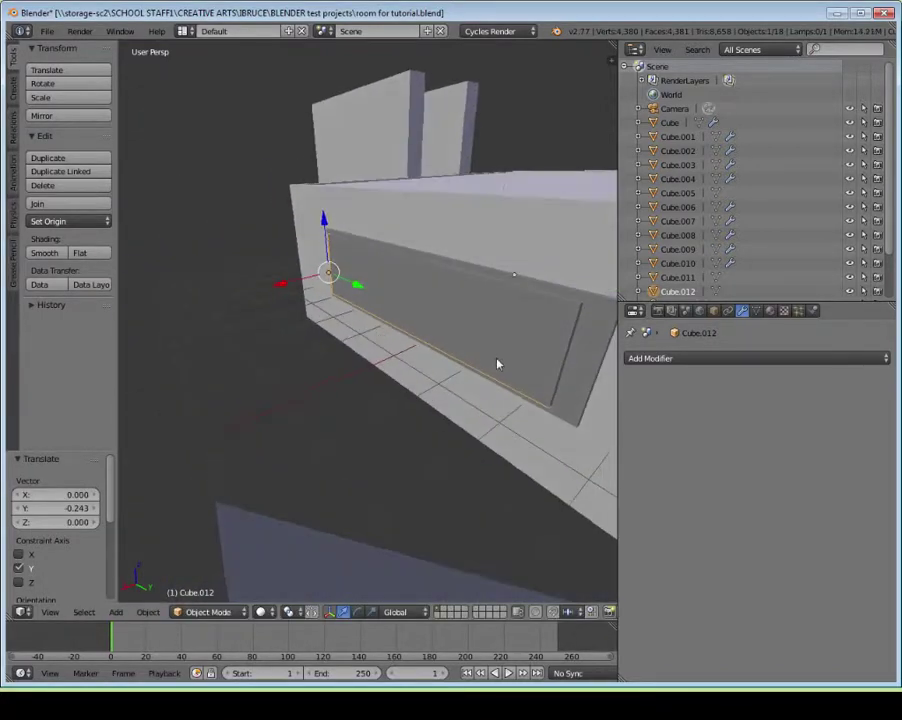
middle_click_drag(402, 411, 422, 393)
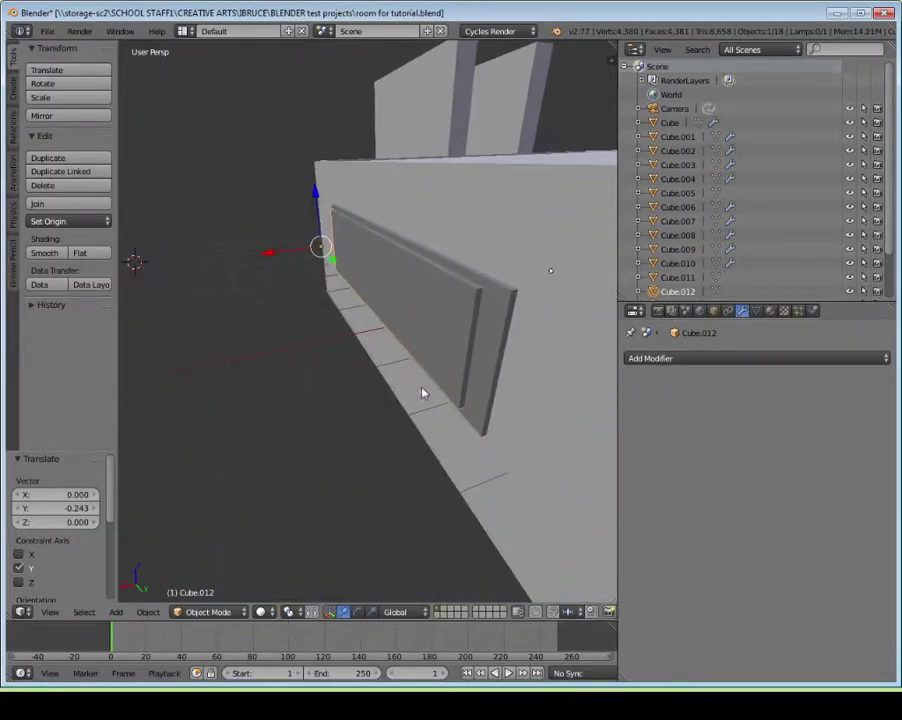
left_click(236, 612)
left_click(208, 575)
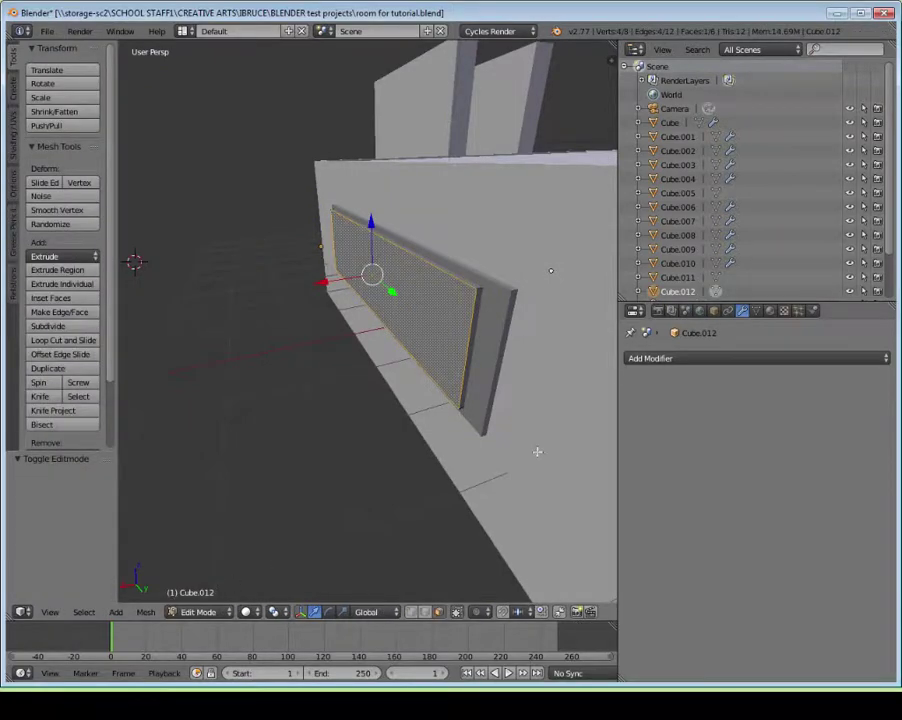
right_click(469, 362)
left_click_drag(517, 383, 538, 396)
middle_click_drag(538, 396, 433, 356)
Move the smaller panel's room-side face about -0.2 along X so it protrudes through the larger panel, and return to Object Mode
right_click(345, 274)
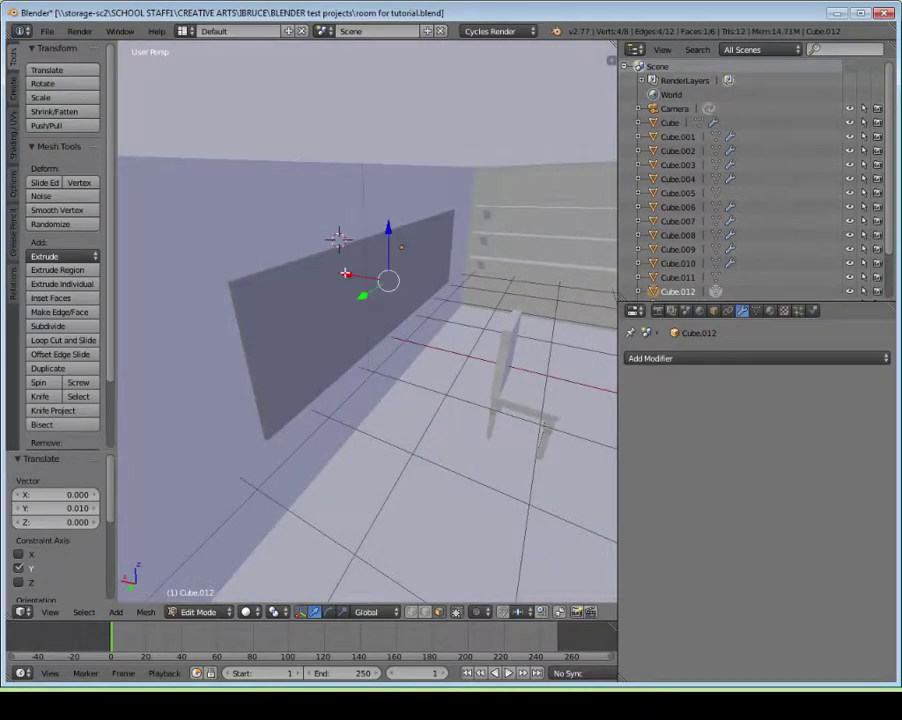
left_click_drag(354, 274, 363, 285)
middle_click_drag(344, 290, 399, 344)
scroll(374, 275, "down", 4)
middle_click_drag(293, 355, 226, 345)
left_click(203, 610)
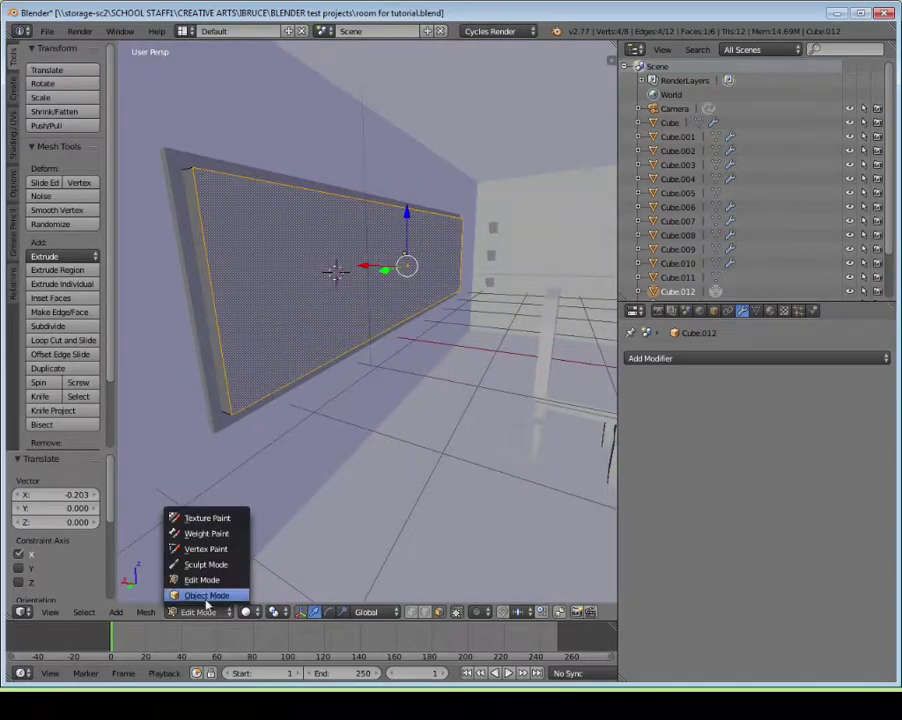
left_click(212, 595)
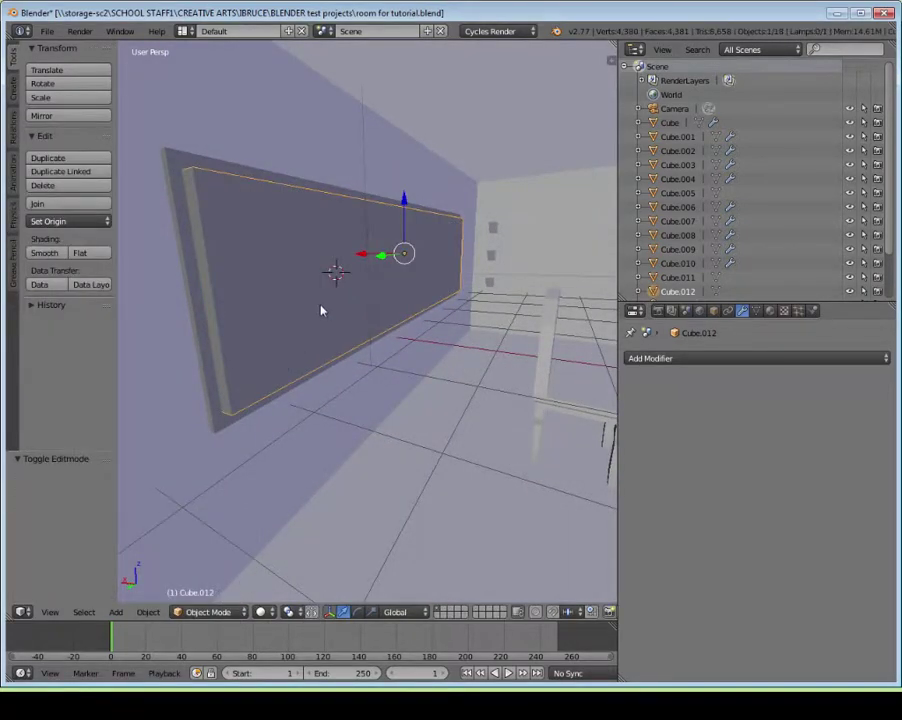
Select the larger window panel, Cube.011, and add a Boolean modifier to it
middle_click_drag(321, 311, 302, 331)
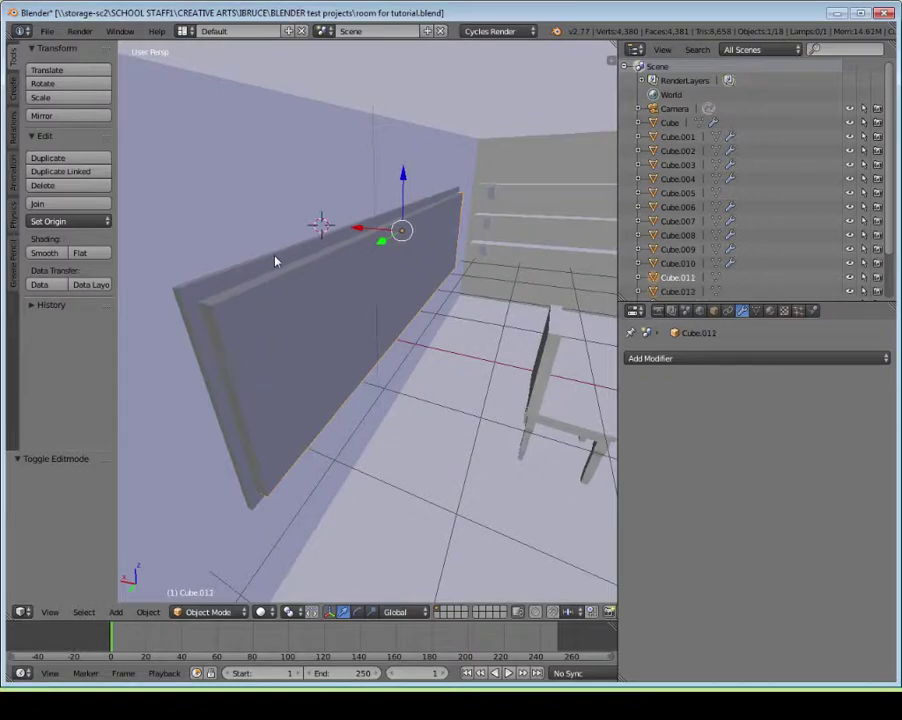
right_click(177, 300)
right_click(184, 302)
middle_click_drag(184, 302, 215, 294)
left_click(729, 359)
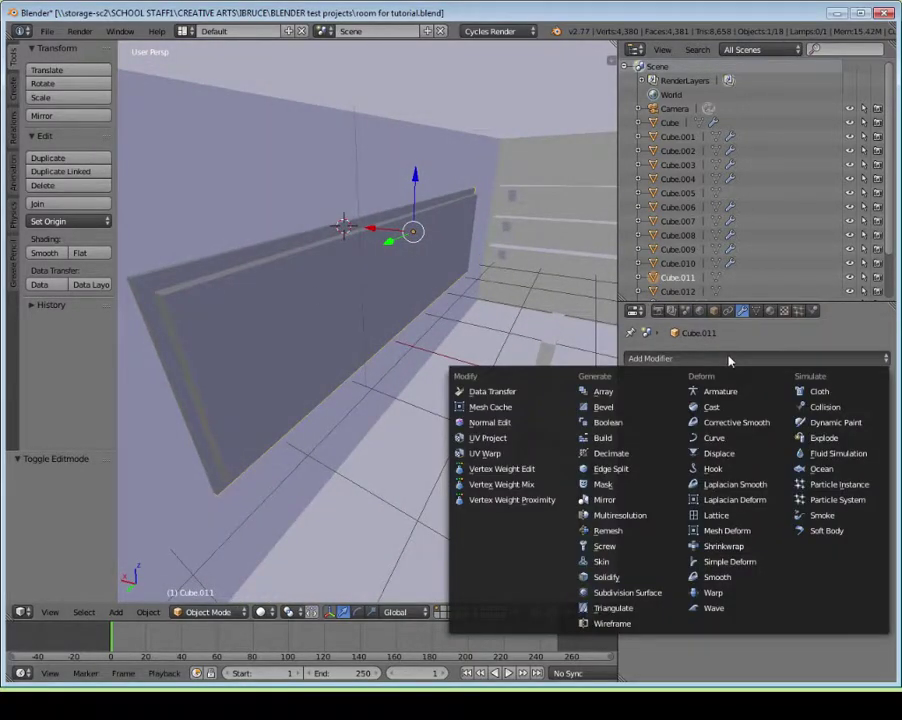
left_click(731, 359)
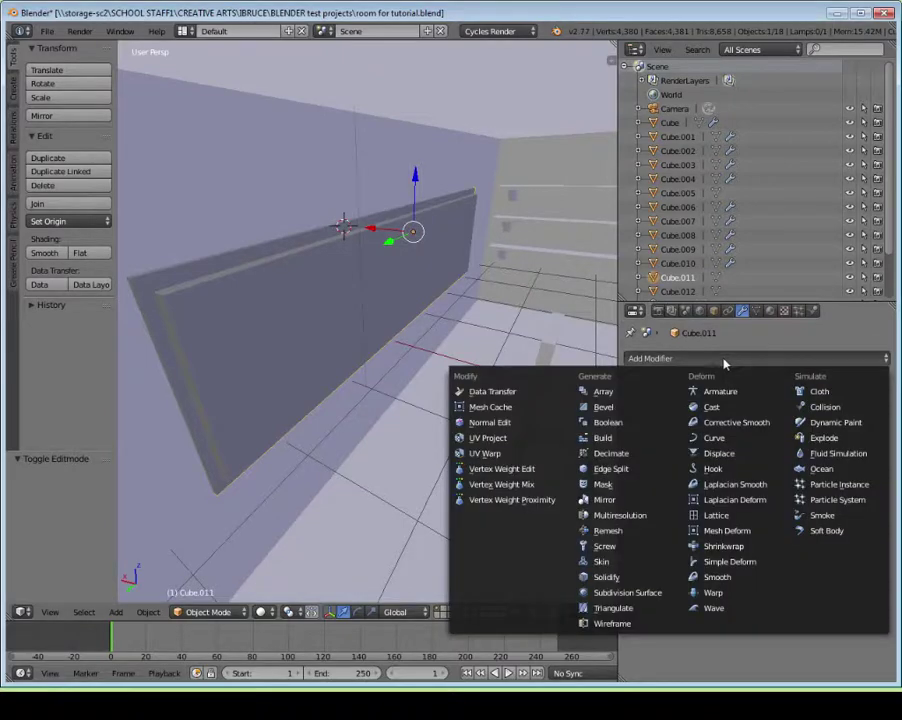
left_click(612, 422)
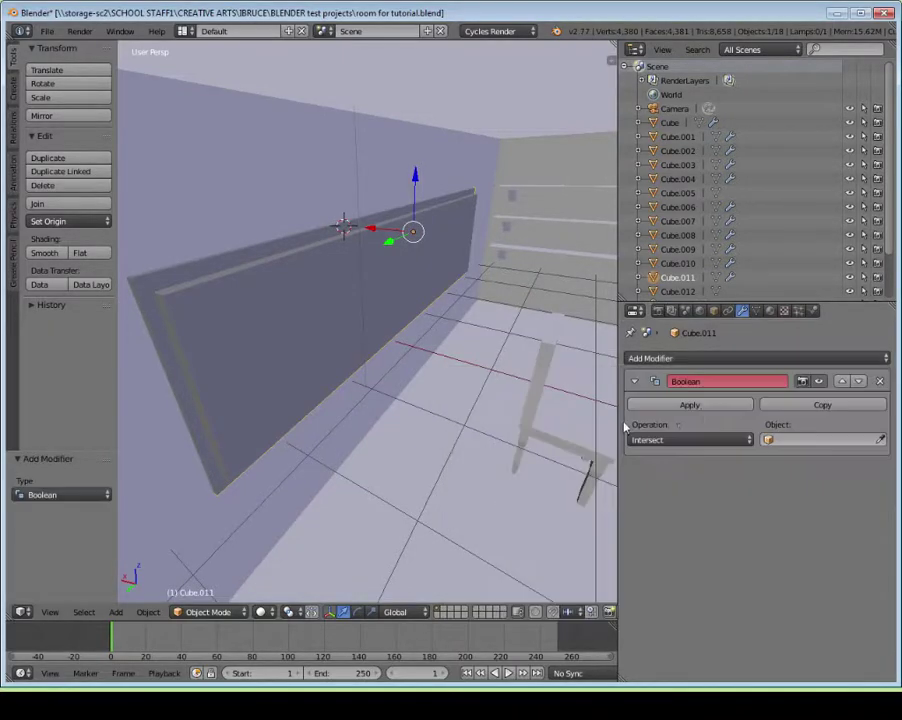
Set the Boolean to subtract Cube.012 using the Difference operation, and apply the modifier
left_click(815, 440)
scroll(783, 548, "down", 6)
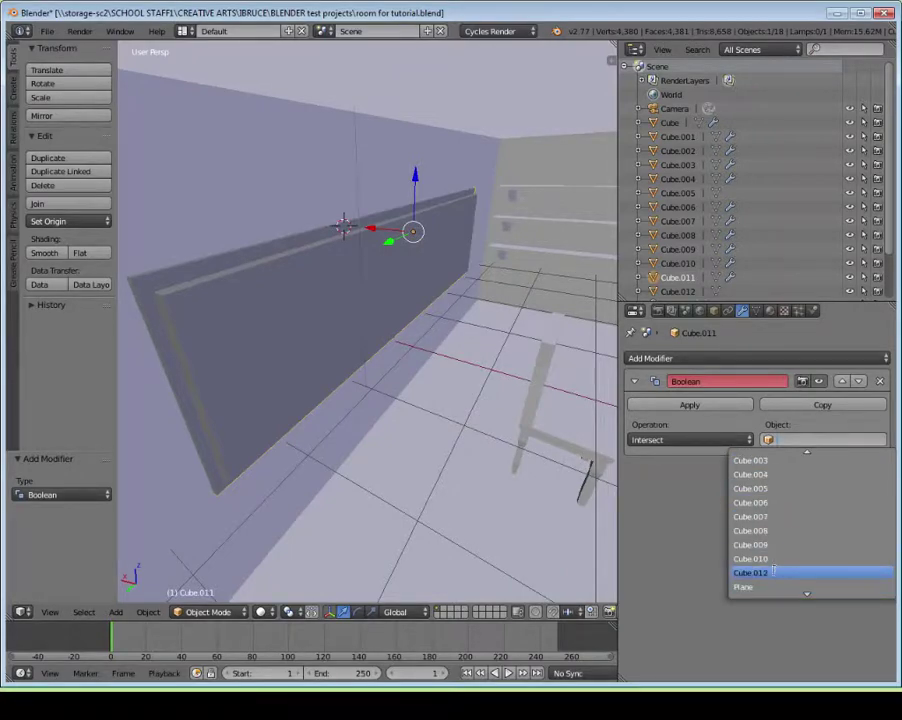
left_click(773, 572)
left_click(692, 439)
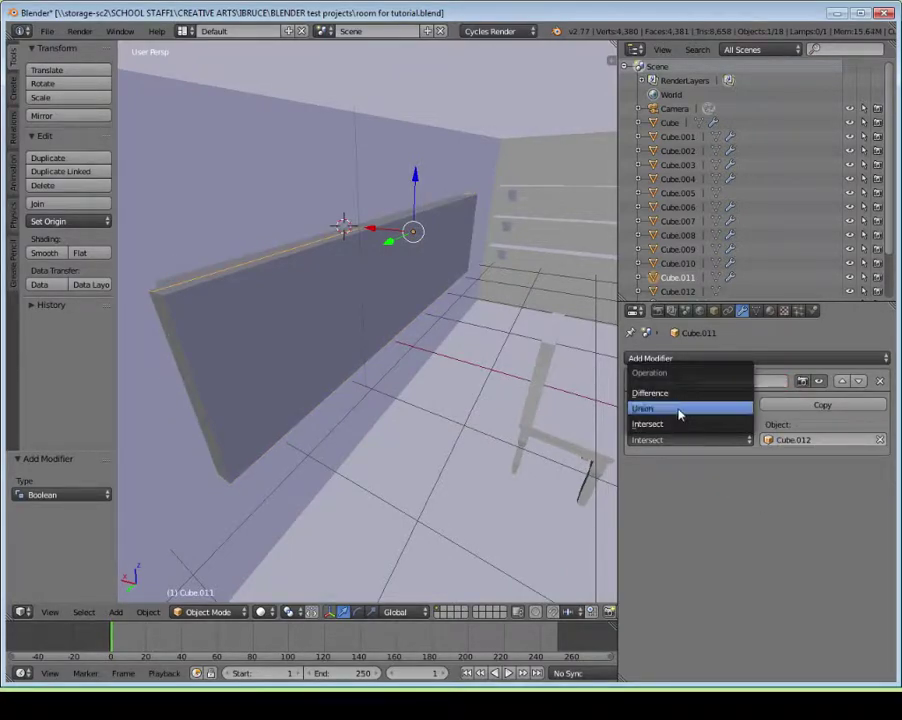
left_click(680, 396)
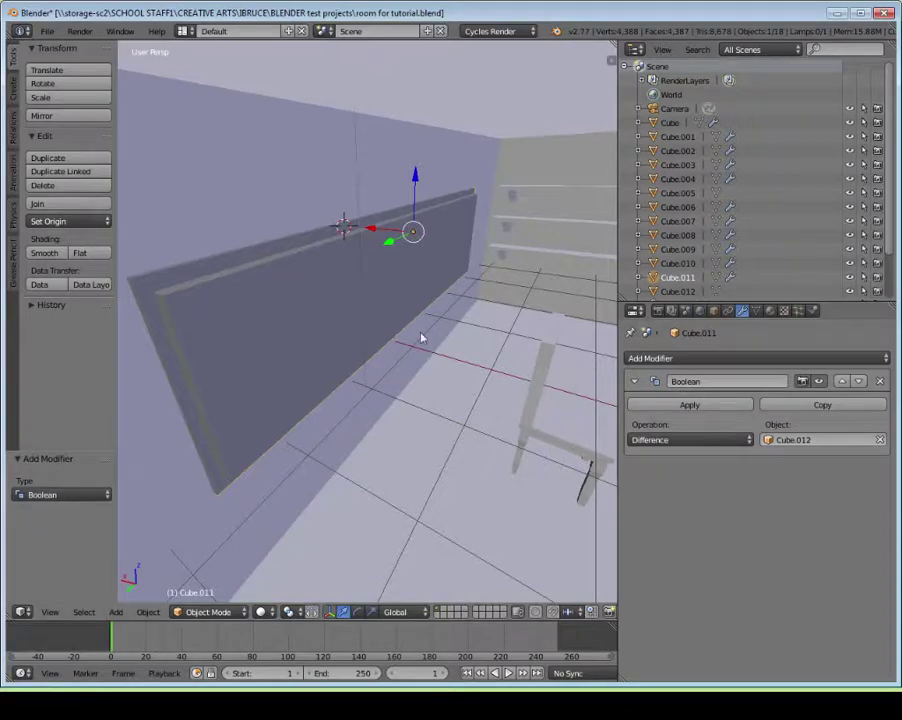
middle_click_drag(421, 335, 421, 325)
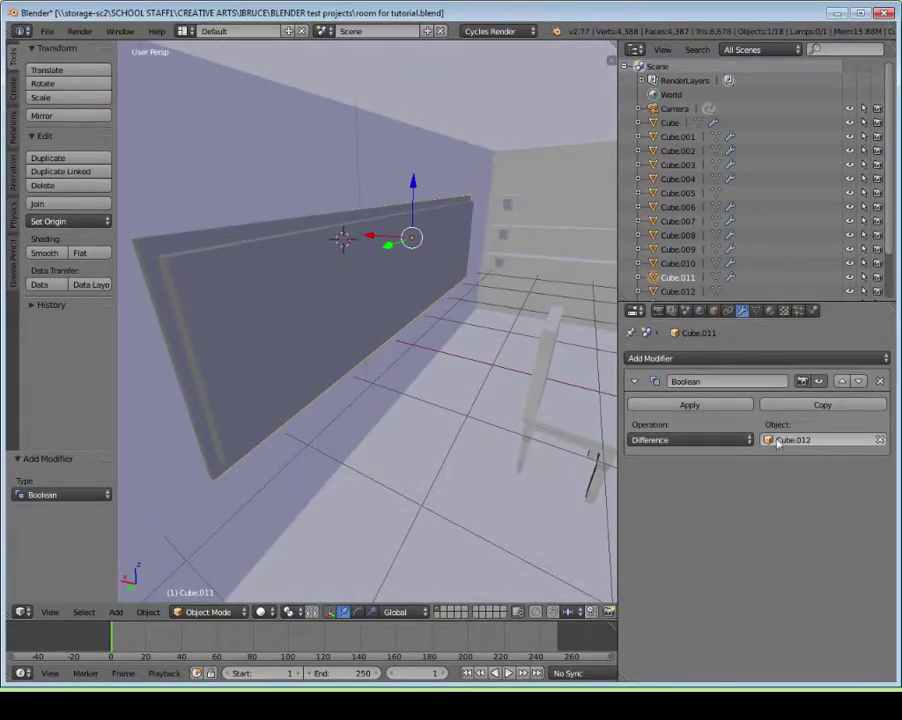
left_click(718, 407)
Move the smaller cutting panel about -1.83 along X out of the window frame, and delete it
right_click(338, 289)
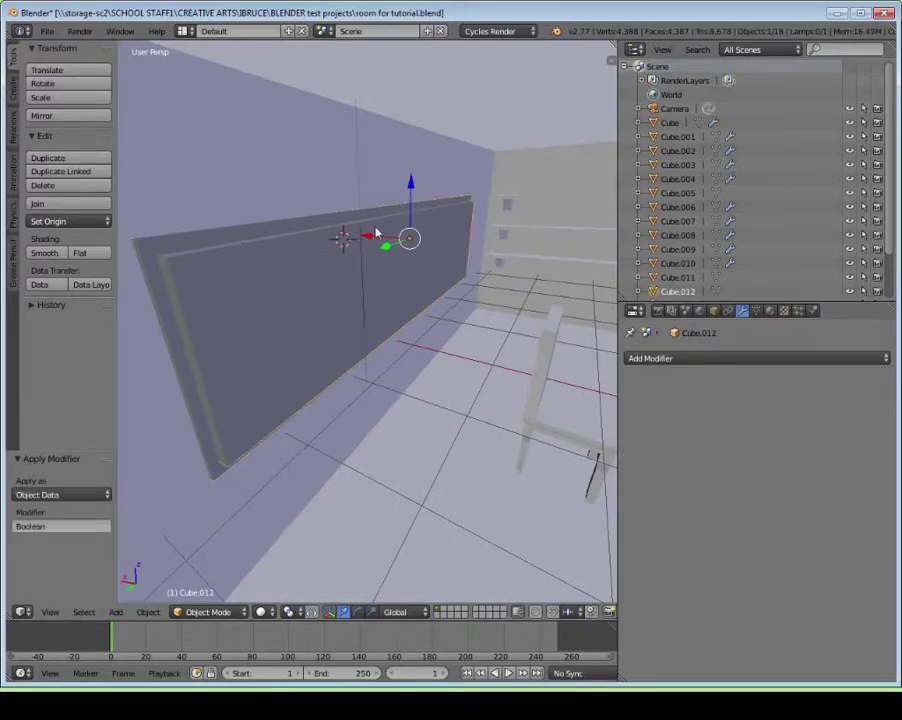
key("g")
key("x")
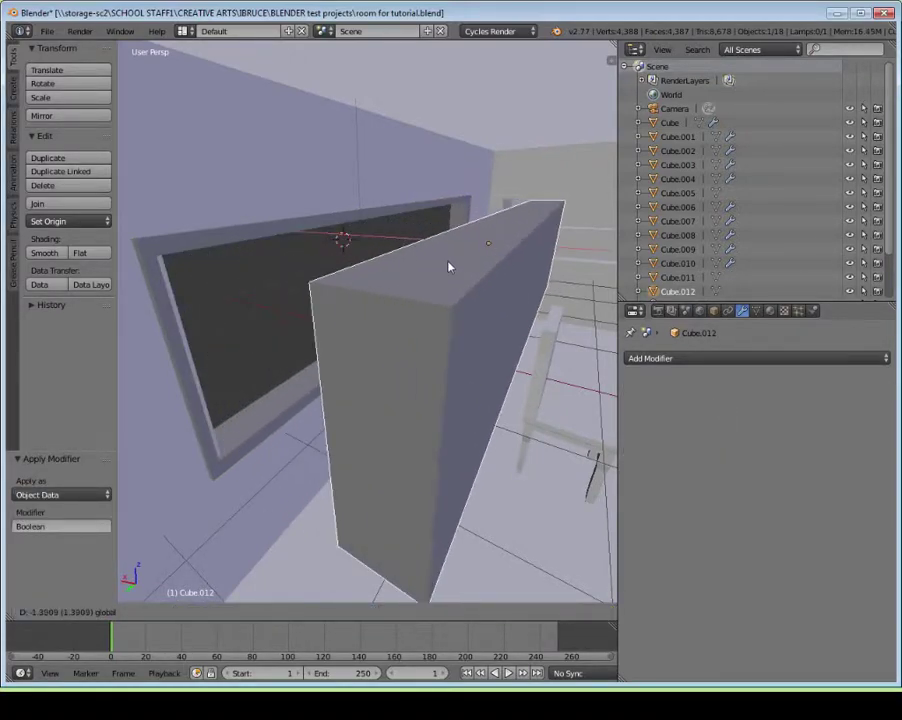
left_click(418, 280)
middle_click_drag(418, 280, 474, 288)
scroll(428, 284, "down", 2)
scroll(453, 298, "up", 3)
scroll(453, 299, "down", 4)
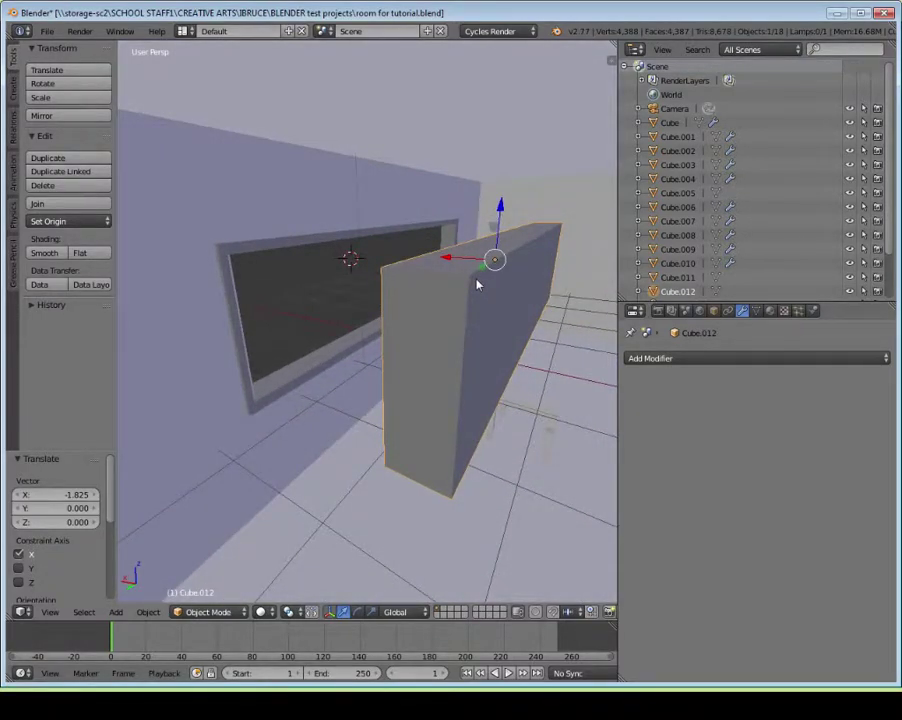
middle_click_drag(491, 326, 471, 332)
middle_click_drag(428, 366, 447, 339)
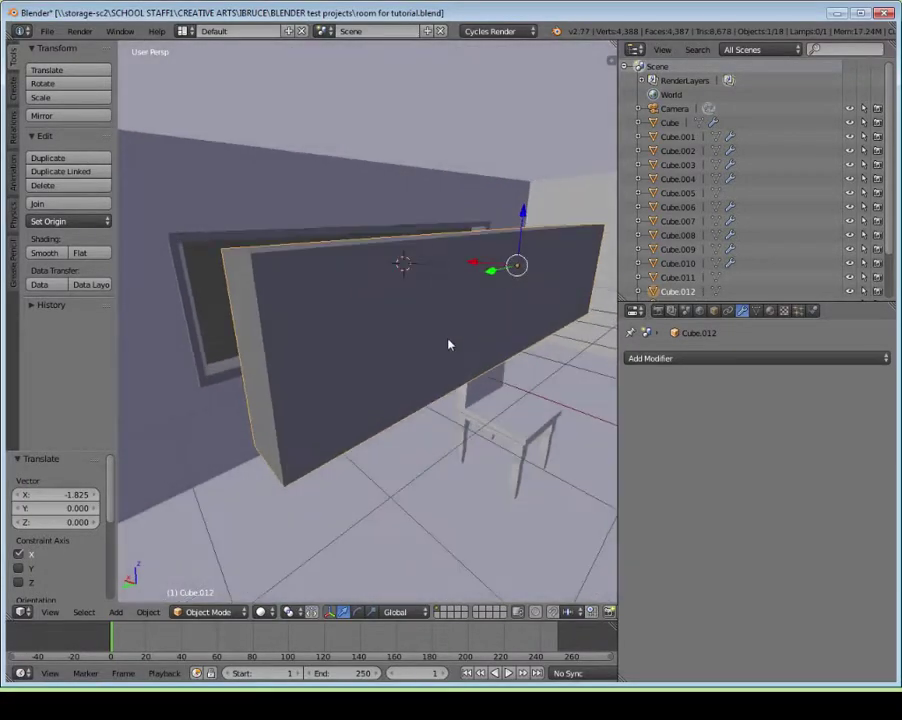
left_click(45, 186)
Add a cube for the blind slat and move it about -4.92 along X
middle_click_drag(322, 264, 171, 192)
left_click(13, 88)
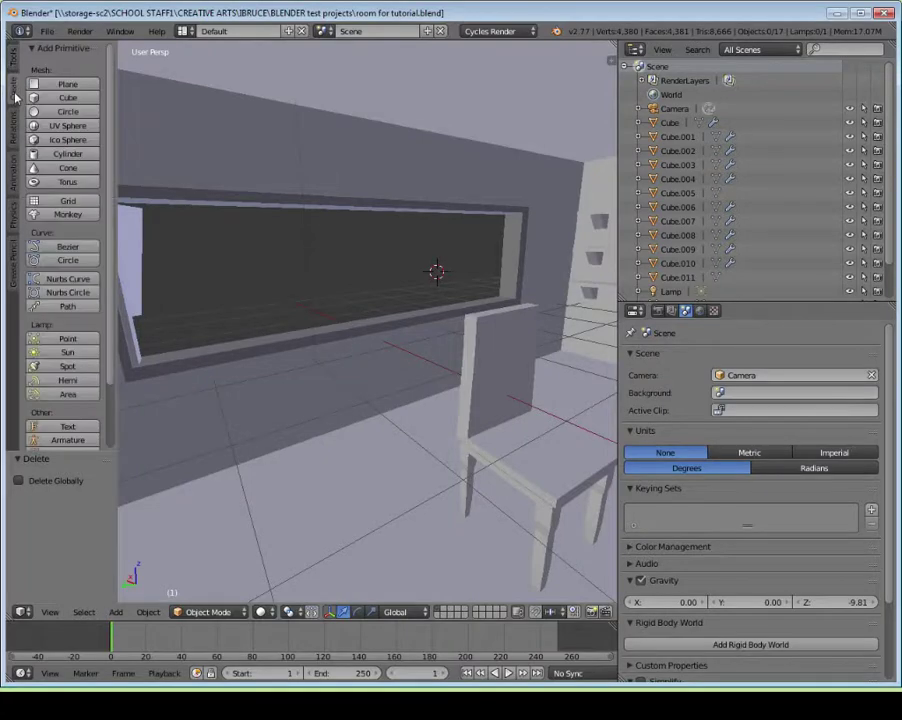
left_click(66, 98)
key("g")
key("x")
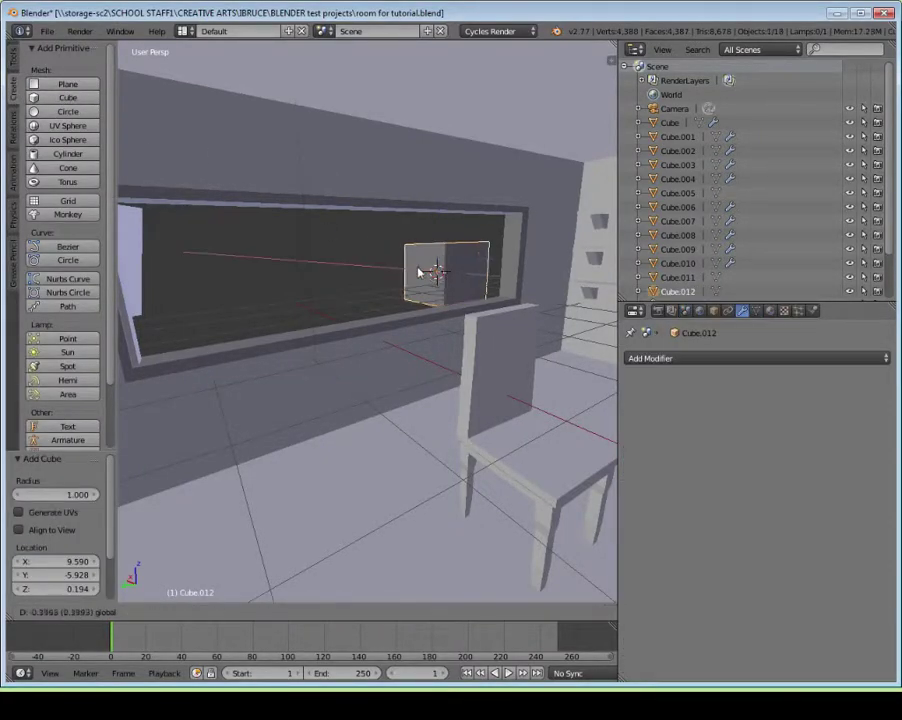
left_click(545, 323)
Bring the new cube to the window opening by moving it about 4.7 along Y and 0.7 along Z
key("g")
key("y")
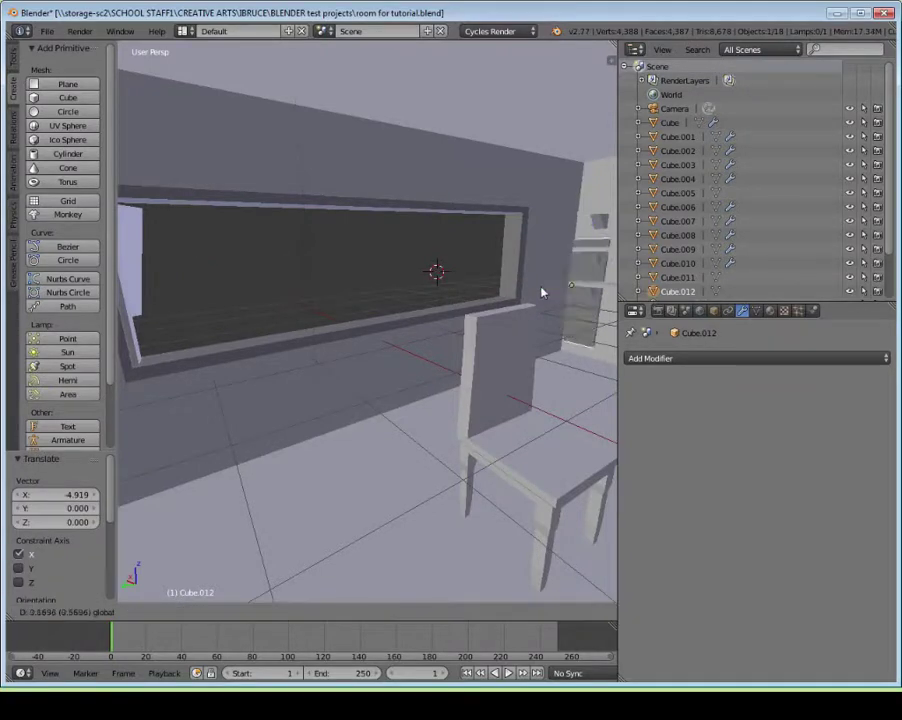
left_click(433, 265)
key("g")
key("z")
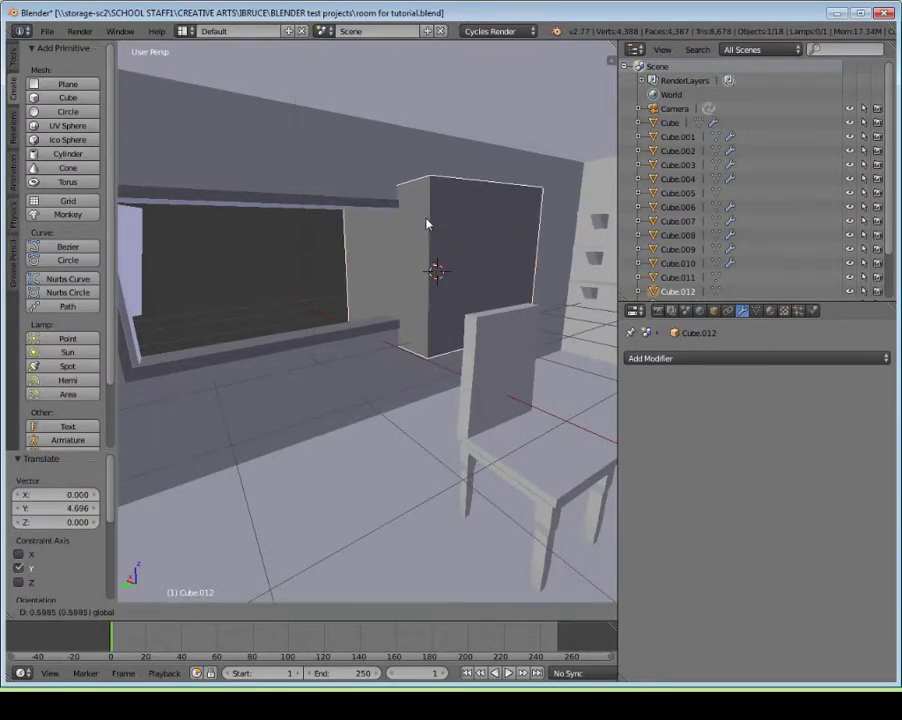
left_click(430, 262)
Scale the cube down along X into a thin slab and move it about -0.33 along X
middle_click_drag(430, 262, 441, 238)
key("s")
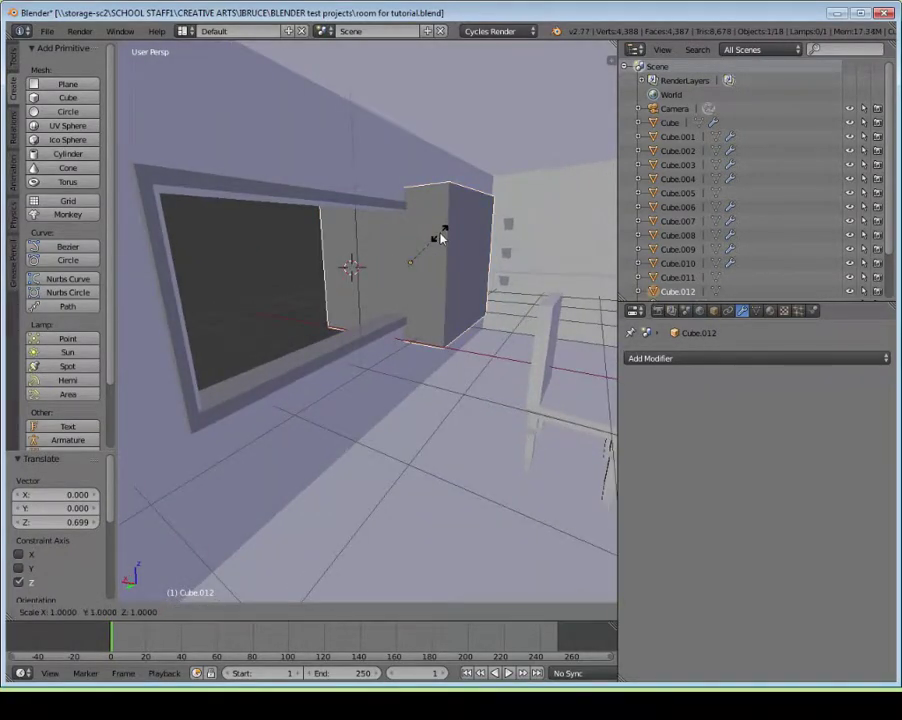
key("x")
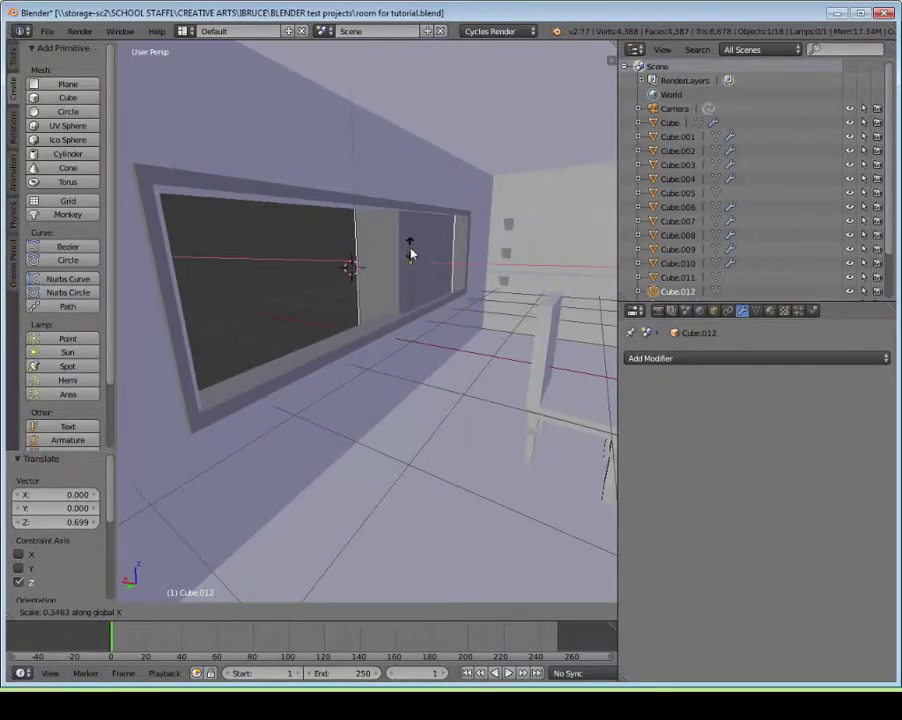
left_click(400, 261)
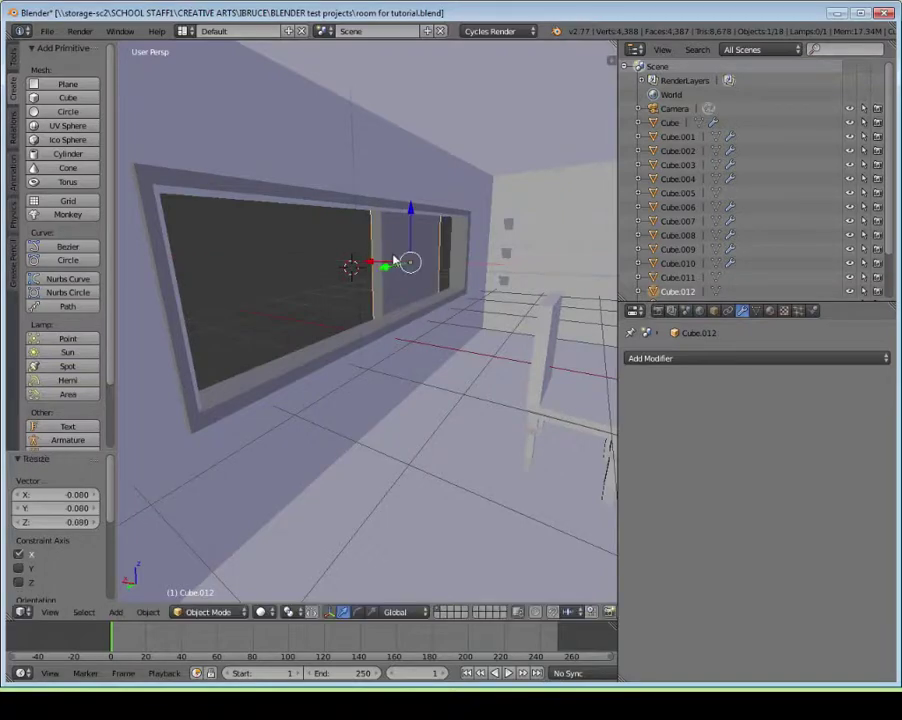
left_click_drag(379, 263, 400, 268)
Thicken the slab by scaling it about 1.48 along X, and shift it about 0.03 along X
middle_click_drag(400, 268, 404, 286)
key("s")
key("x")
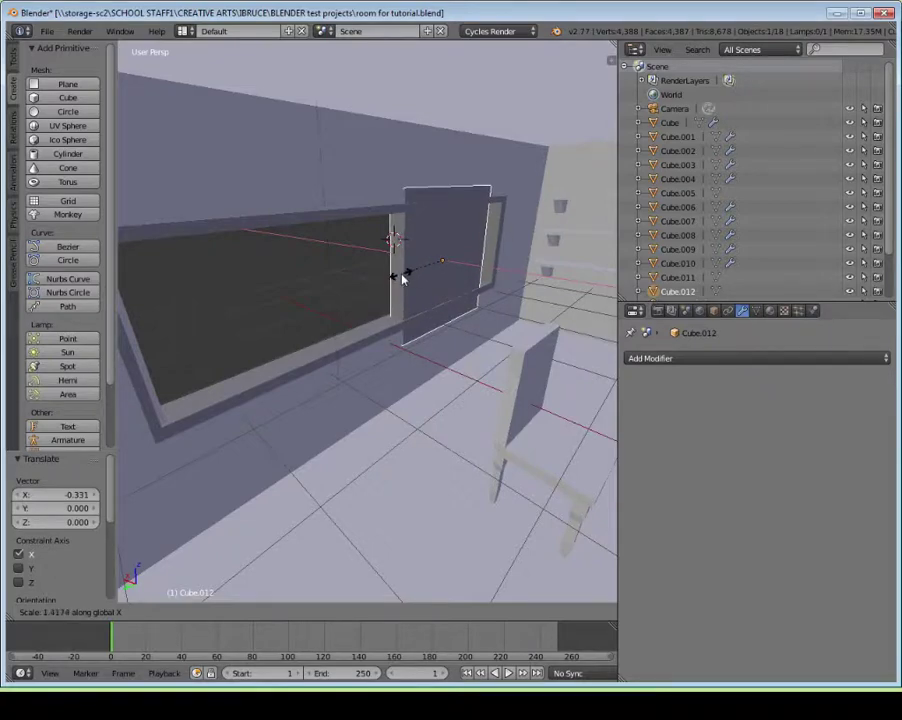
left_click(400, 279)
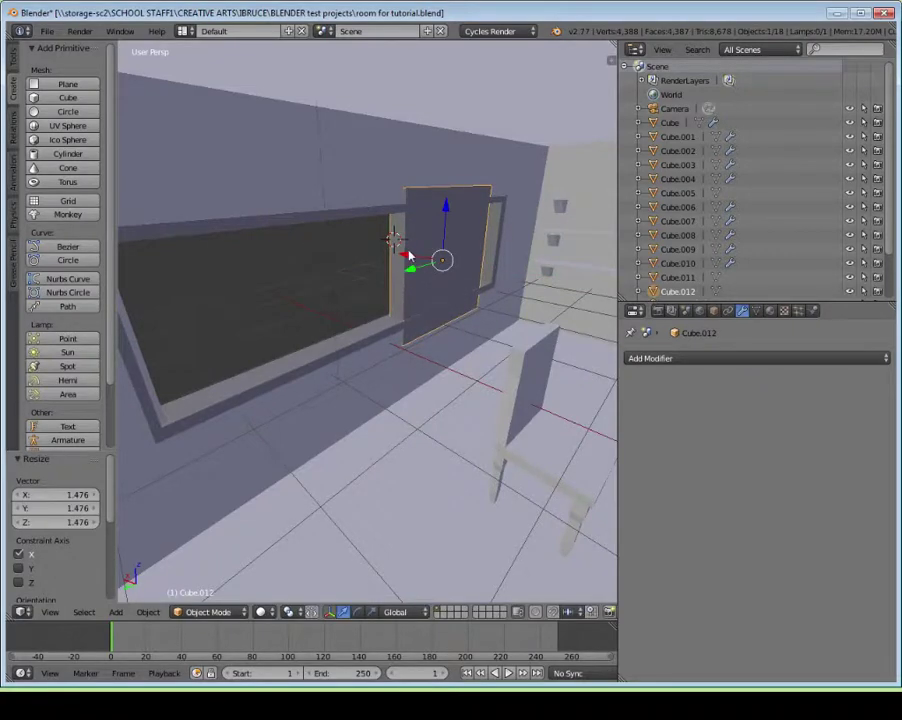
left_click_drag(409, 256, 405, 262)
Flatten the slab into a slat by scaling it to about 0.035 along Z
key("s")
key("z")
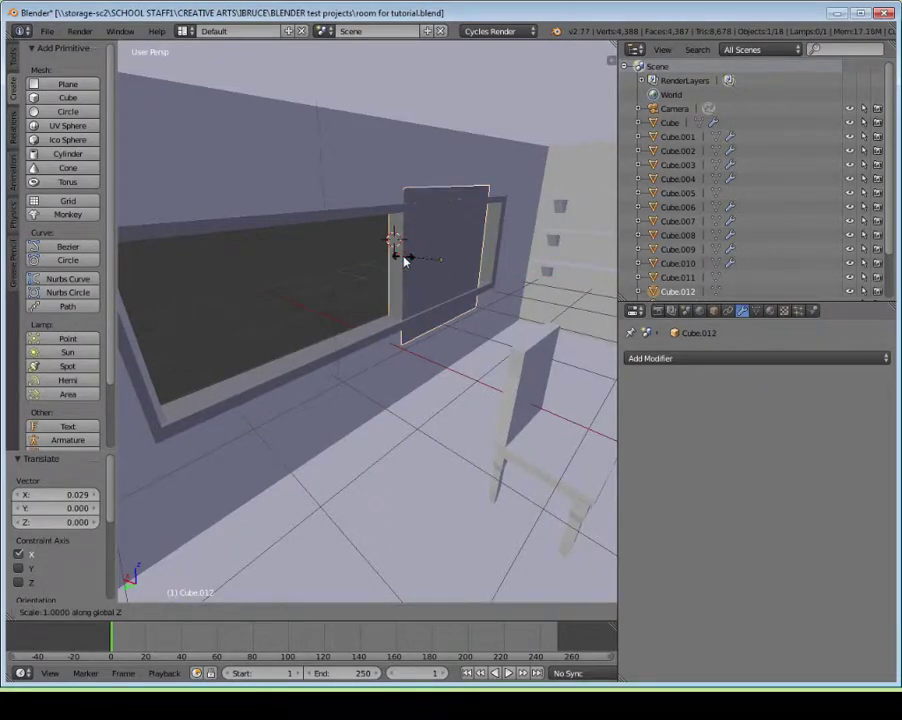
key("y")
key("x")
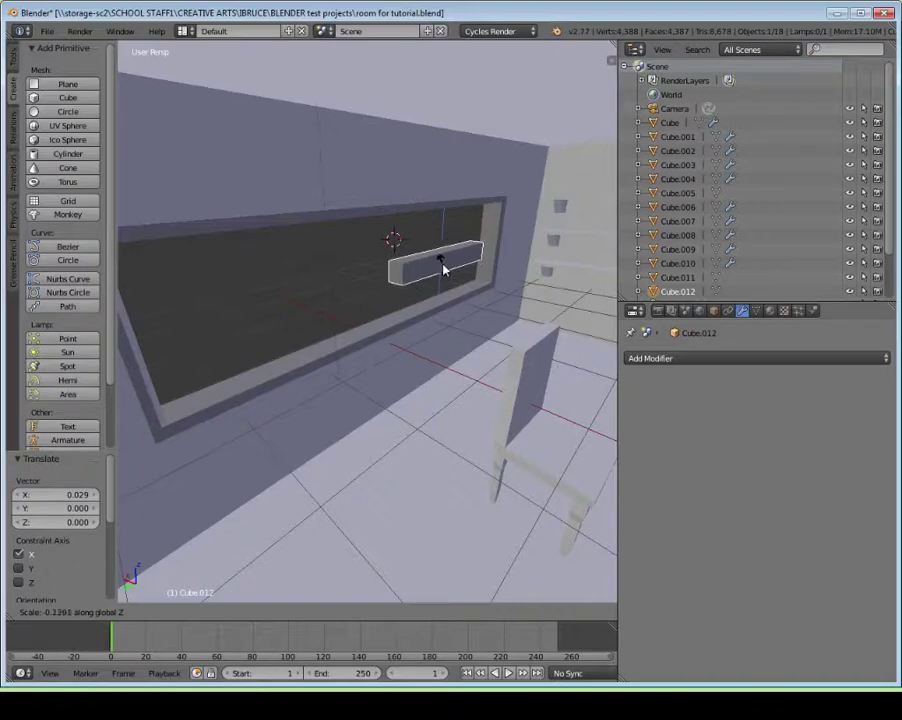
left_click(442, 263)
Move the slat about 1.28 along Y and scale it about 2.68 along Y to span the window opening
middle_click_drag(464, 257, 437, 259)
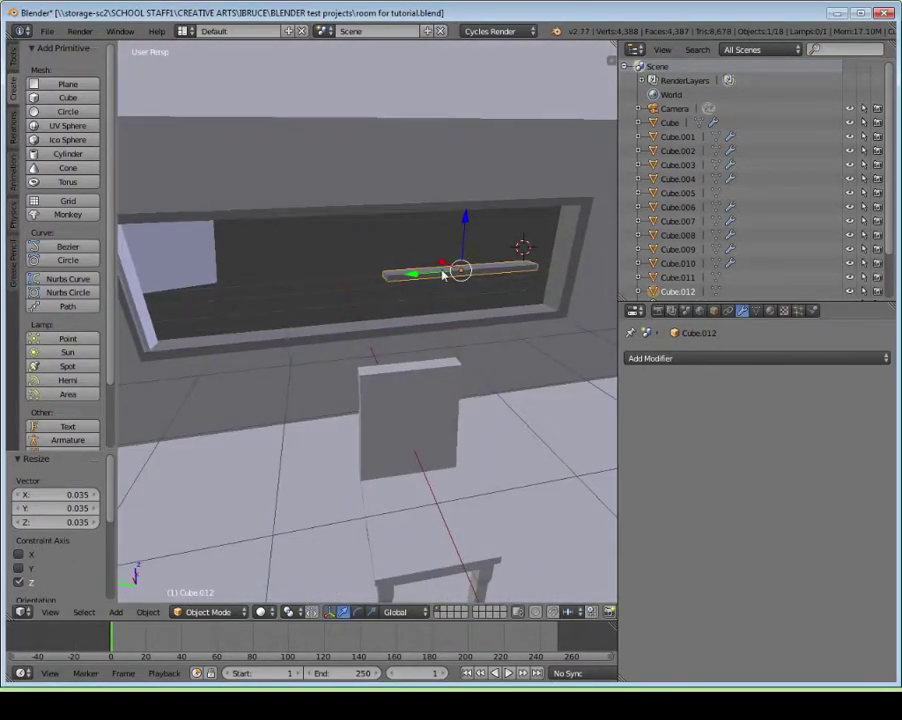
key("g")
key("y")
left_click(340, 284)
key("s")
key("x")
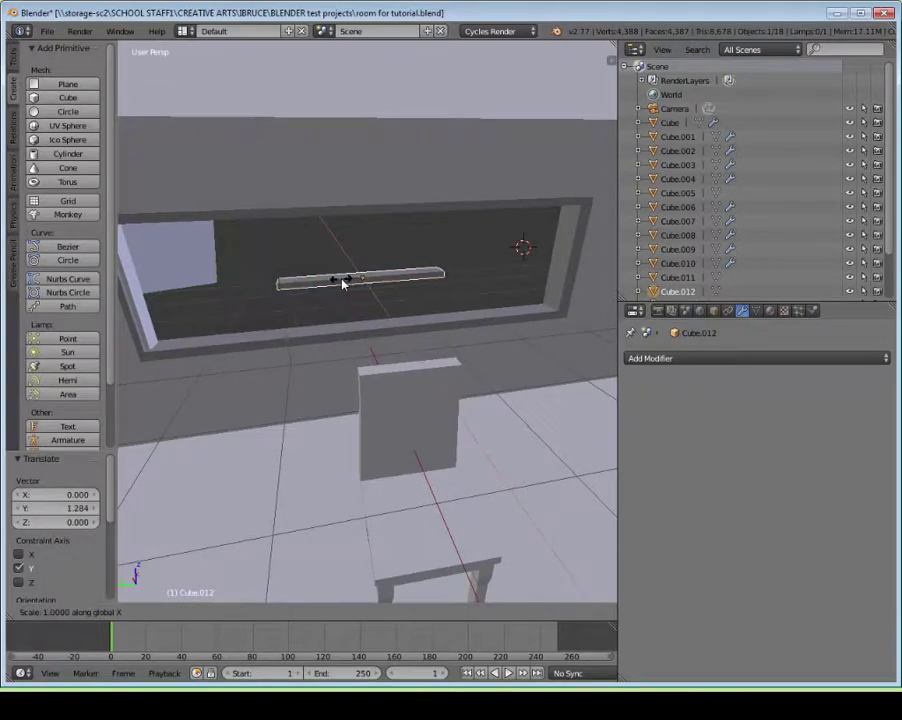
key("y")
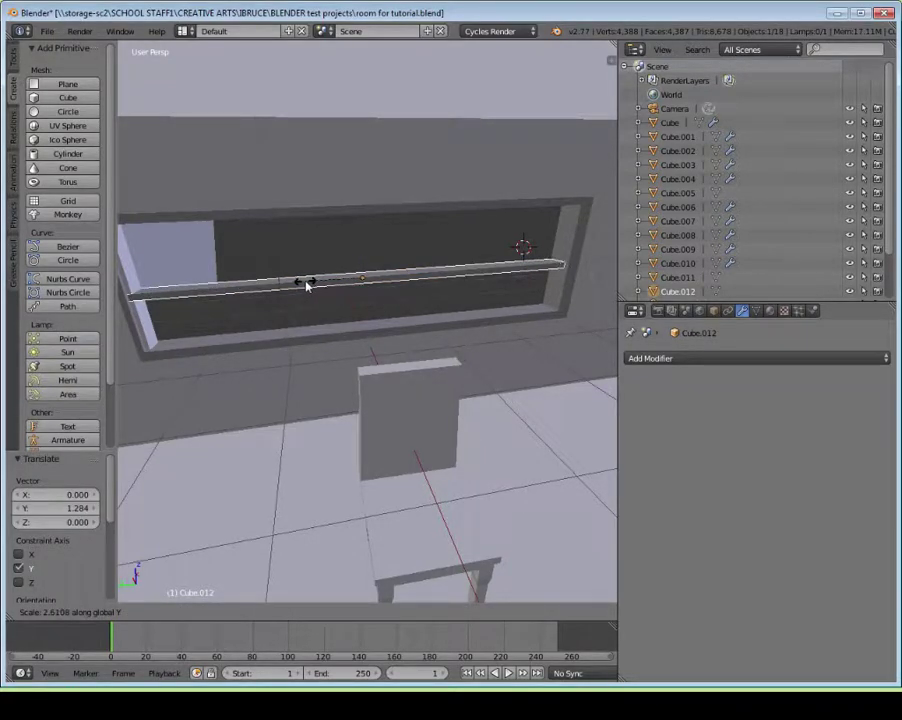
left_click(308, 286)
Shift the slat along X toward the room side of the frame, moving it about -0.07 in the final adjustment
key("g")
key("x")
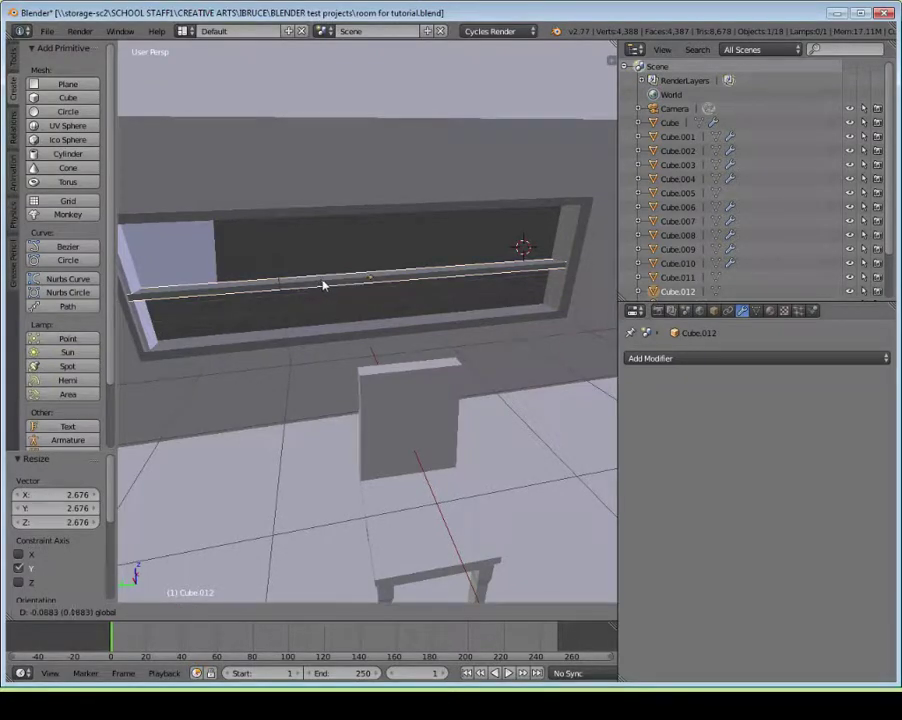
left_click_drag(322, 285, 327, 285)
middle_click_drag(327, 285, 396, 272)
scroll(360, 275, "down", 1)
key("g")
key("x")
left_click(378, 275)
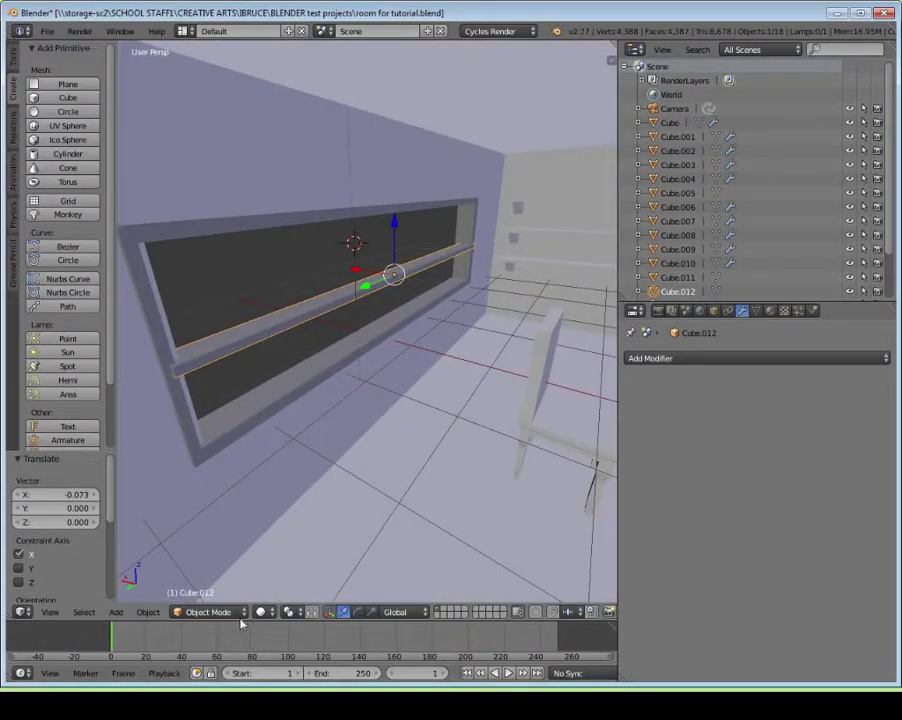
In Edit Mode, pull the slat's near end face inward along Y by about -0.06 and another -0.016 to fit the frame
left_click(208, 612)
left_click(201, 581)
middle_click_drag(232, 438, 243, 438)
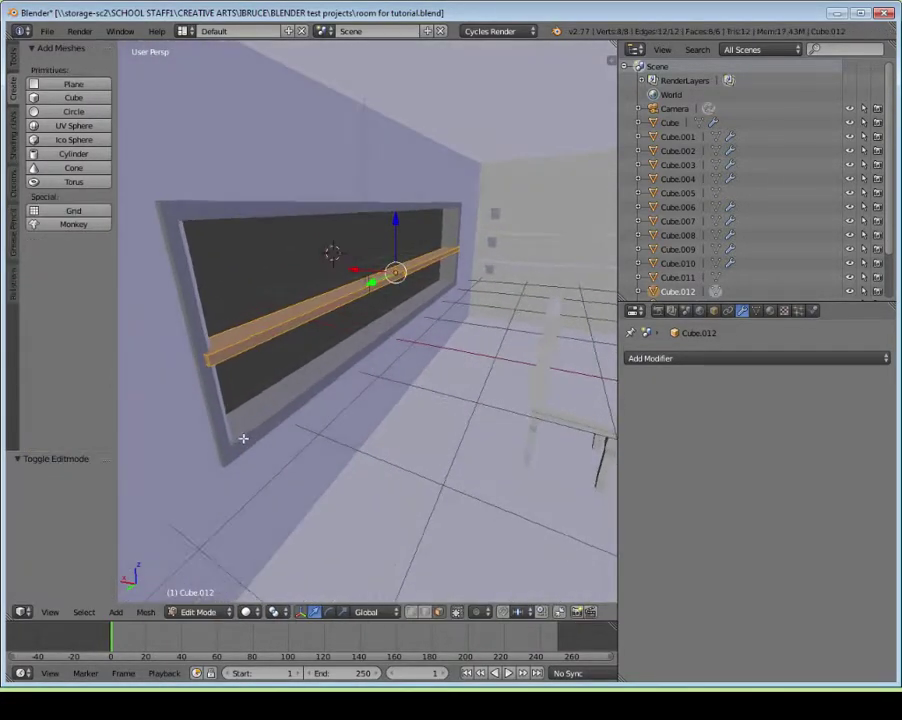
right_click(205, 361)
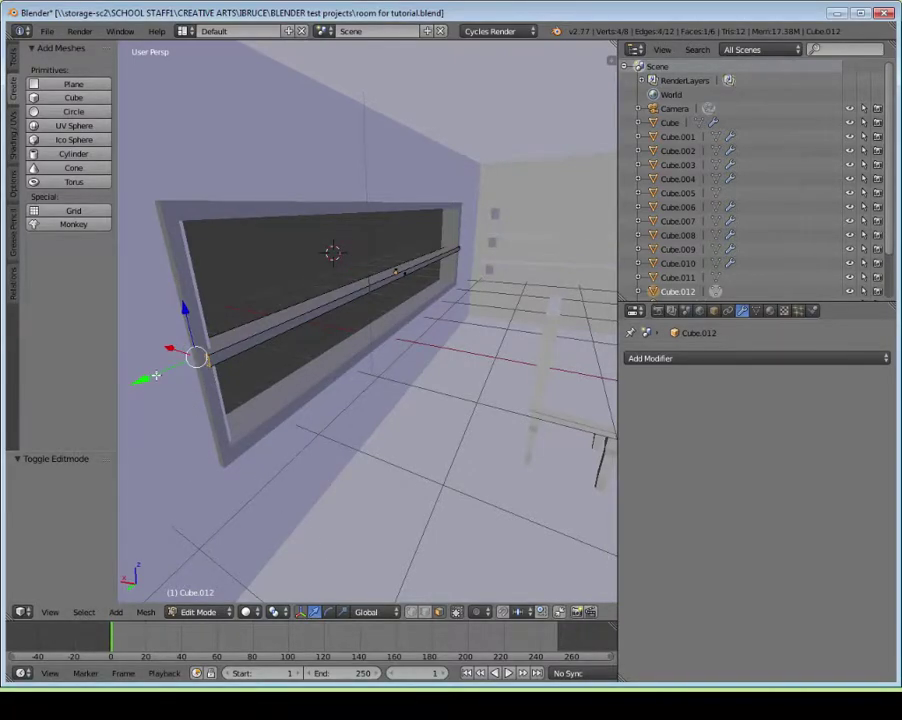
left_click_drag(150, 380, 163, 375)
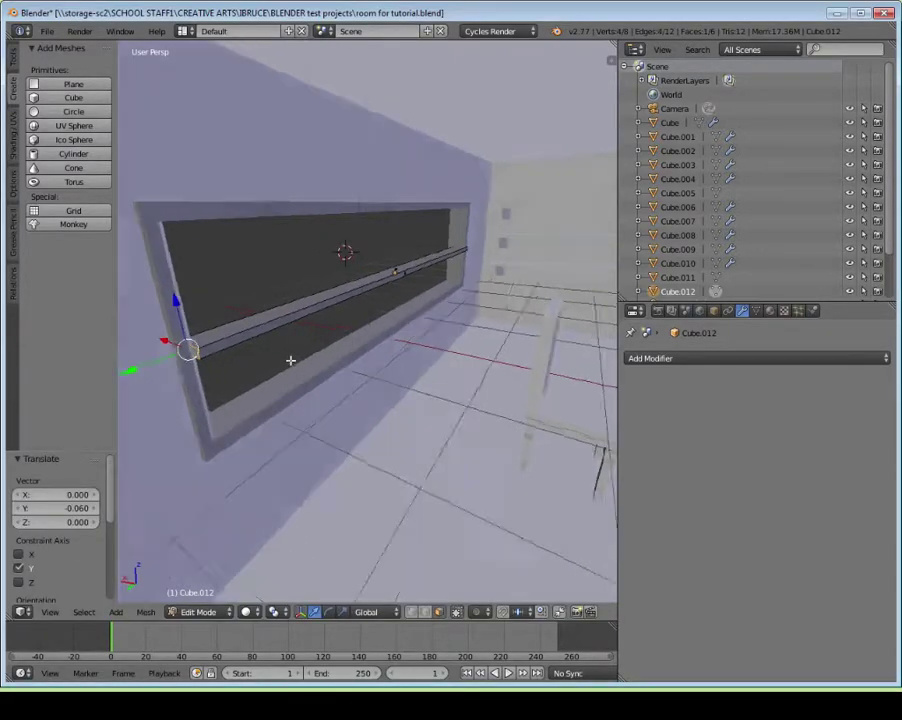
middle_click_drag(290, 360, 164, 362)
left_click_drag(123, 366, 131, 369)
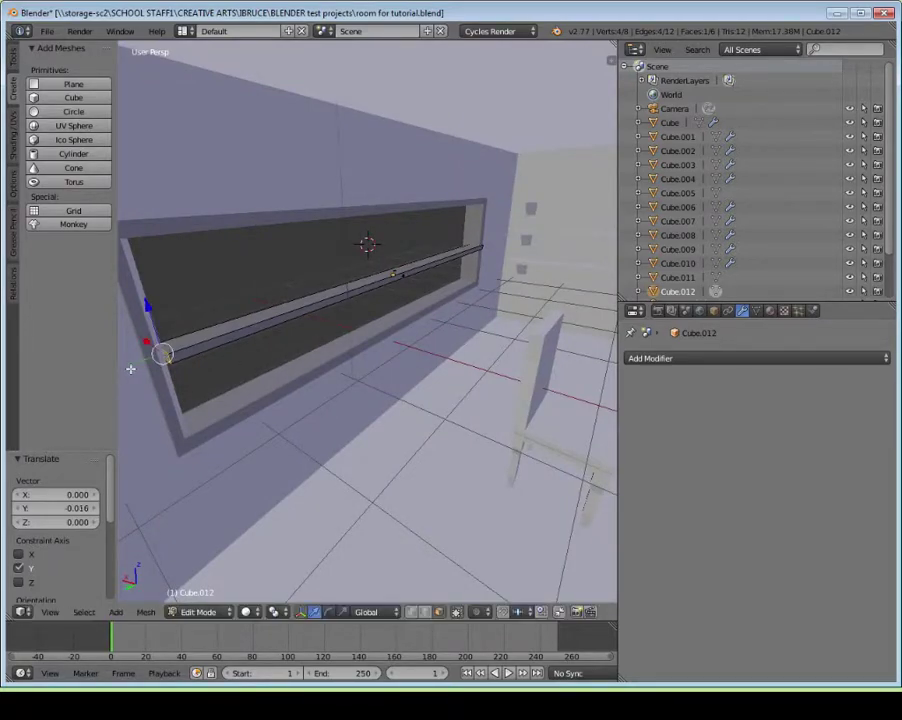
Move the slat's opposite end face about 0.075 along Y so it fits inside the frame
middle_click_drag(337, 365, 460, 370)
right_click(527, 384)
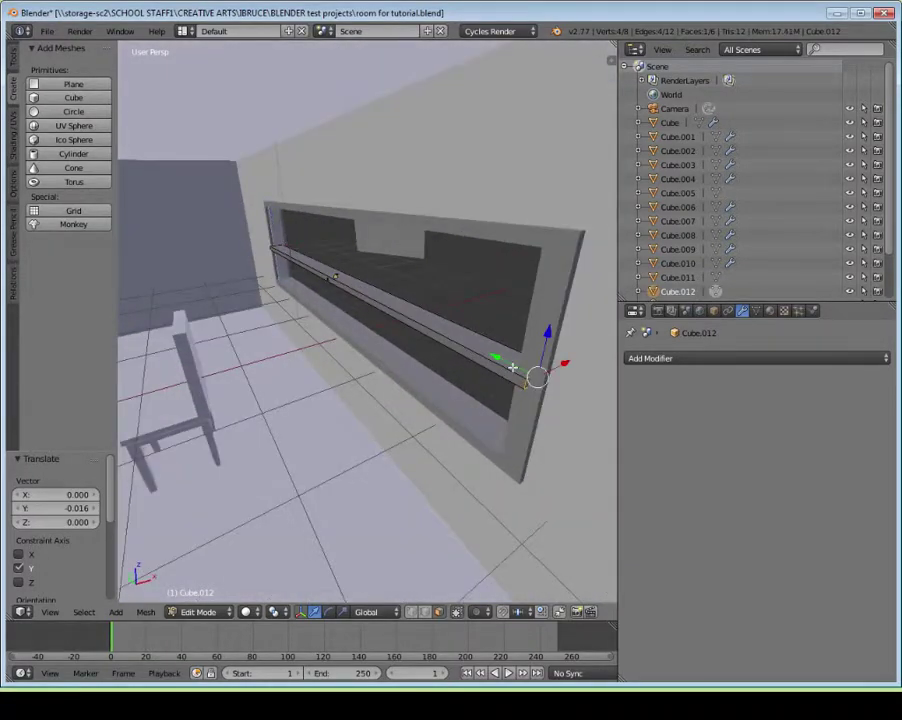
key("g")
left_click(502, 366)
Move the slat's +Y end face outward about 0.051 along Y to meet the frame
middle_click_drag(502, 366, 283, 333)
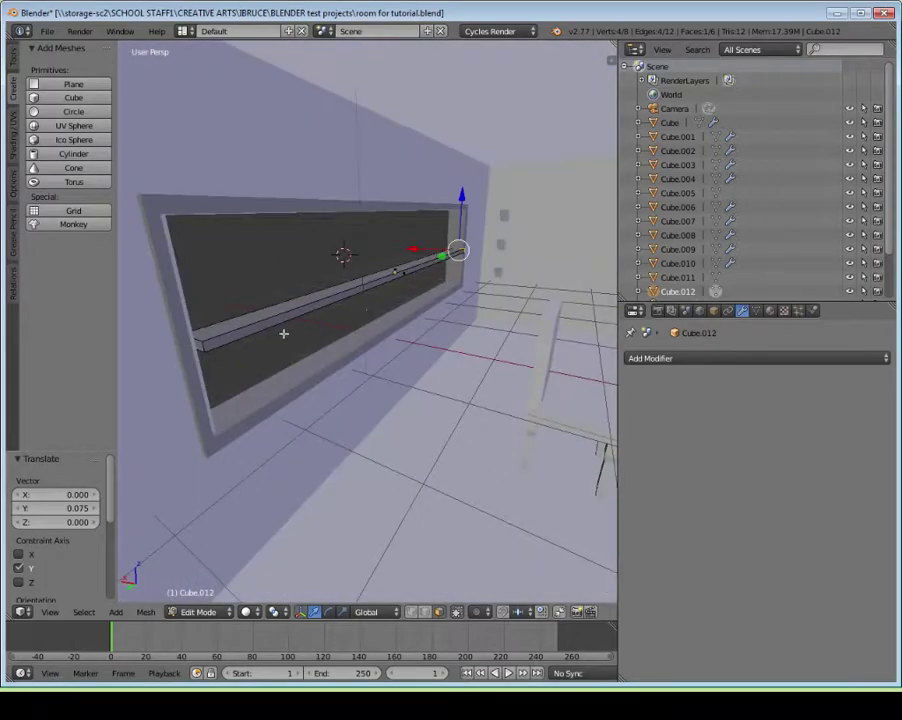
right_click(199, 346)
key("g")
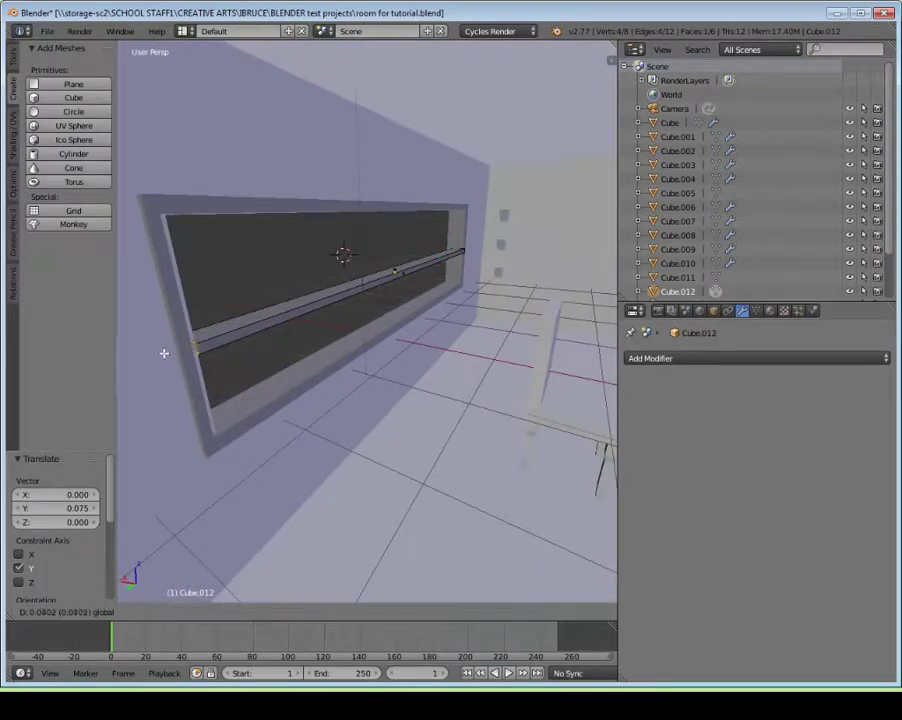
left_click(163, 354)
middle_click_drag(163, 354, 320, 389)
Lower the slat's top face by about 0.030 along Z to make the slat thinner
right_click(320, 389)
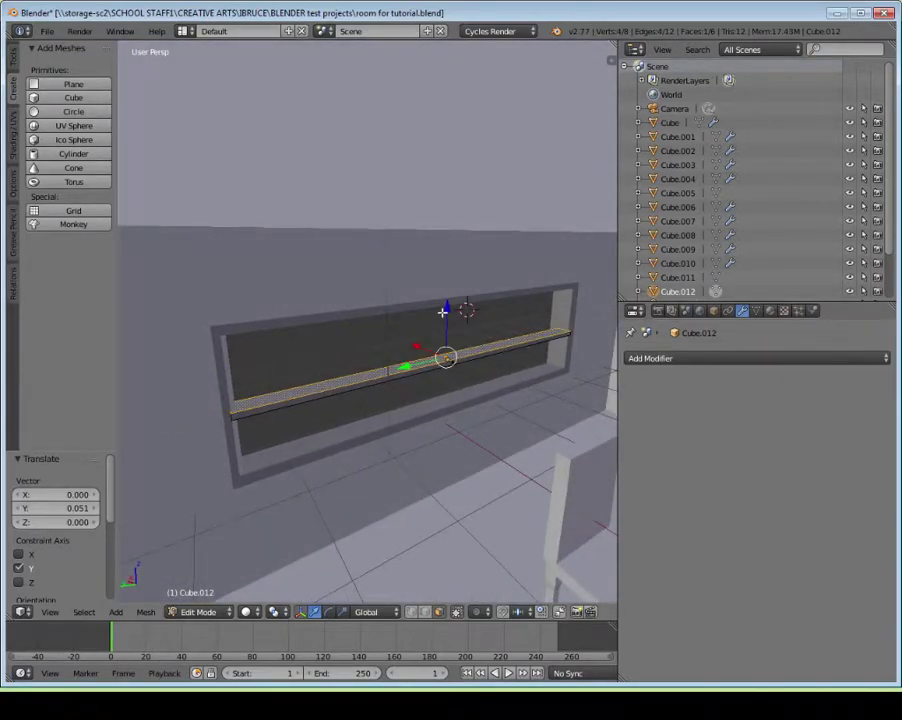
left_click_drag(447, 309, 447, 313)
middle_click_drag(425, 364, 419, 353)
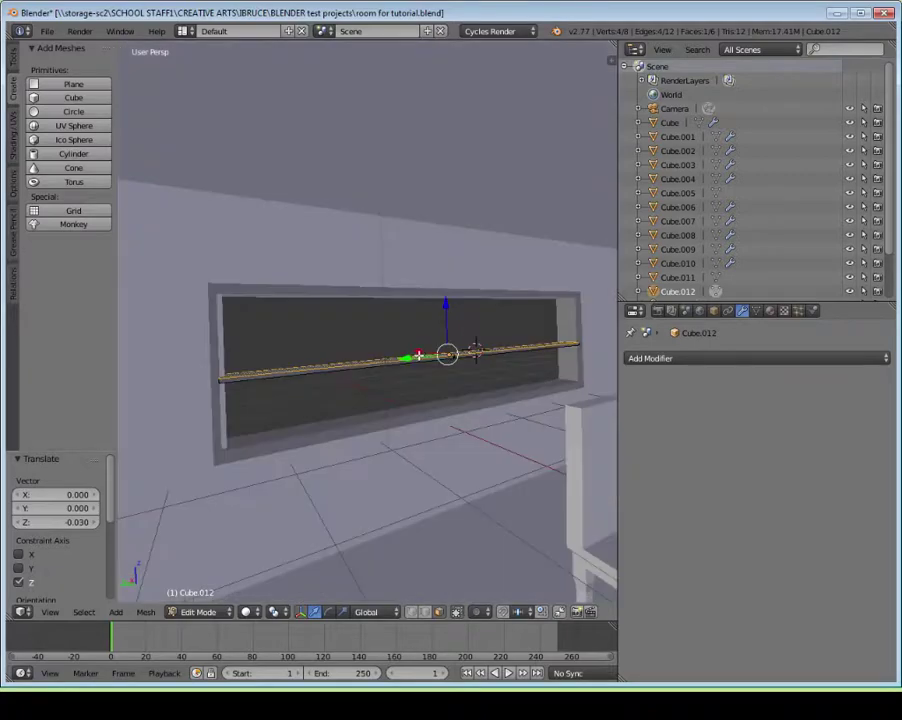
scroll(419, 354, "up", 3)
middle_click_drag(377, 393, 388, 360)
scroll(414, 390, "down", 1)
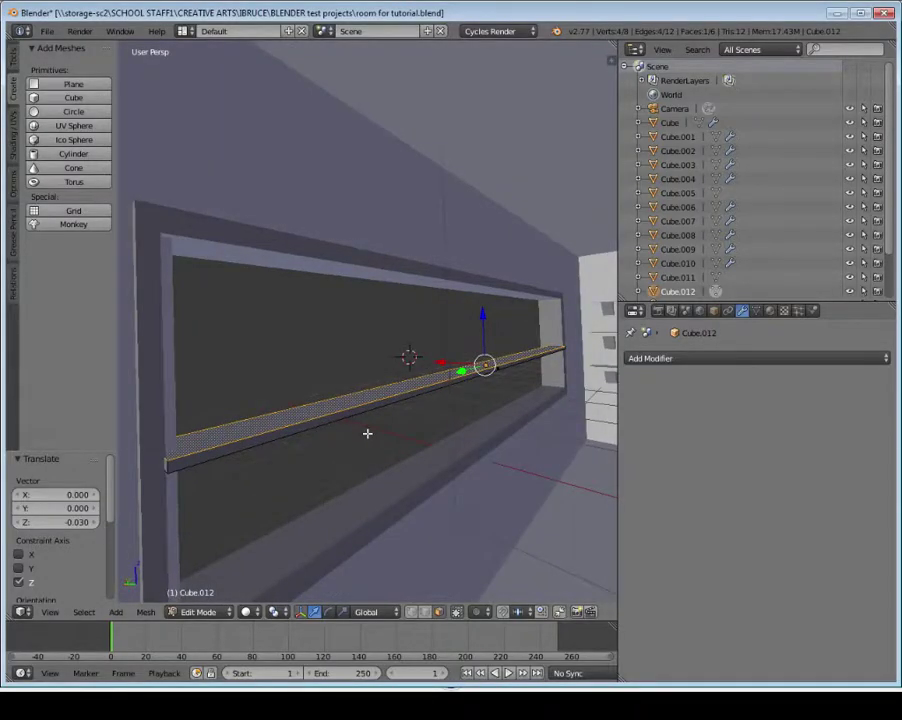
Select the whole slat mesh, set the object's rotation to about 25.7° on Y and 0.7° on X, and return to Object Mode
key("a")
middle_click_drag(367, 433, 366, 437)
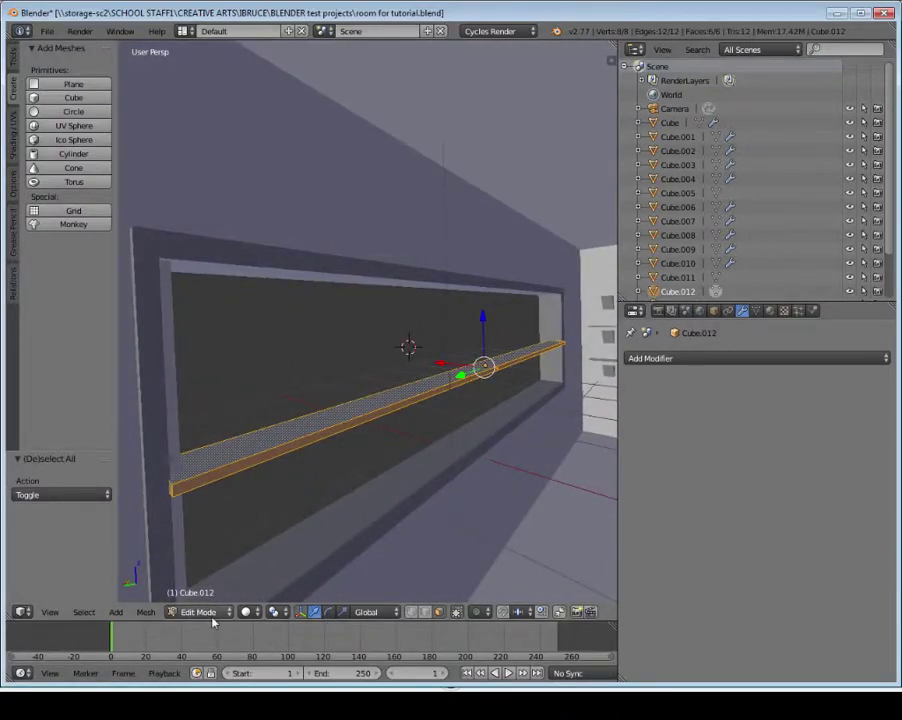
left_click(329, 612)
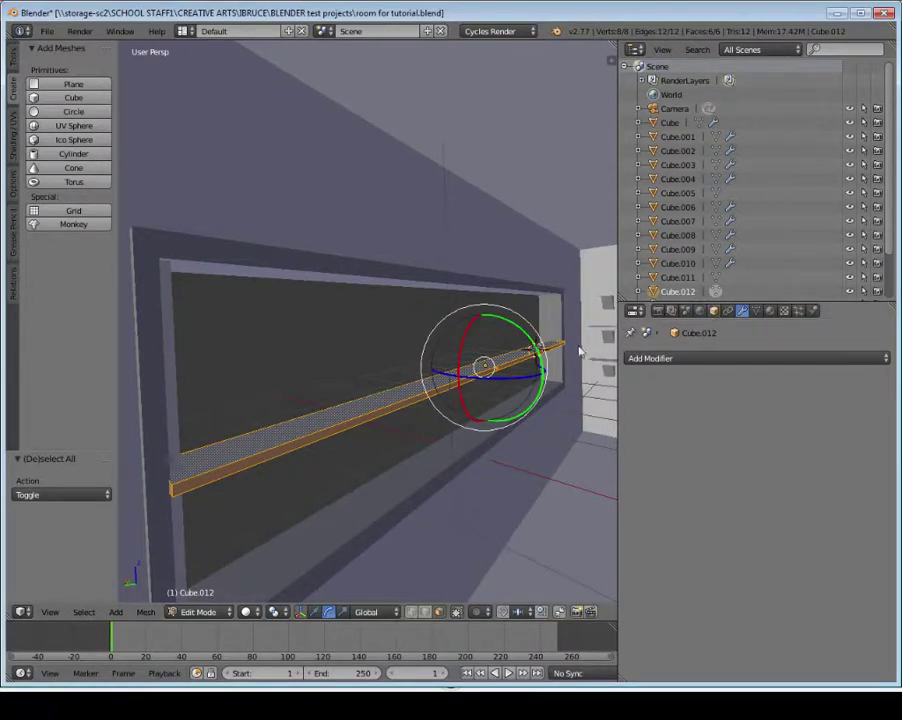
left_click(713, 311)
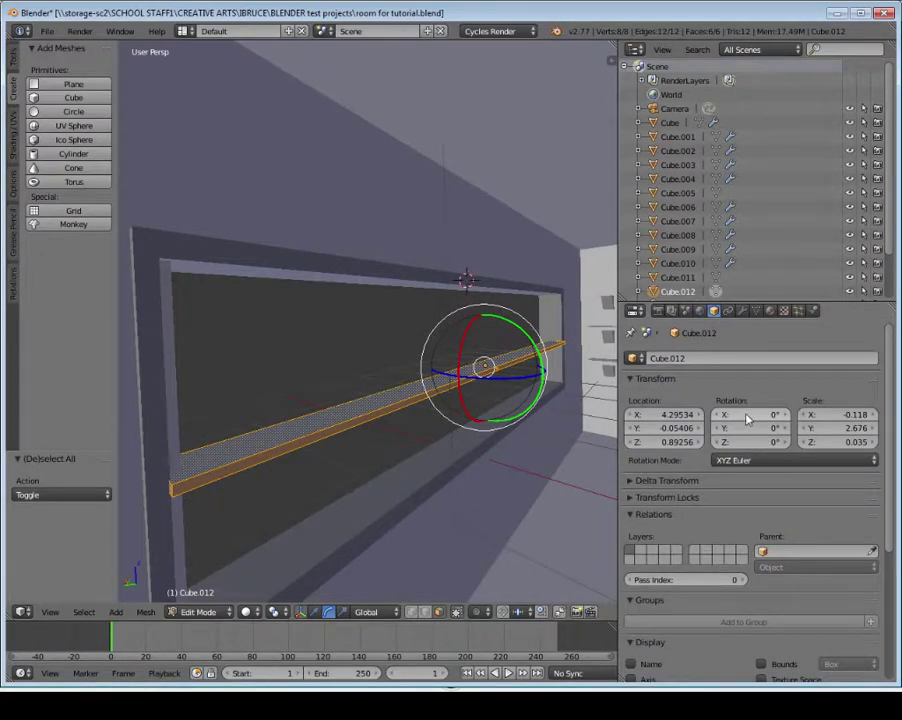
left_click_drag(747, 419, 795, 432)
mouse_move(506, 410)
middle_mouse_down()
mouse_move(428, 384)
mouse_move(364, 386)
mouse_move(342, 402)
mouse_move(409, 417)
mouse_move(520, 408)
middle_mouse_up()
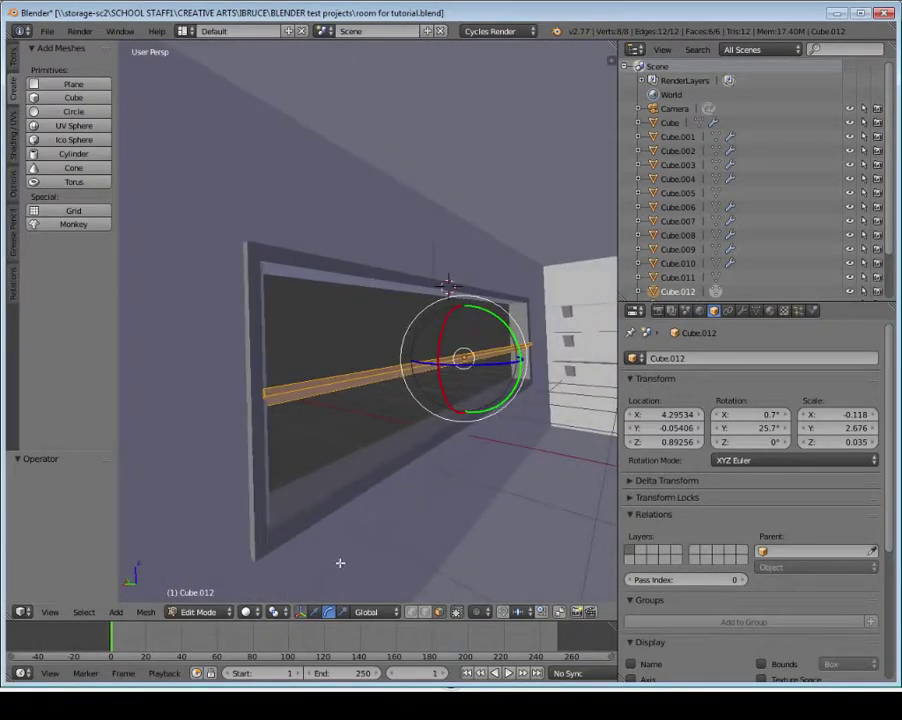
left_click(203, 612)
left_click(207, 593)
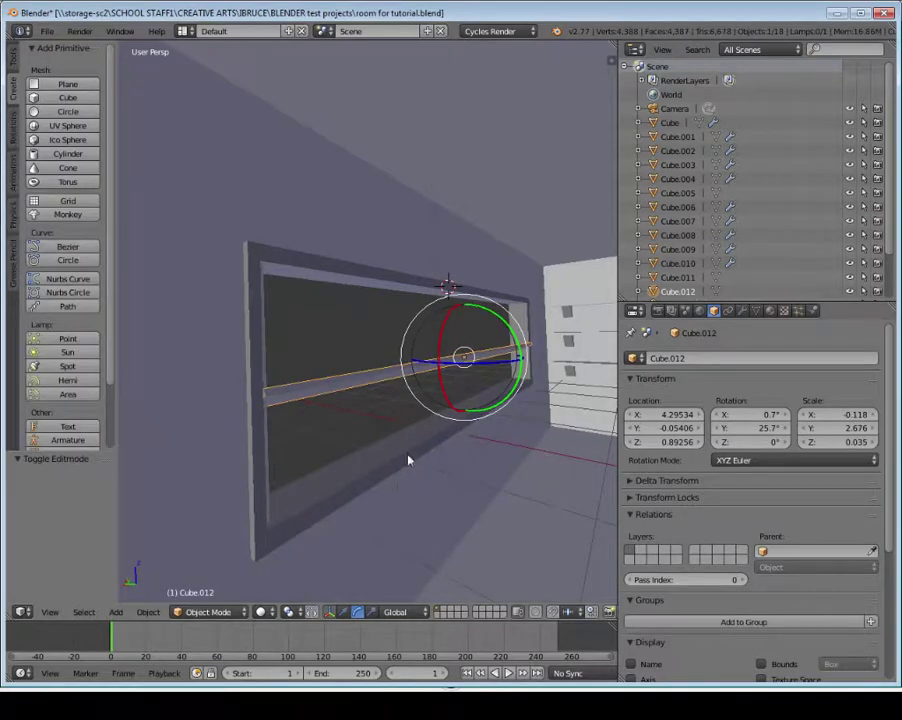
Select the window frame and scale it to about 0.991 along Y
left_click(343, 612)
middle_click_drag(382, 489, 231, 453)
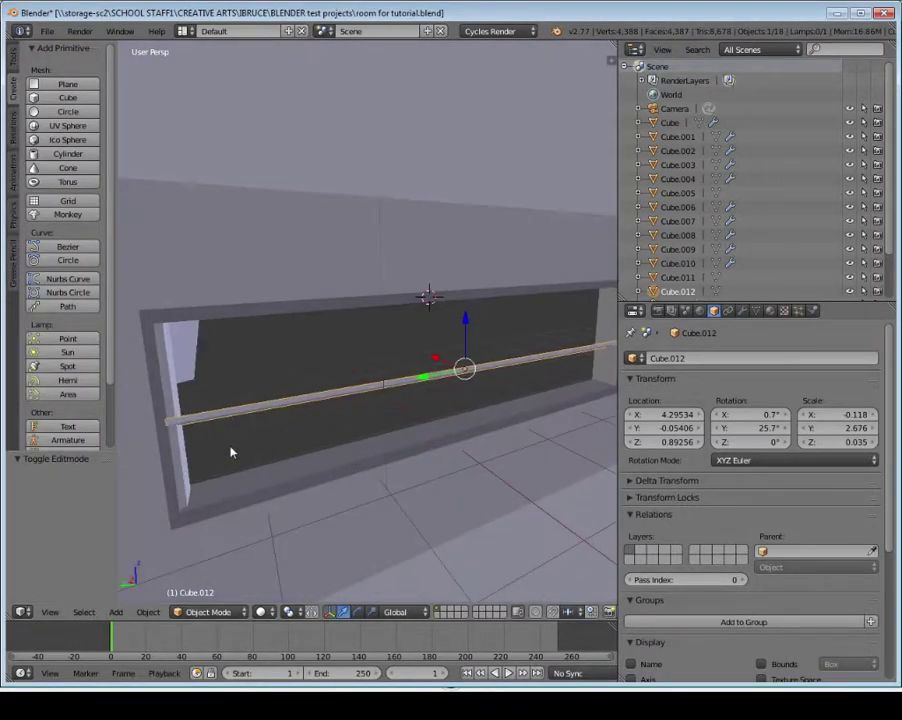
right_click(166, 470)
scroll(239, 459, "up", 2)
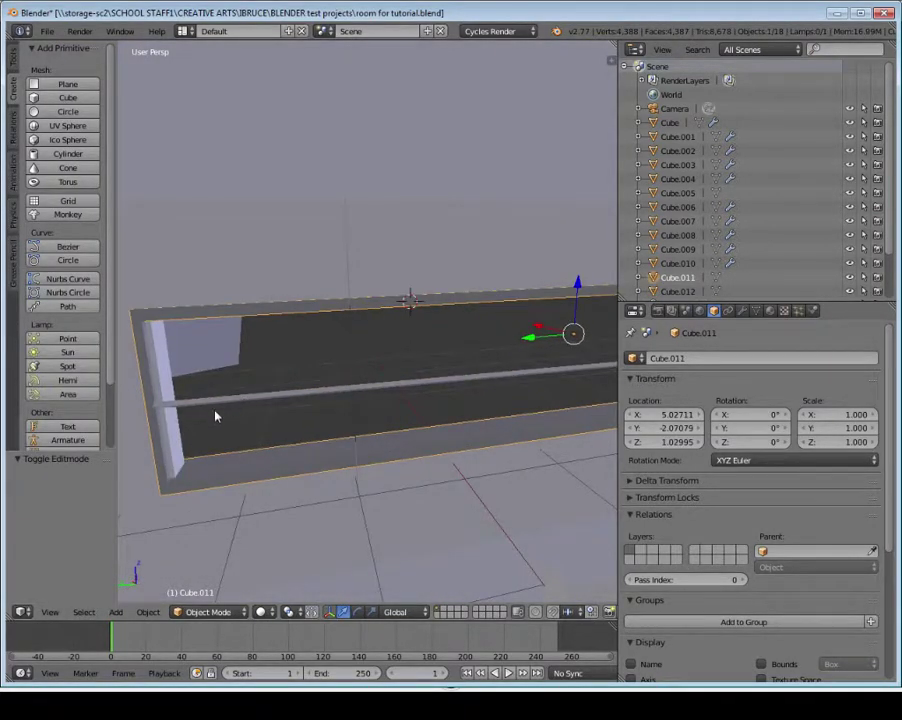
key("s")
key("x")
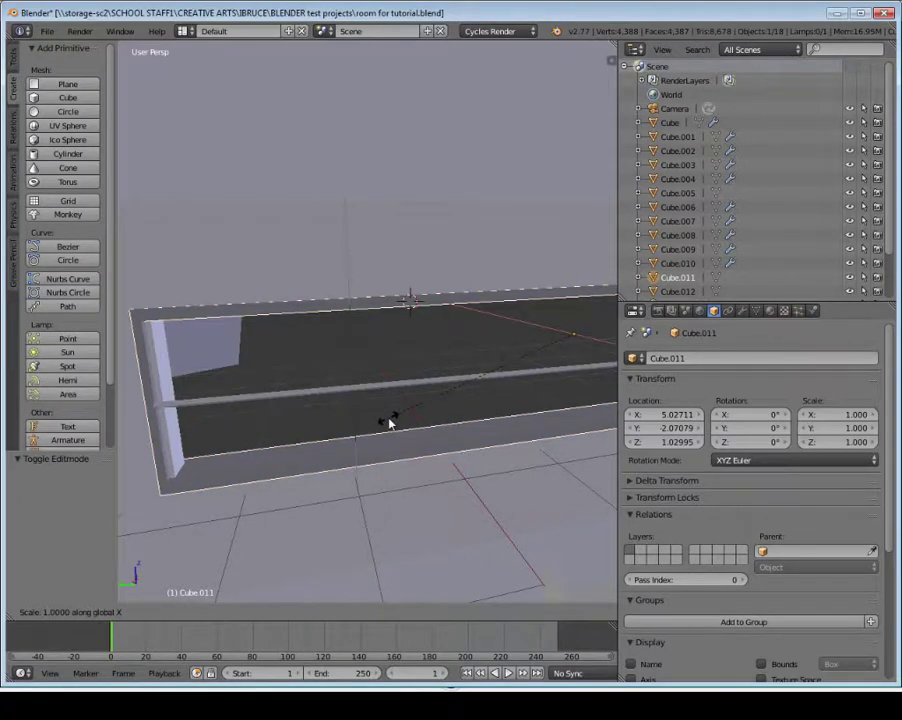
key("y")
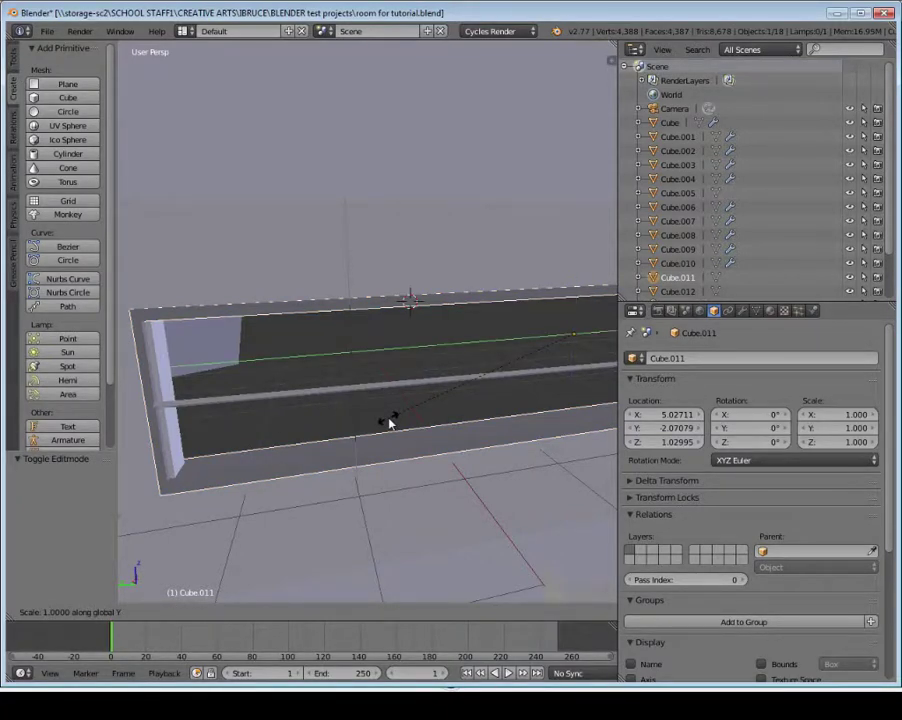
left_click(380, 420)
middle_click_drag(380, 420, 443, 408)
In Edit Mode, pull the slat's +Y end face inward about 0.050 along Y, then return to Object Mode
right_click(340, 396)
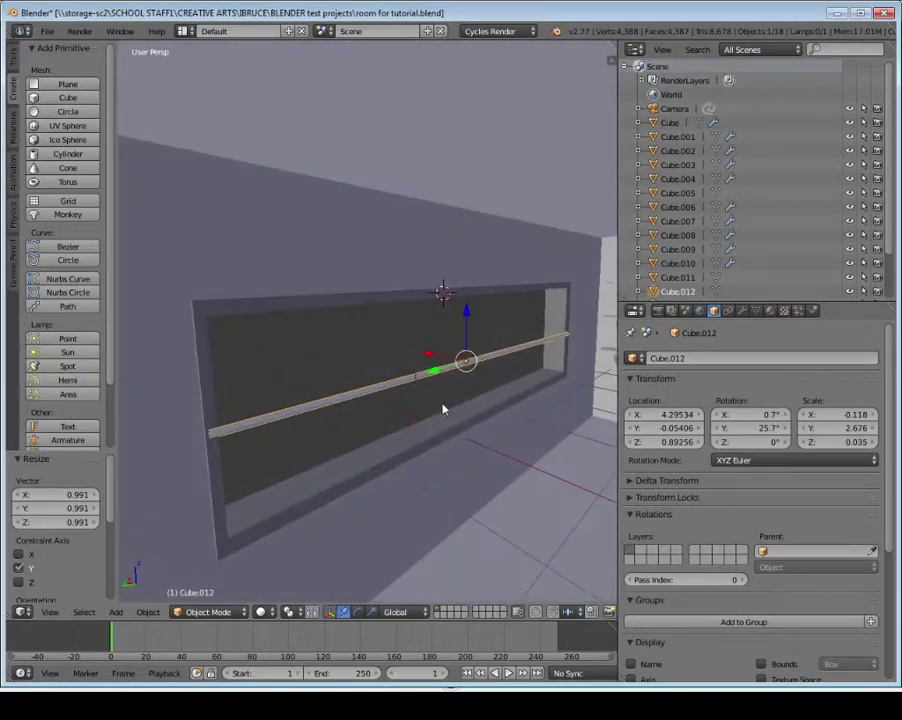
left_click(190, 612)
left_click(188, 578)
middle_click_drag(188, 578, 289, 468)
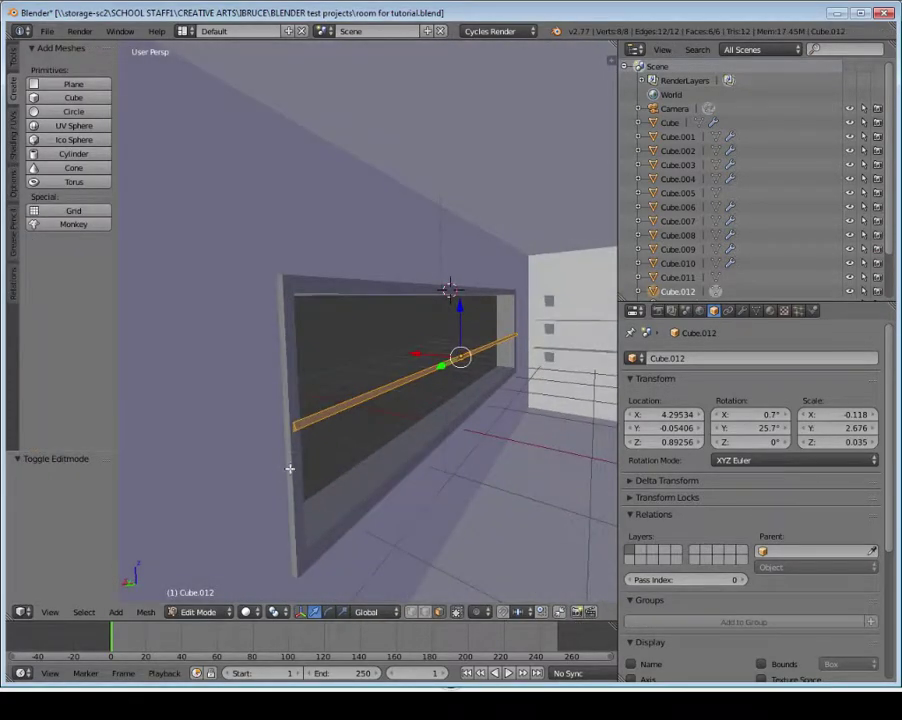
right_click(290, 430)
middle_click_drag(333, 424, 188, 472)
left_click_drag(178, 472, 190, 468)
scroll(263, 487, "up", 3)
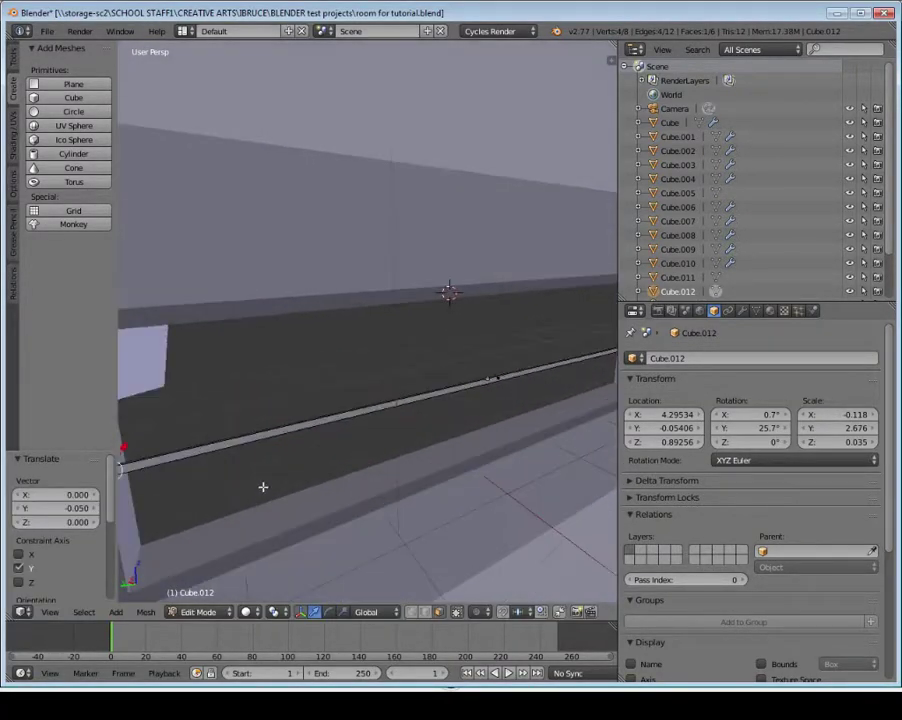
left_click(212, 611)
left_click(223, 582)
middle_click_drag(256, 514, 311, 458)
scroll(376, 457, "down", 1)
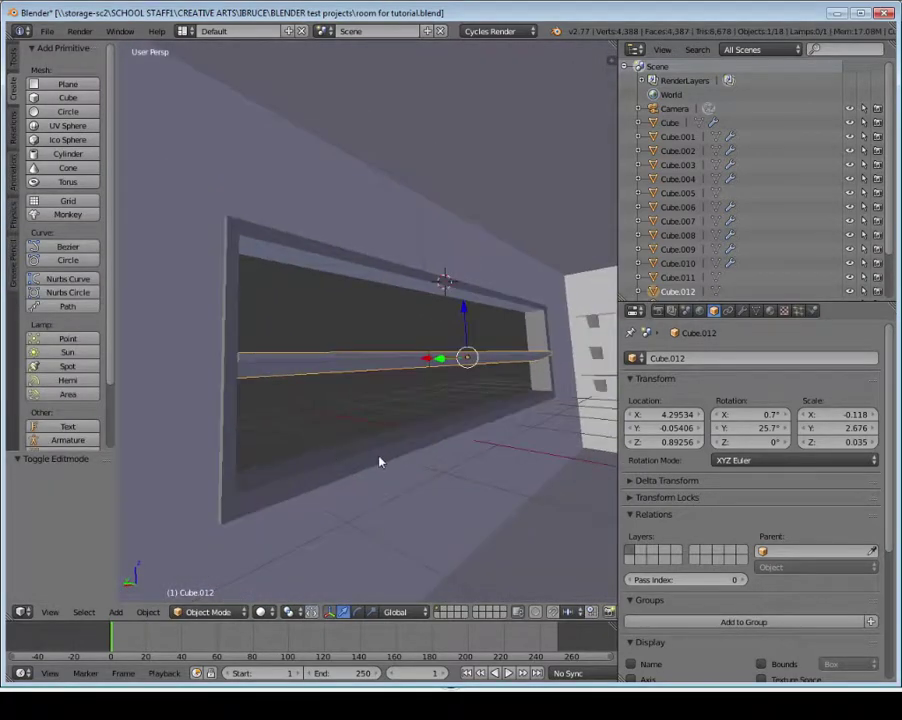
middle_click_drag(378, 457, 376, 454)
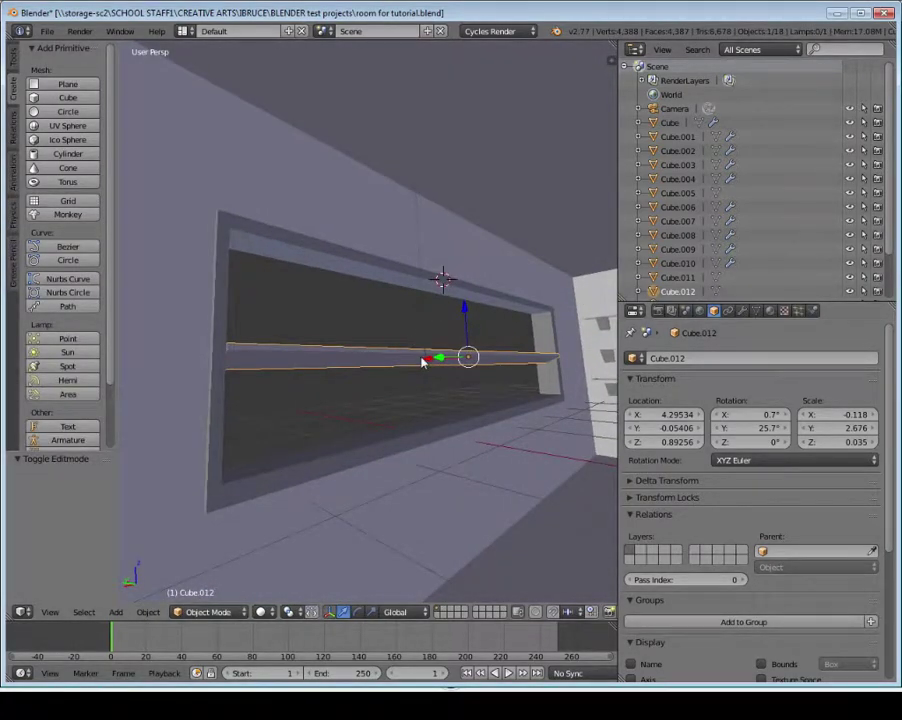
Add an Array modifier to the slat and set its relative X and Y offsets to 0
left_click(741, 311)
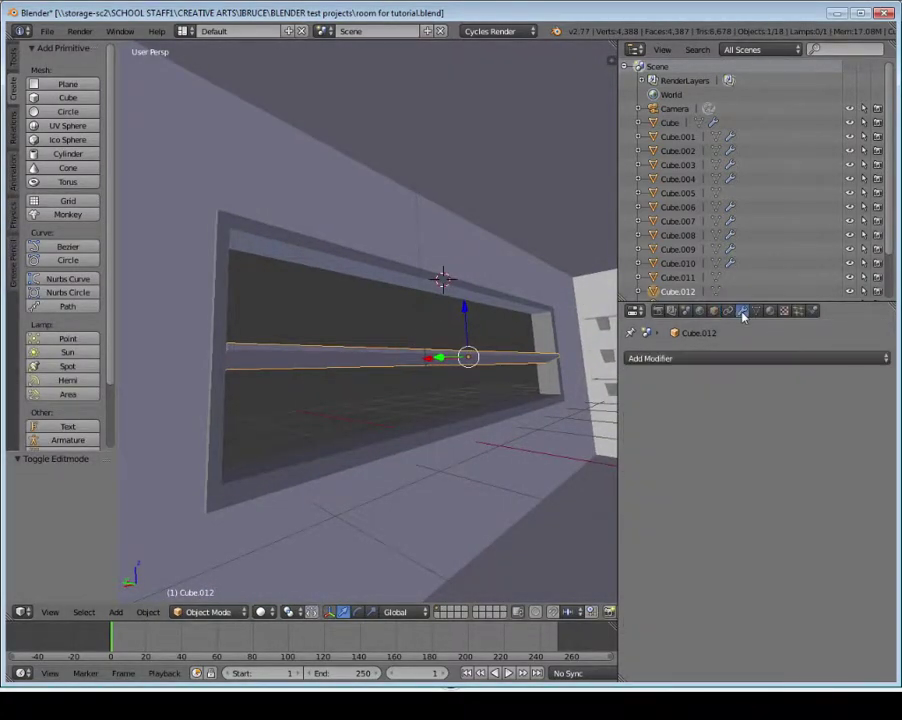
left_click(695, 358)
left_click(635, 395)
middle_click_drag(420, 346, 449, 370)
left_click(826, 476)
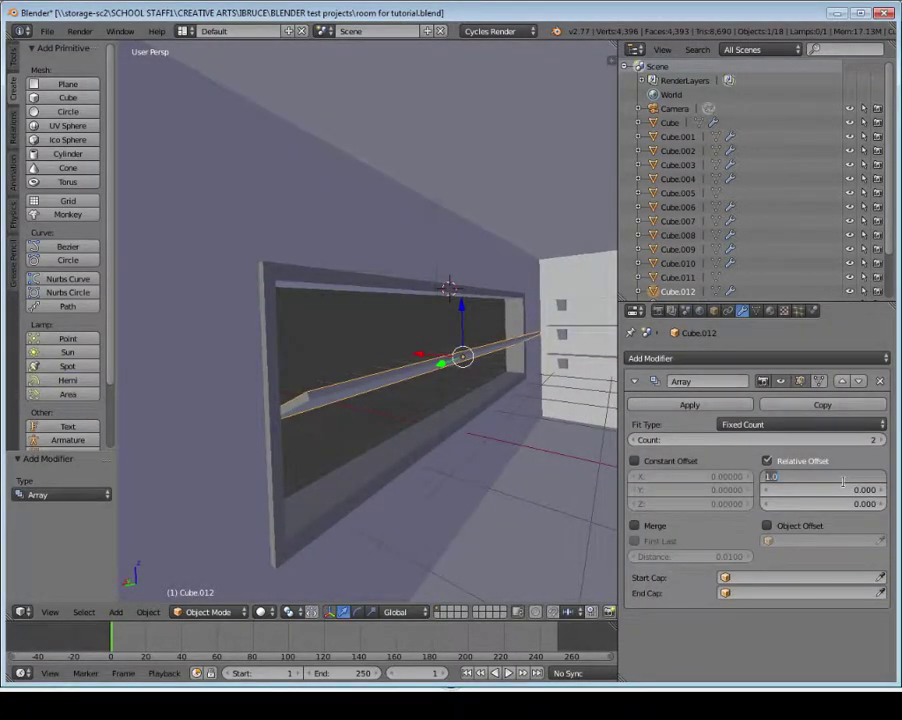
type("0")
key("Return")
left_click_drag(855, 490, 895, 490)
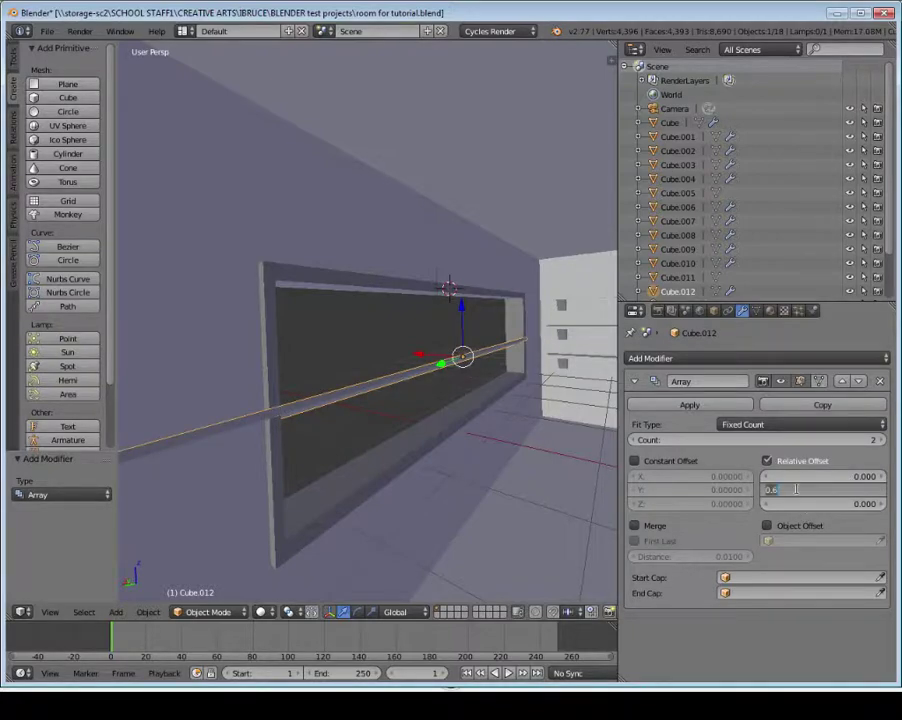
type("0")
key("Return")
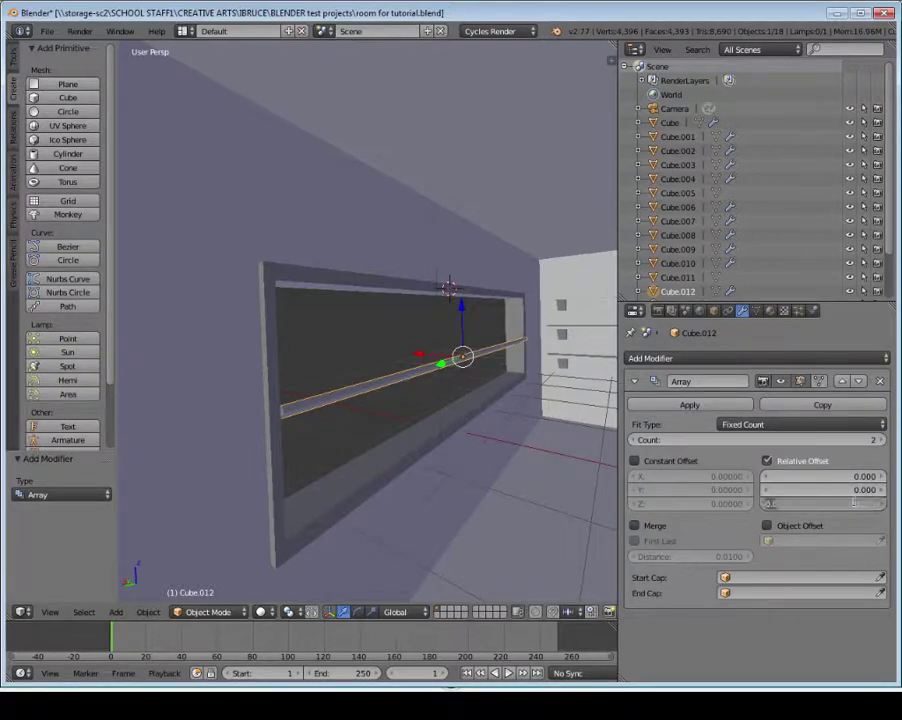
Set the array's relative Z offset to 2.7 to space the slats vertically
left_click(887, 504)
left_click(880, 504)
left_click(880, 504)
left_click(880, 504)
left_click(880, 504)
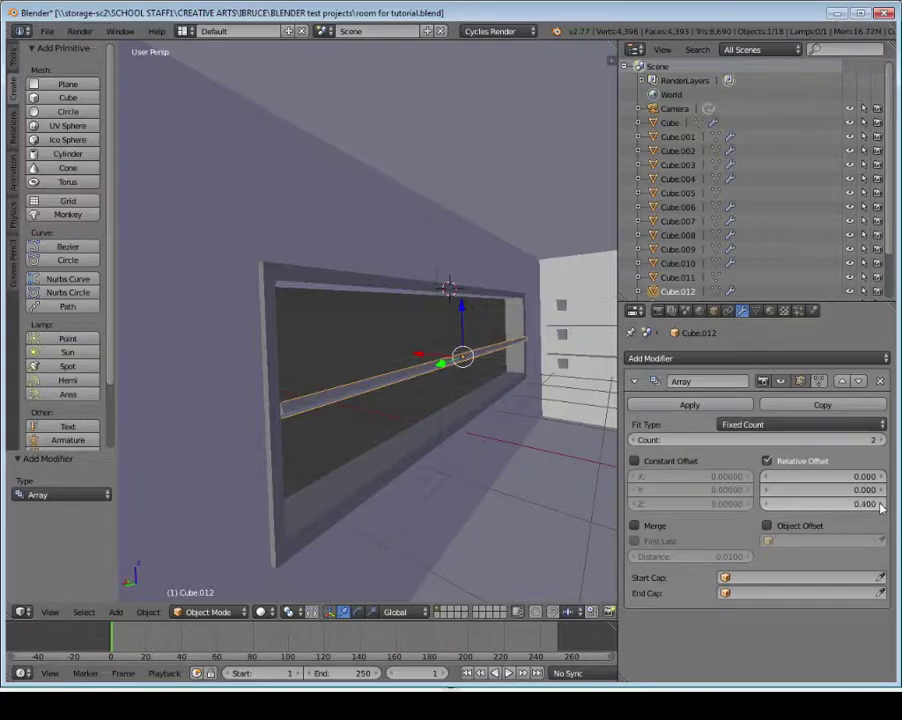
left_click(881, 505)
left_click(881, 505)
left_click(881, 505)
left_click_drag(880, 504, 901, 504)
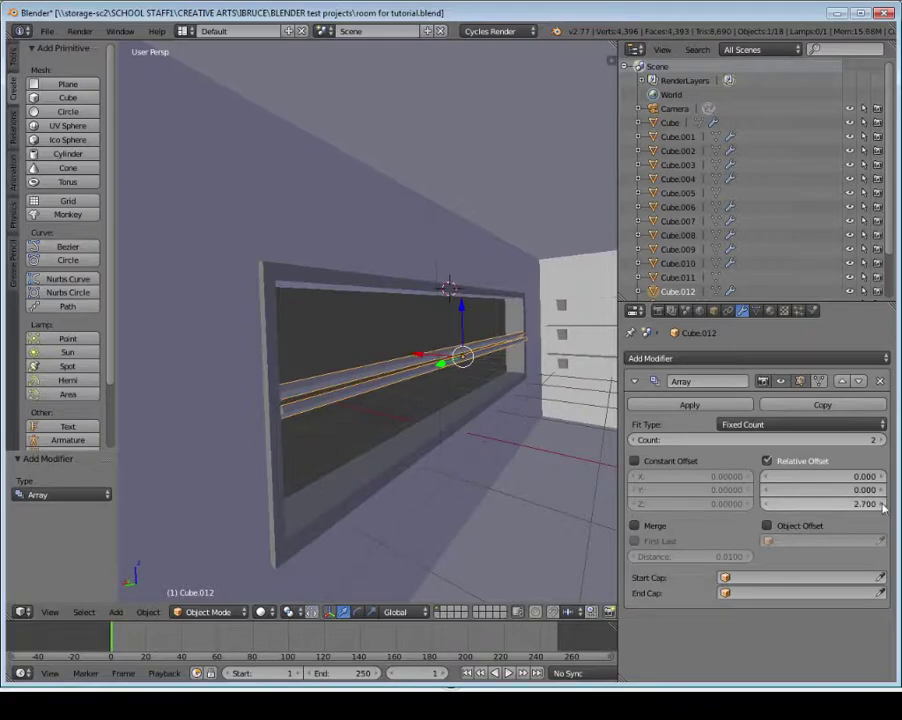
Set the array count to 11 and move the slats down about 0.572 along Z within the frame
left_click_drag(860, 445, 888, 443)
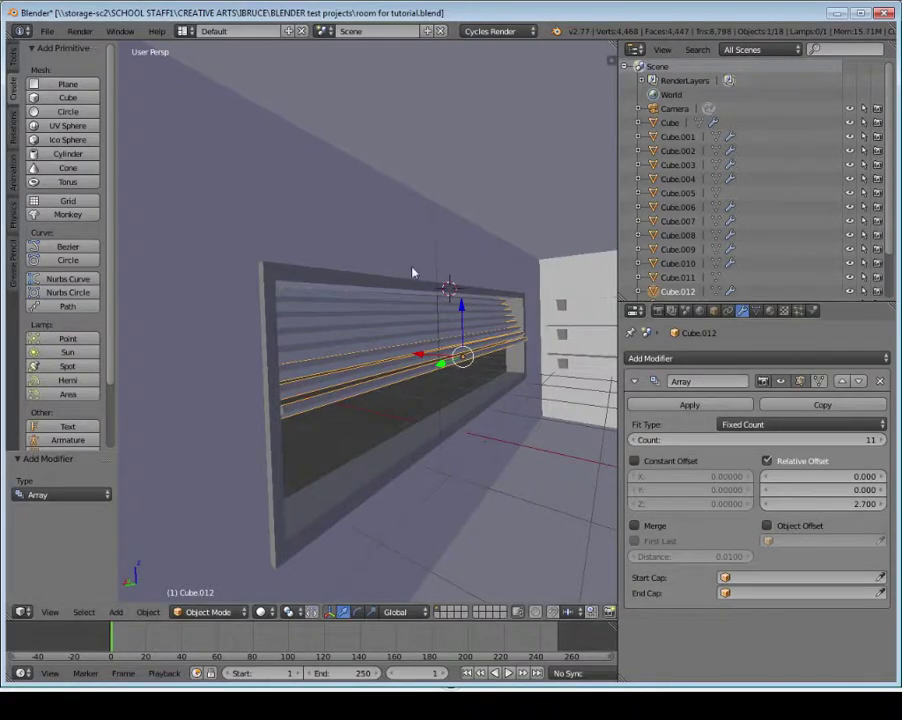
middle_click_drag(413, 272, 421, 287)
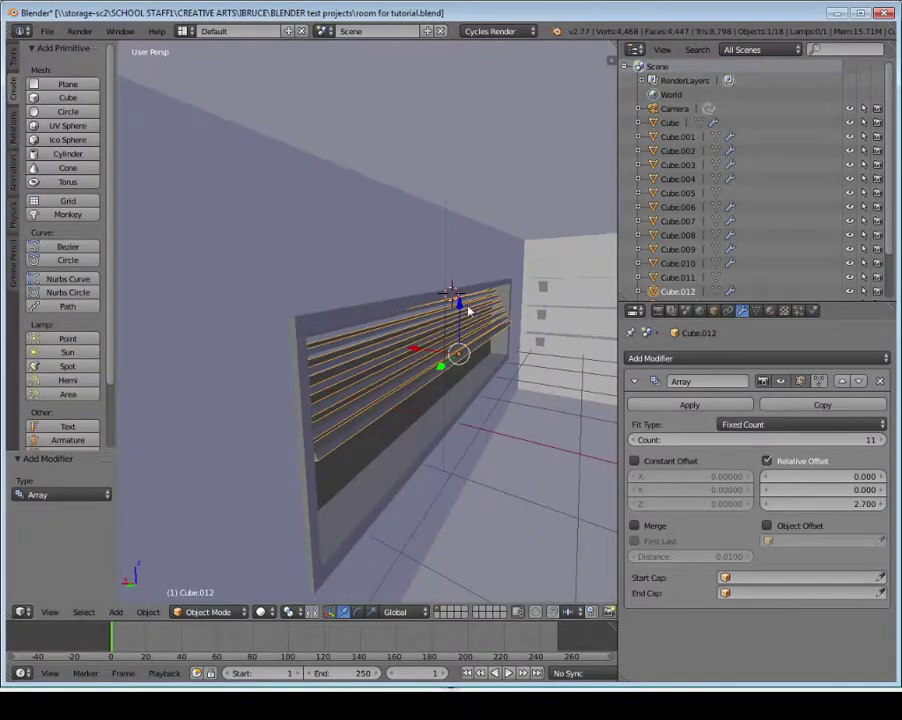
left_click_drag(468, 311, 450, 350)
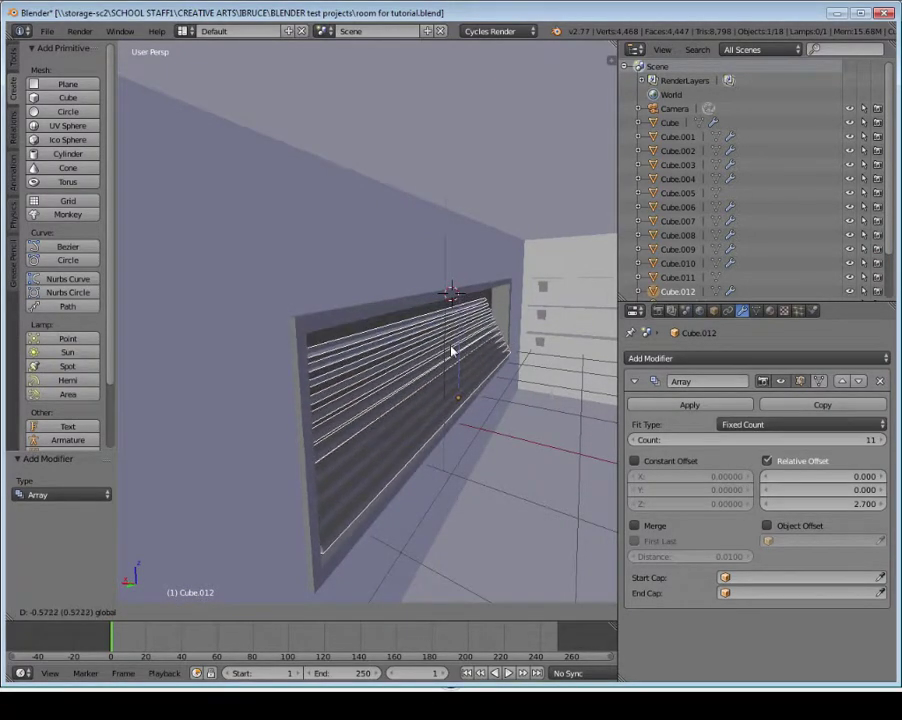
left_click(450, 350)
mouse_move(450, 350)
middle_mouse_down()
mouse_move(465, 322)
mouse_move(455, 335)
middle_mouse_up()
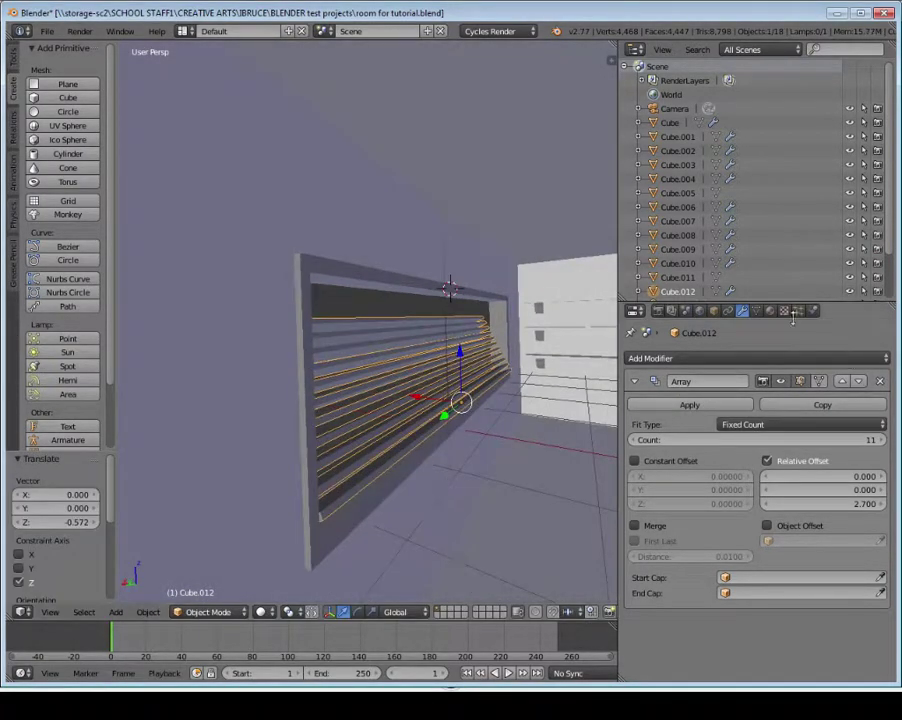
Set the slats' Y rotation to 0° and raise them about 0.148 along Z
left_click(713, 311)
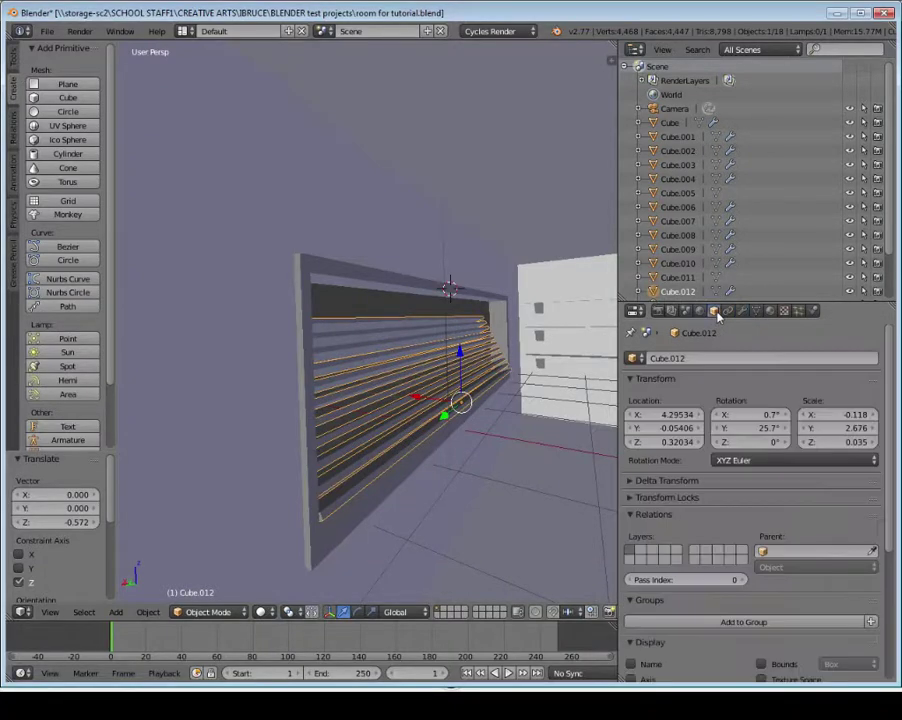
left_click_drag(757, 431, 758, 431)
left_click(751, 425)
key("Return")
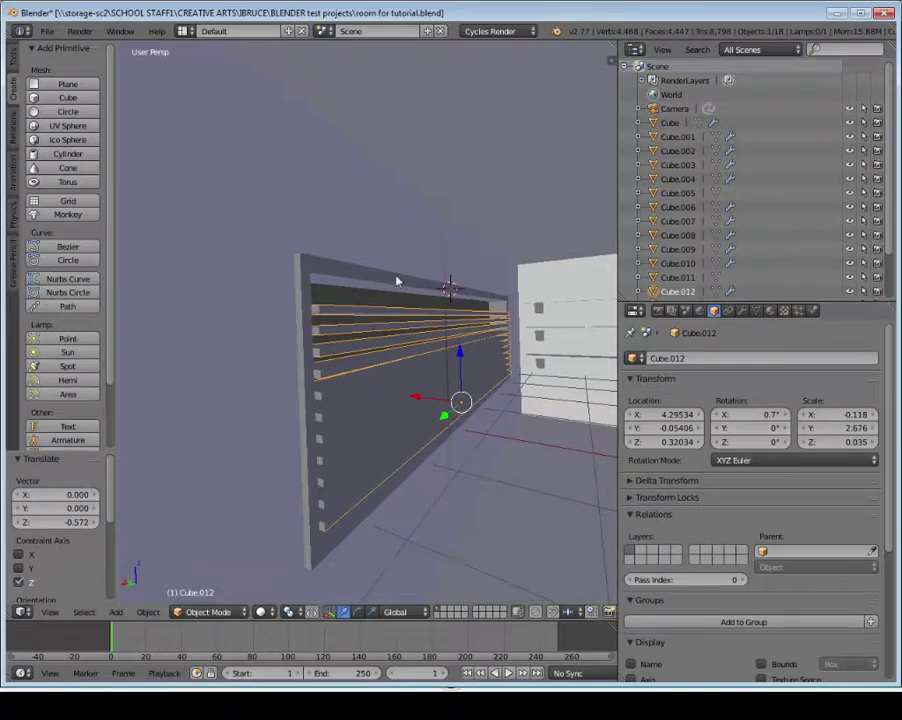
middle_click_drag(408, 312, 370, 339)
left_click_drag(465, 358, 464, 343)
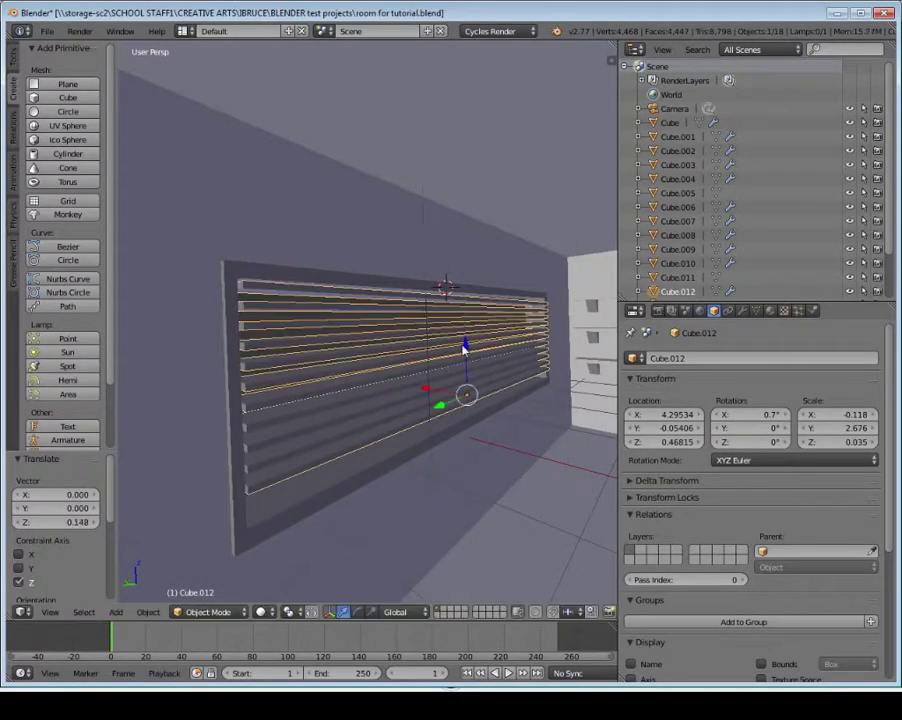
middle_click_drag(464, 343, 508, 357)
Set the array count to 13 and lower the slats about 0.200 along Z to fill the window opening
left_click(742, 311)
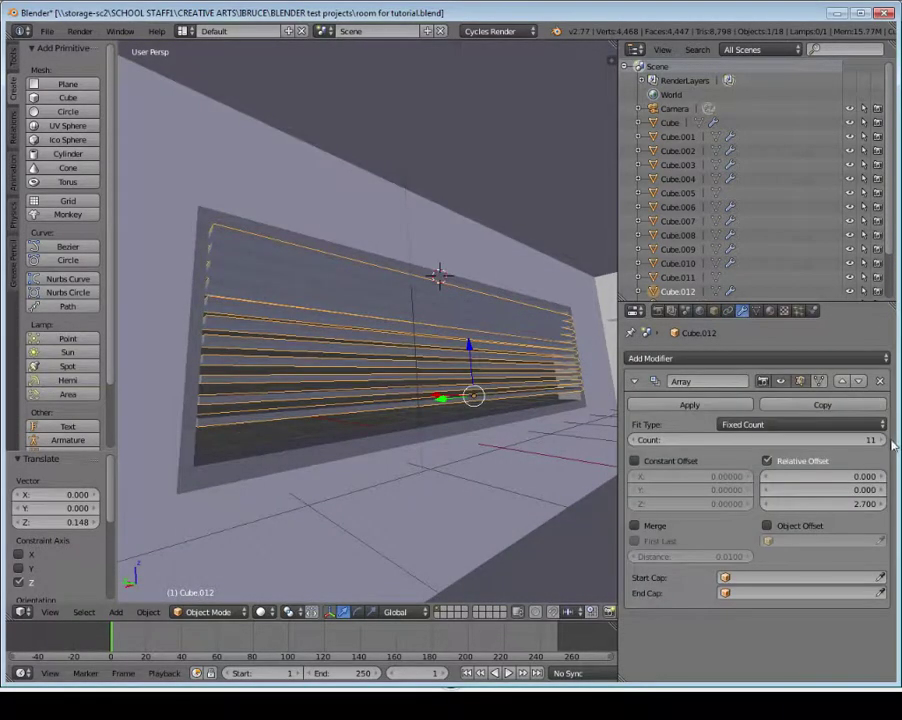
left_click(882, 441)
left_click(882, 441)
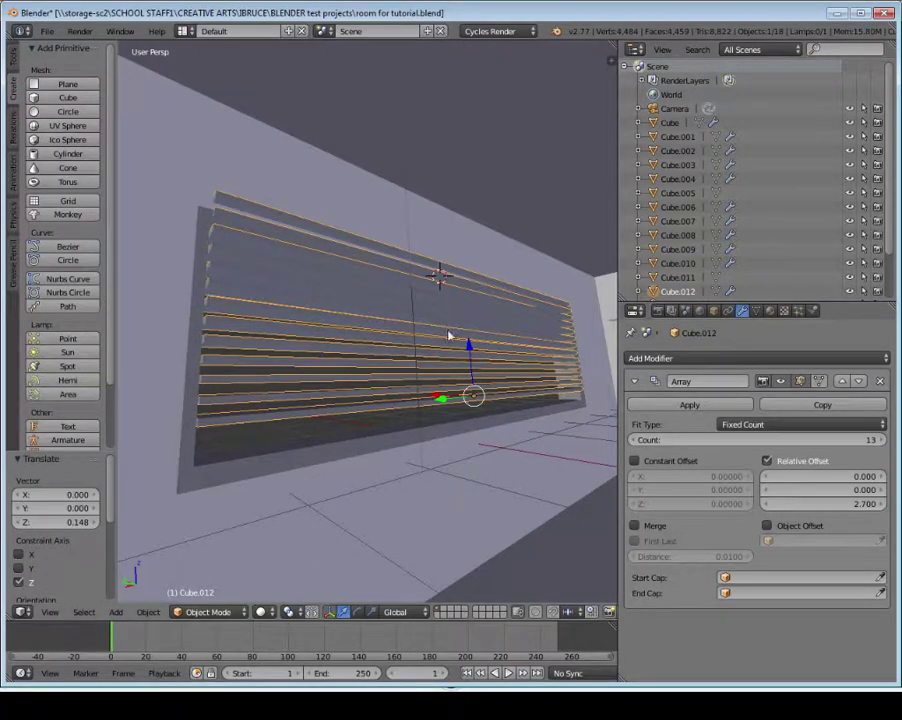
left_click_drag(469, 348, 473, 368)
mouse_move(473, 368)
middle_mouse_down()
mouse_move(450, 395)
mouse_move(484, 388)
middle_mouse_up()
Put the window slat in Edit Mode with its whole mesh selected and switch to the rotate manipulator
left_click(240, 611)
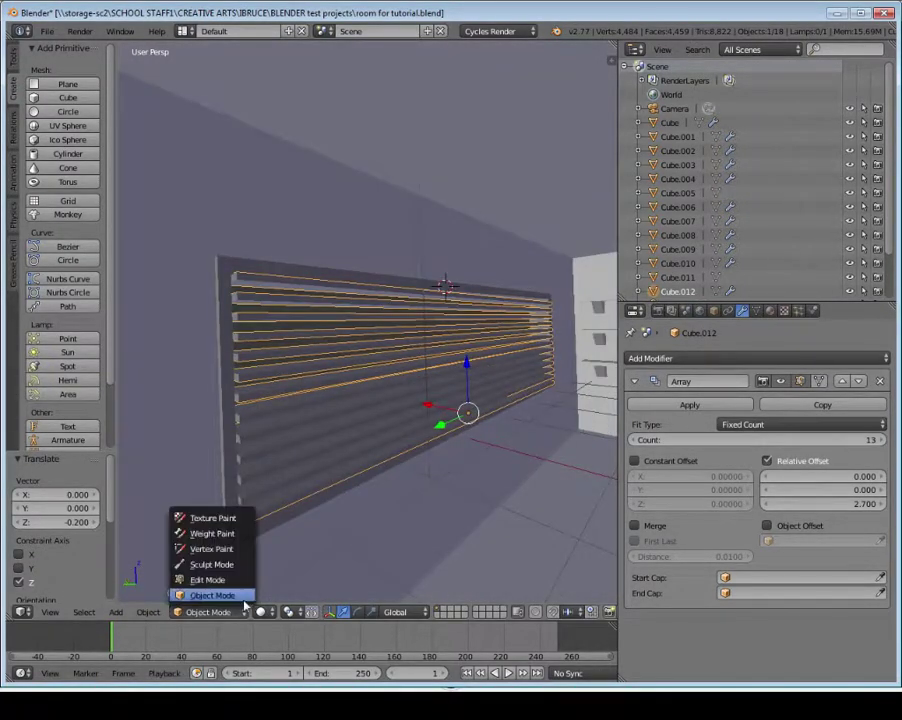
left_click(240, 582)
middle_click_drag(350, 482, 374, 468)
key("a")
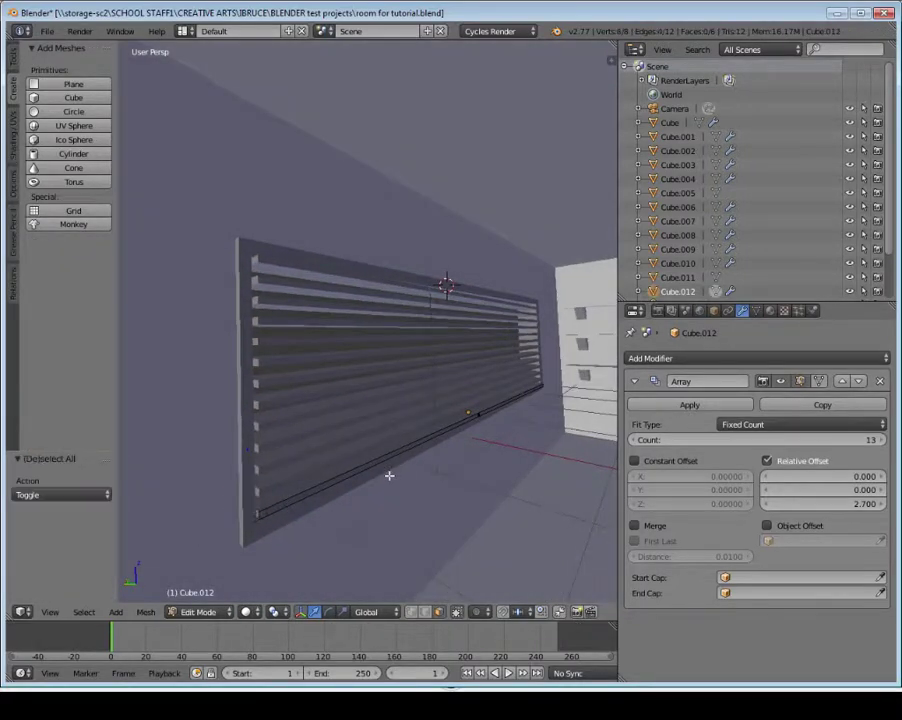
key("a")
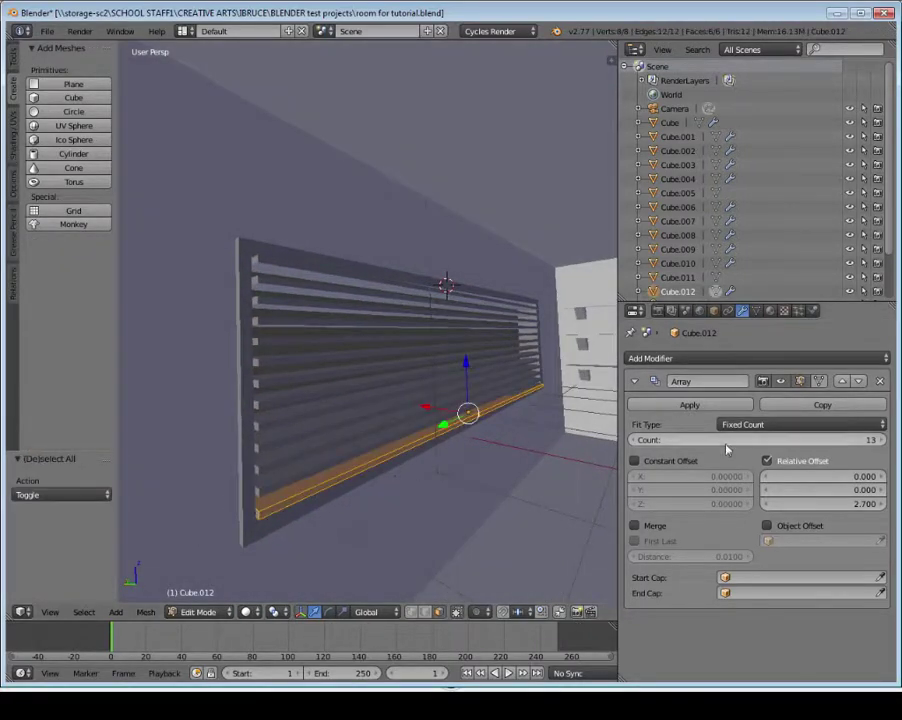
left_click(713, 310)
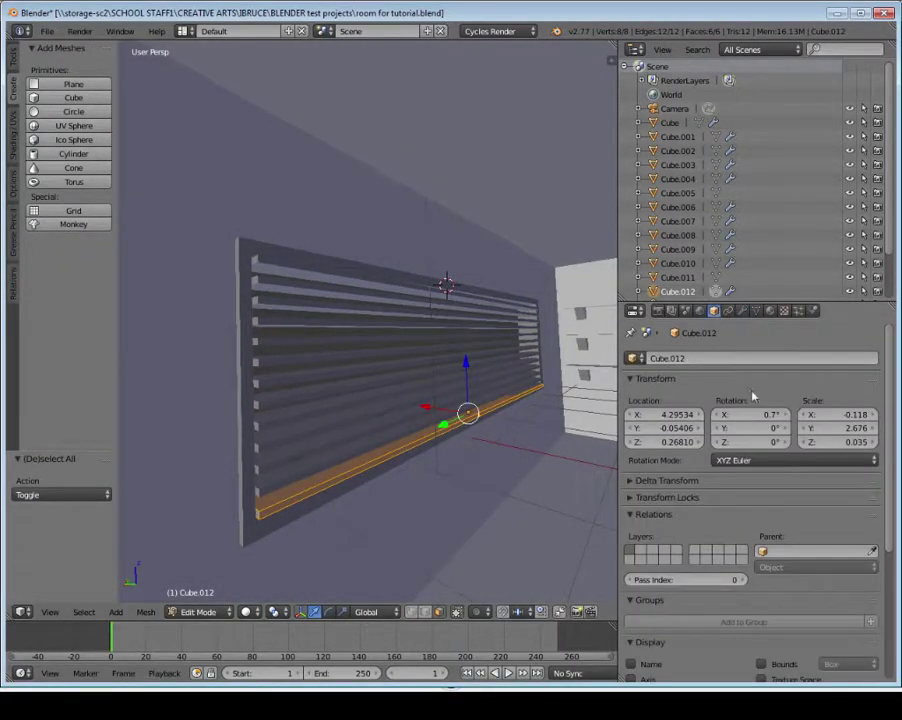
left_click(329, 612)
middle_click_drag(472, 435, 512, 427)
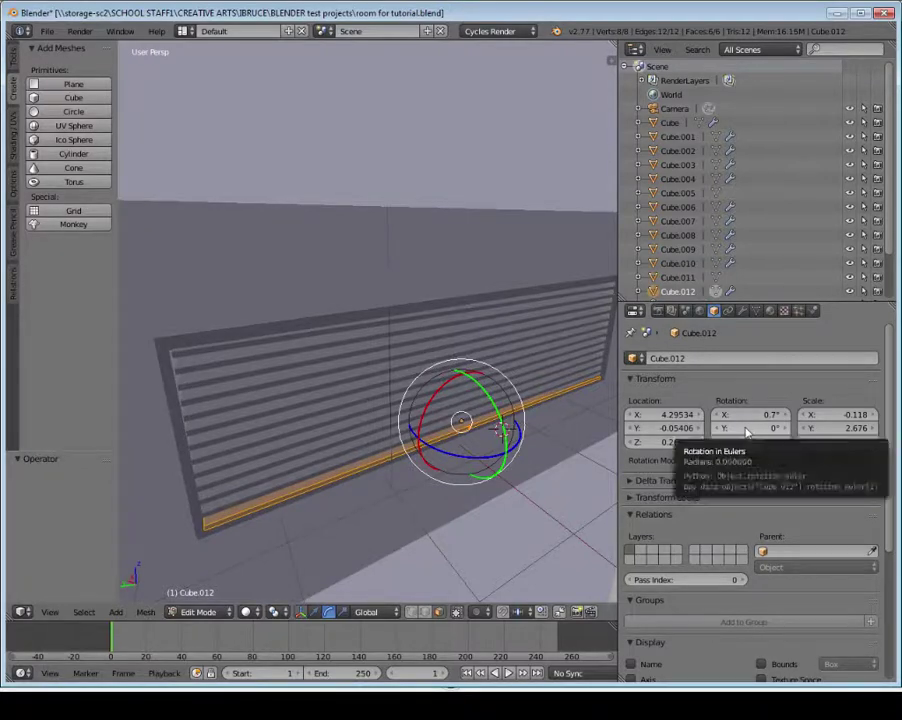
Set the slat object's Y rotation to 8.3° and reselect its whole mesh
left_click_drag(760, 428, 800, 428)
middle_click_drag(352, 494, 388, 459)
key("ctrl+z")
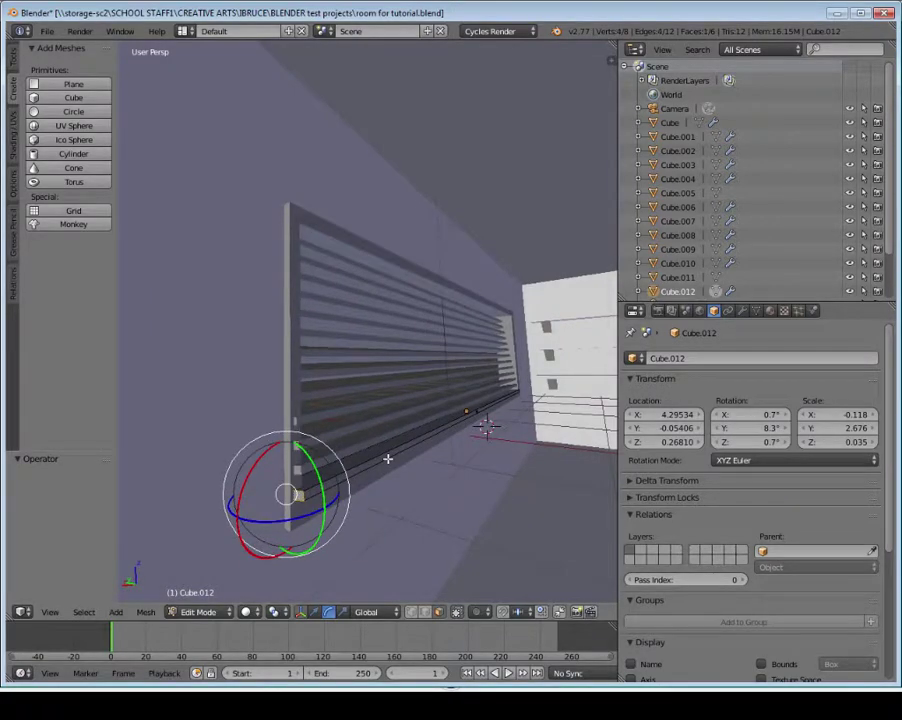
key("a")
middle_click_drag(388, 459, 366, 470)
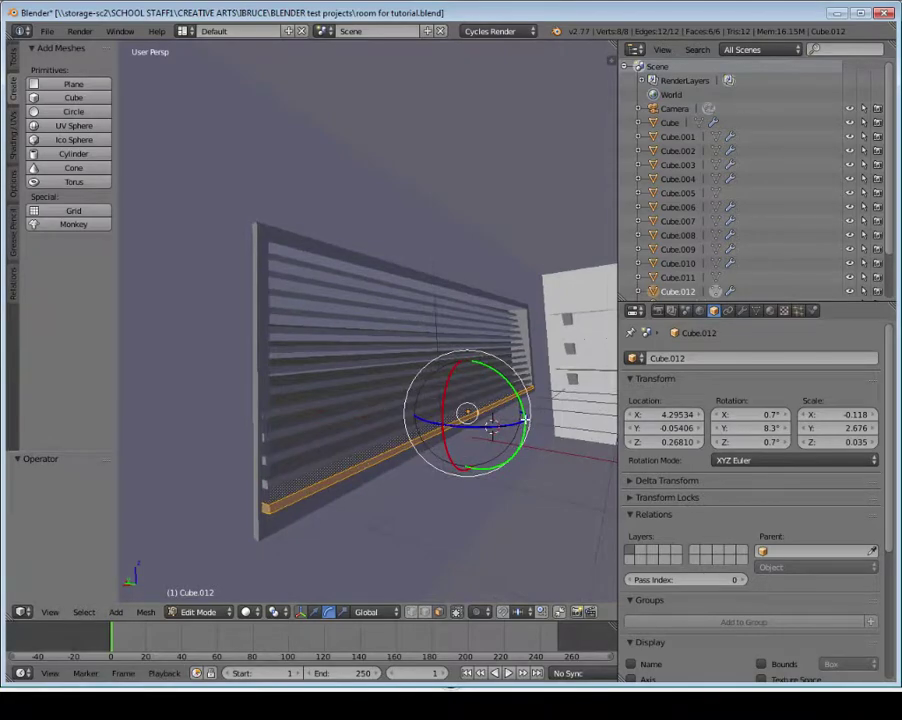
Try to rotate the slat mesh about -2.1° around global X and also around global Z, undoing both attempts
key("r")
key("x")
left_click(524, 418)
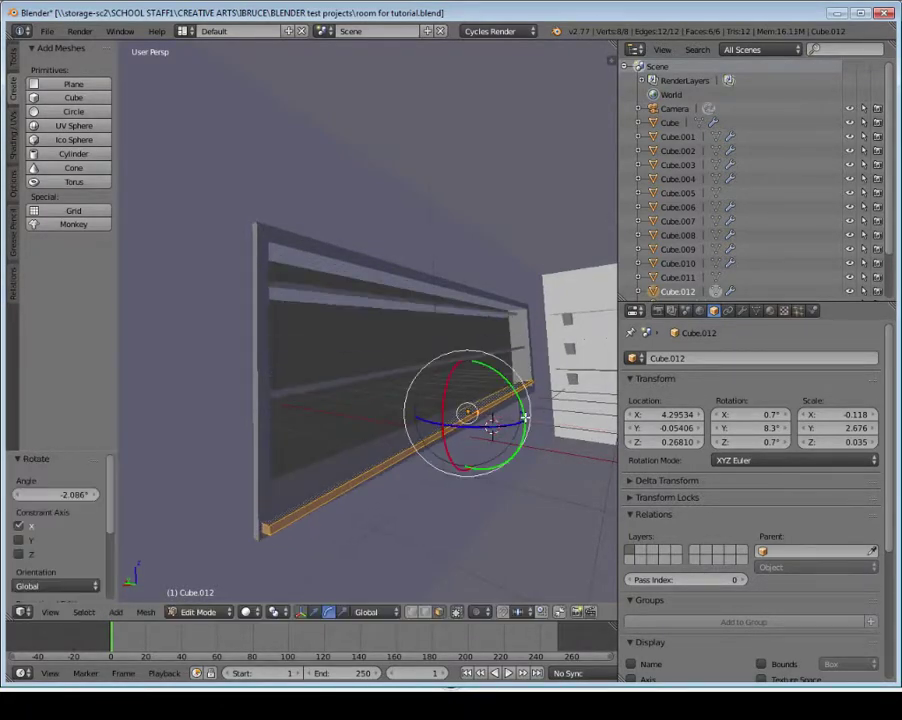
key("ctrl+z")
key("r")
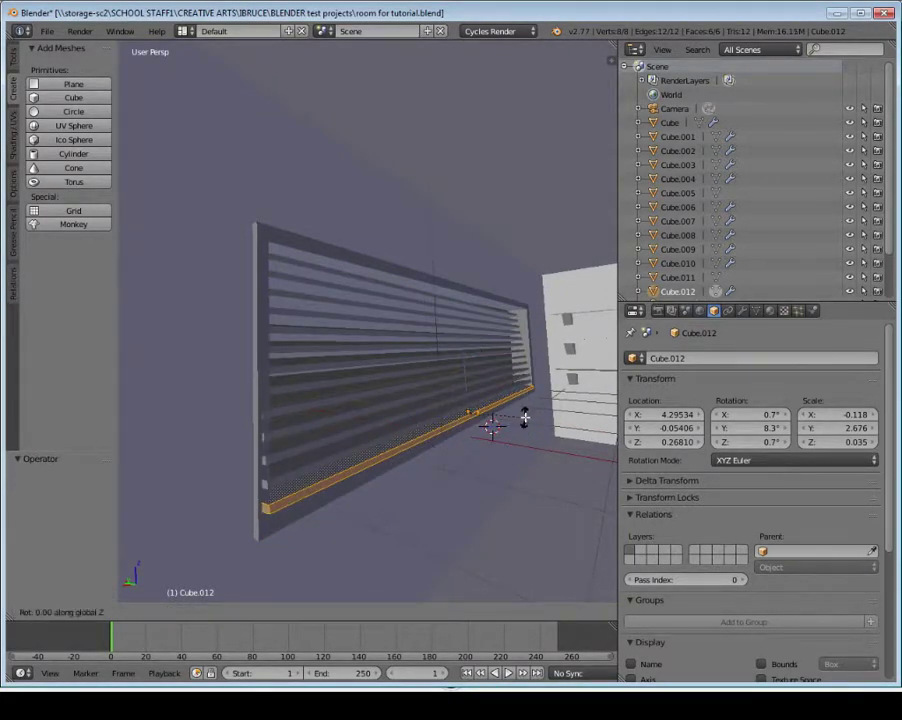
left_click(519, 417)
key("ctrl+z")
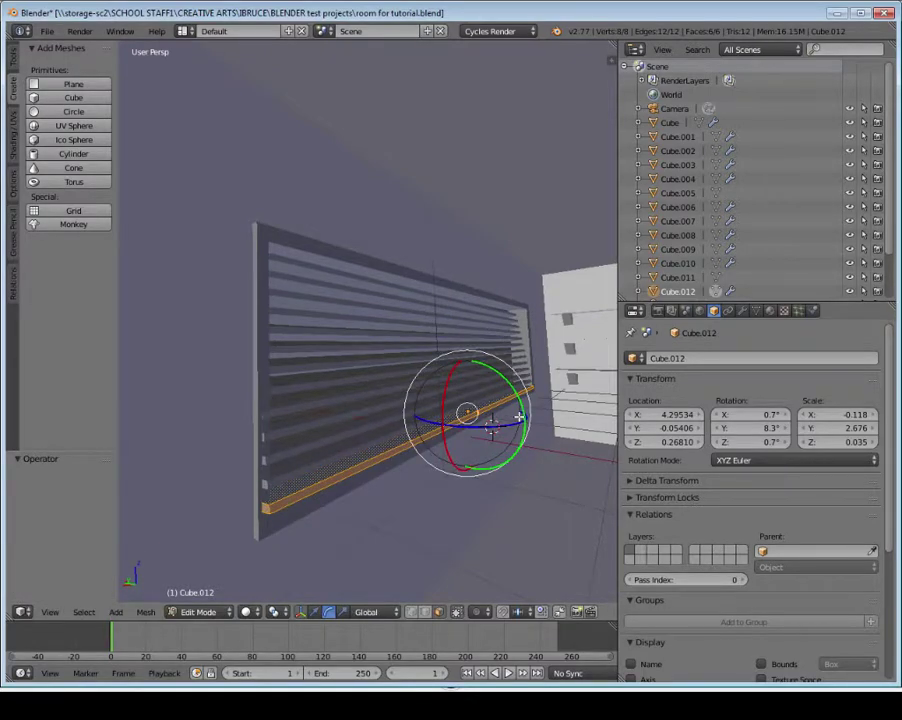
Tilt the slat mesh around the global Y axis by about 5.6°, 53.4° and -32.4° in succession
key("r")
key("y")
left_click(514, 410)
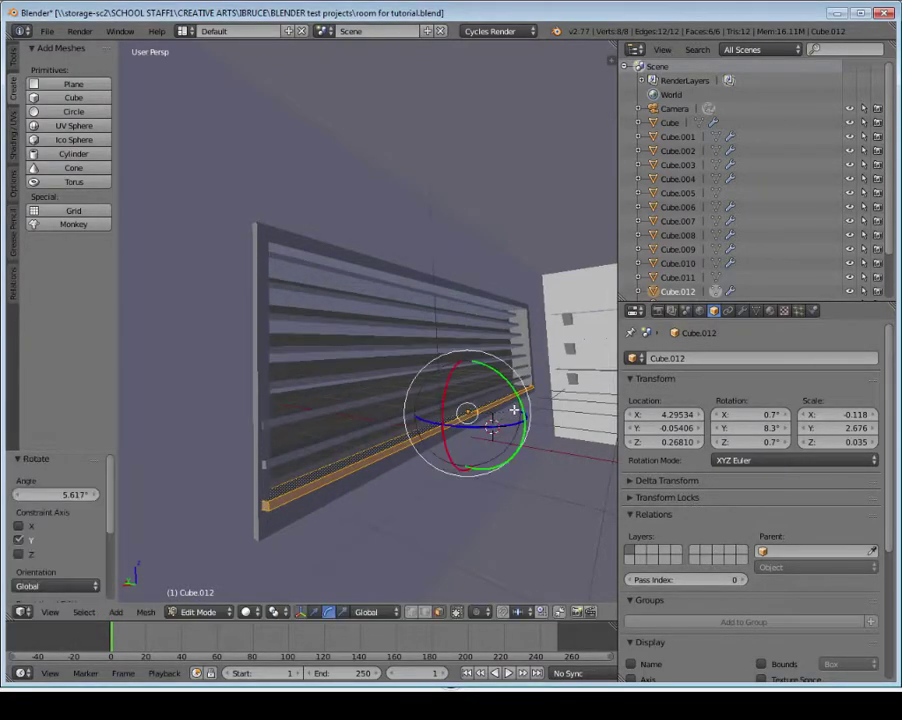
middle_click_drag(514, 410, 500, 411)
left_click_drag(526, 410, 500, 372)
middle_click_drag(500, 372, 548, 388)
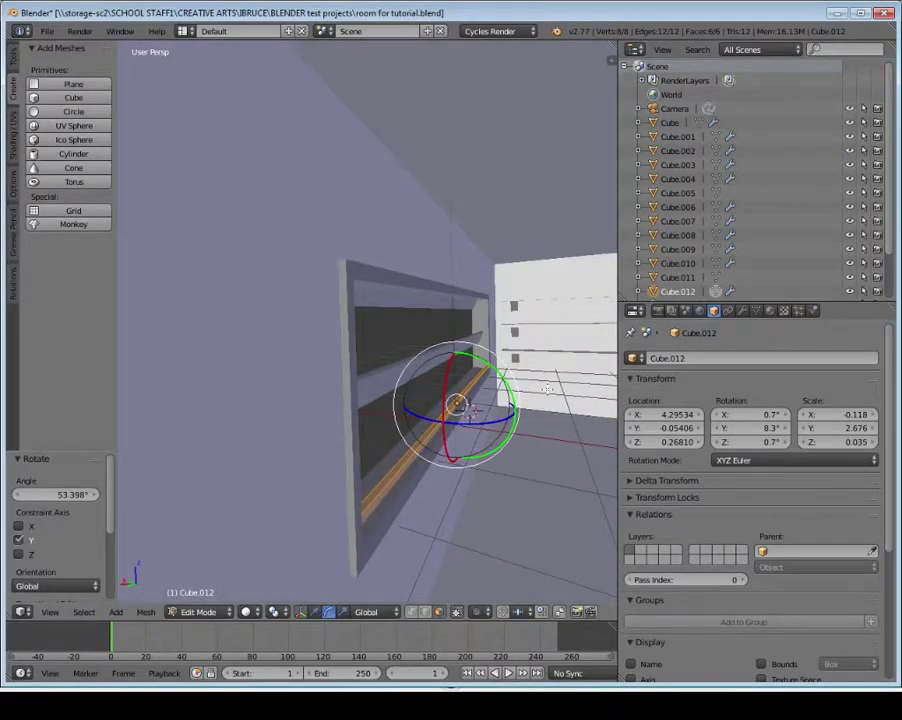
left_click_drag(548, 388, 572, 453)
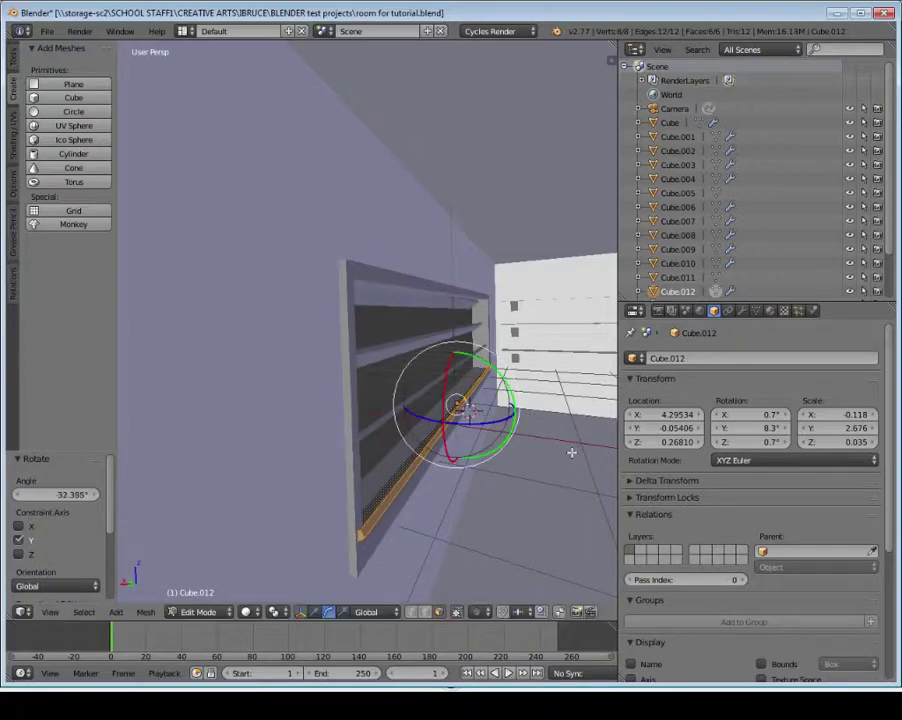
Set the array's relative Z offset to 0.900 to bring the tilted slats closer together
left_click(742, 310)
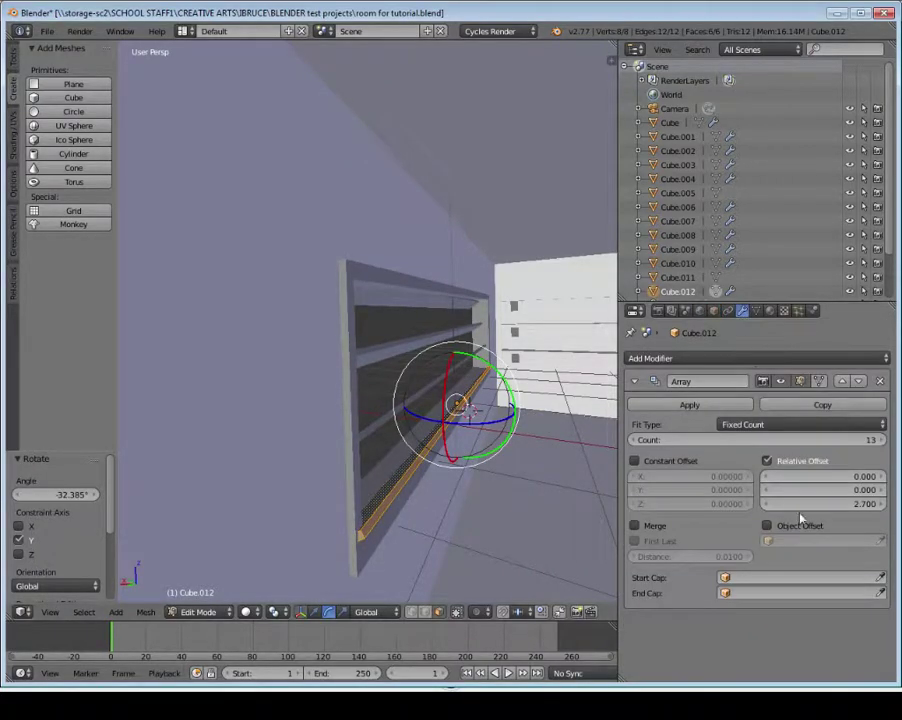
left_click_drag(798, 504, 767, 509)
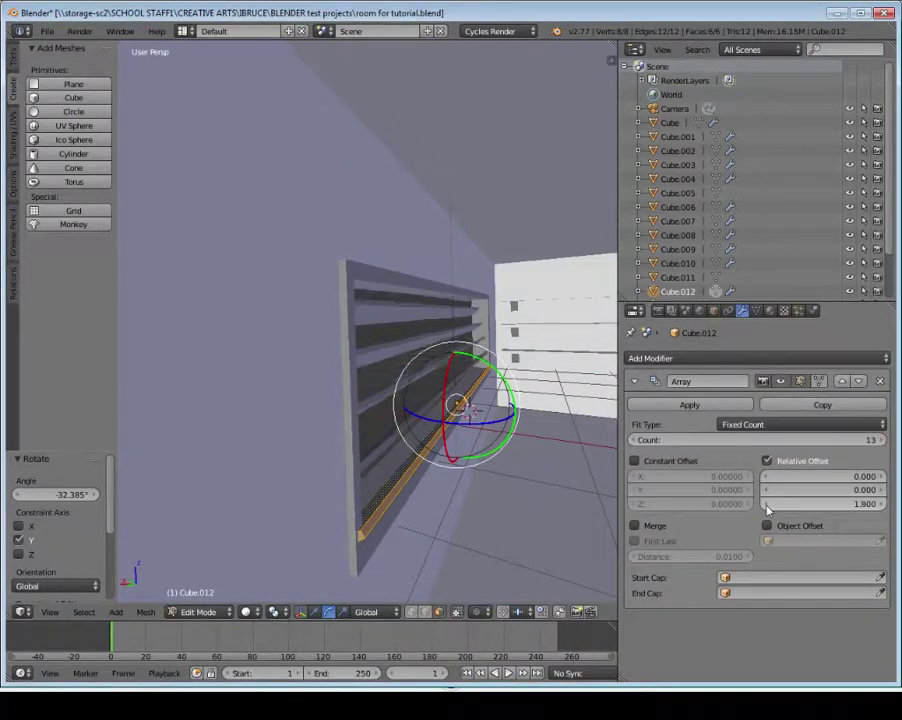
left_click(767, 506)
left_click(767, 506)
left_click(767, 506)
left_click(767, 506)
left_click(767, 506)
left_click(767, 506)
left_click(767, 506)
left_click(767, 506)
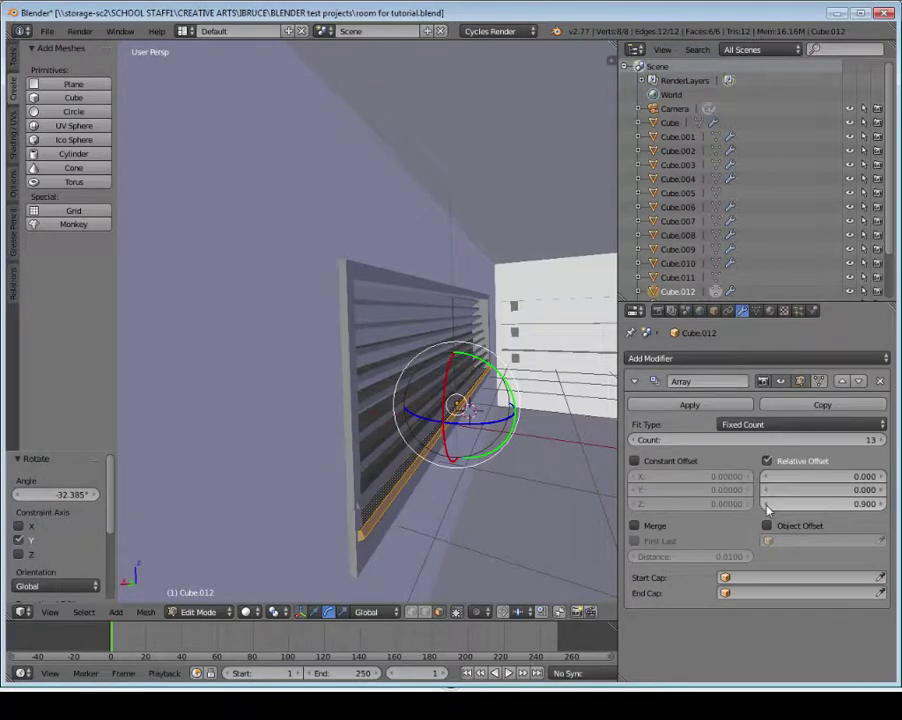
Set the slat object's Y rotation to 0.9°
left_click(699, 310)
left_click(713, 311)
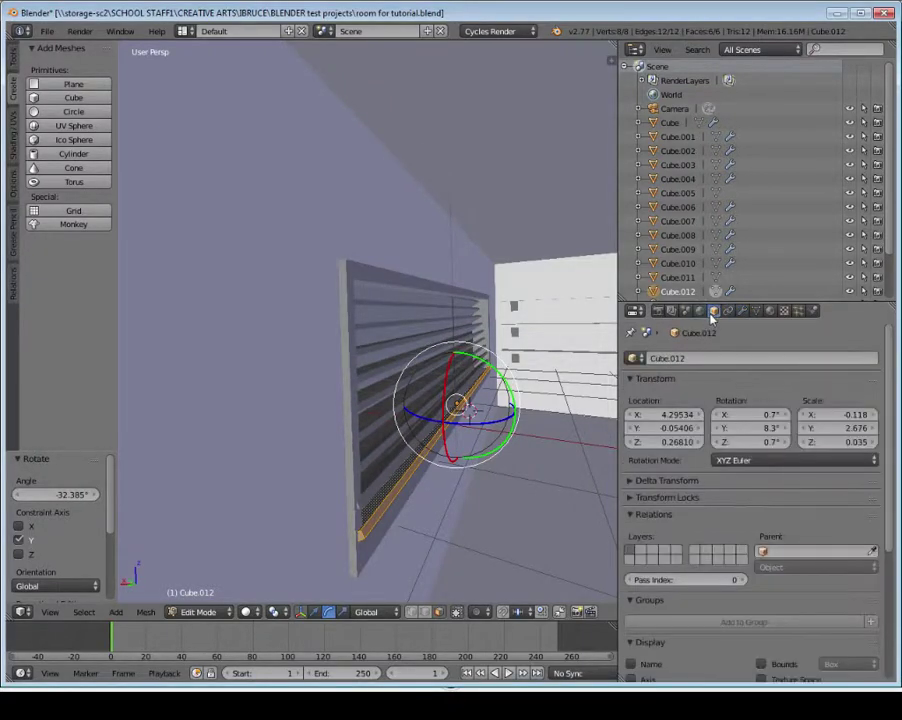
left_click(752, 428)
left_click_drag(752, 428, 701, 428)
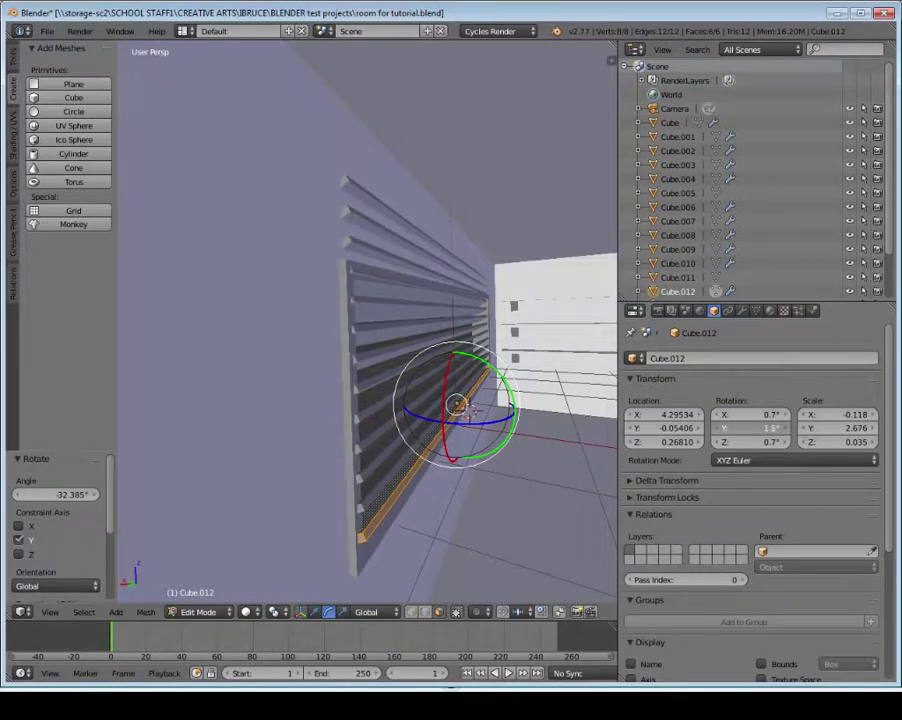
middle_click_drag(450, 425, 364, 425)
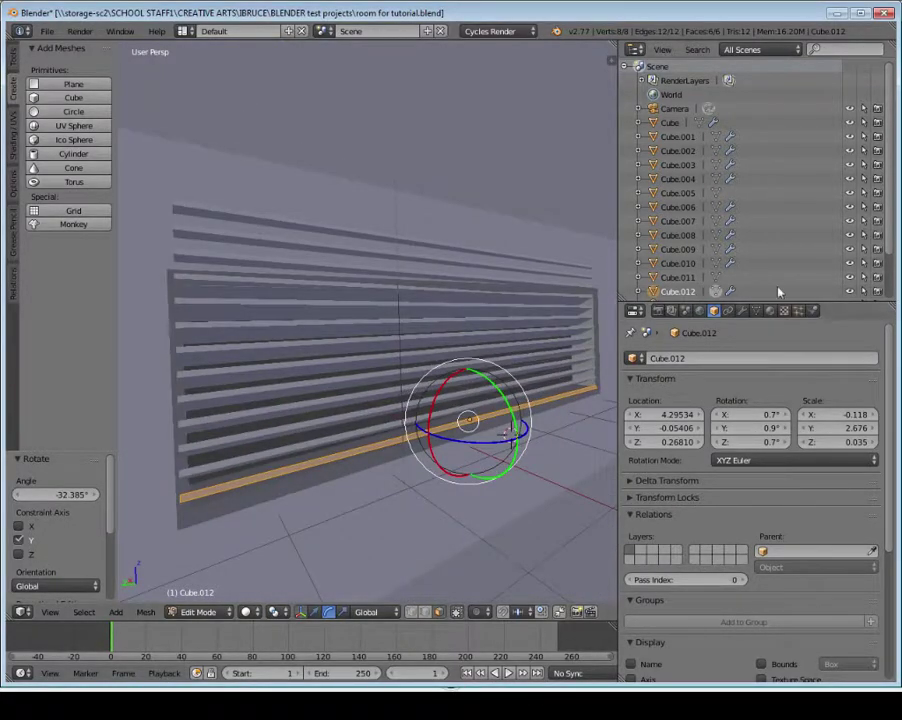
Reduce the array count to 9 so no slats extend above the window frame
left_click(743, 311)
left_click(631, 441)
left_click(631, 441)
left_click(631, 441)
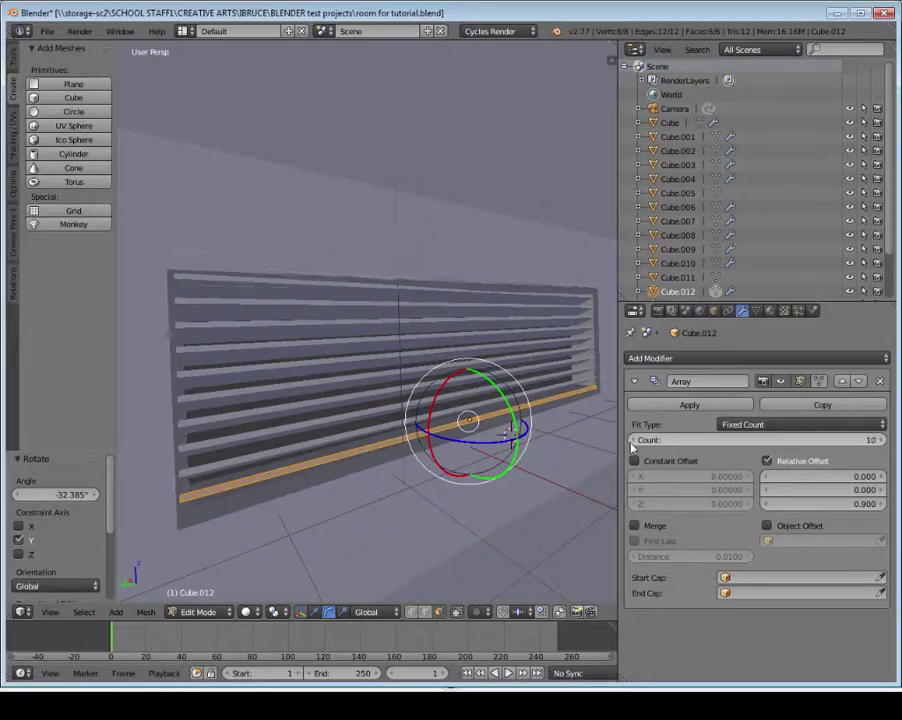
left_click(631, 441)
middle_click_drag(418, 301, 558, 323)
Set the slat object's X, Y and Z rotation to 0° to level the blinds
left_click(713, 310)
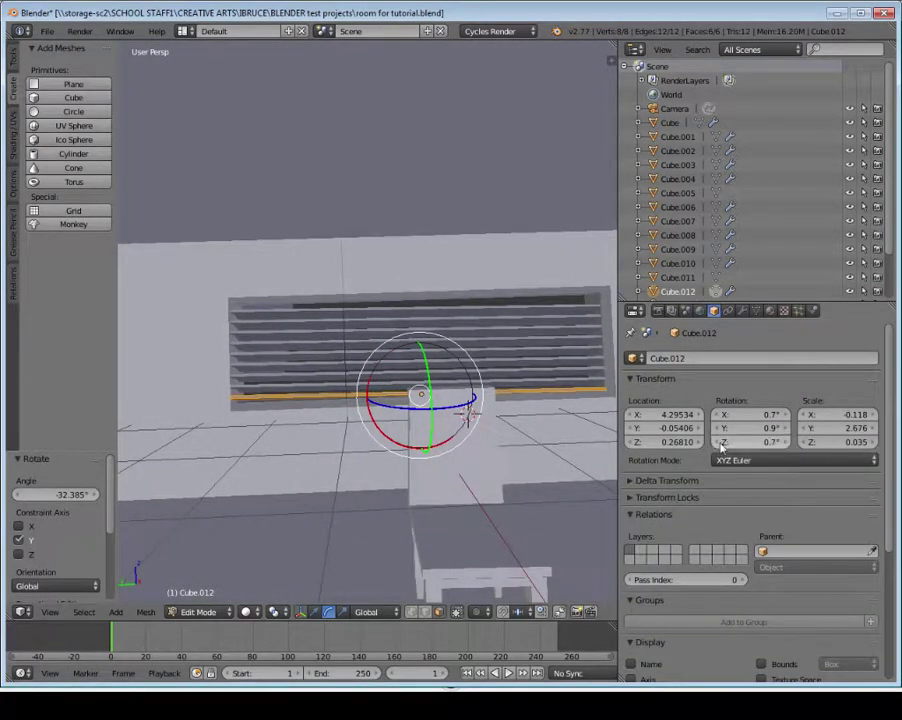
left_click_drag(720, 444, 766, 445)
left_click(787, 442)
left_click(719, 428)
left_click(734, 427)
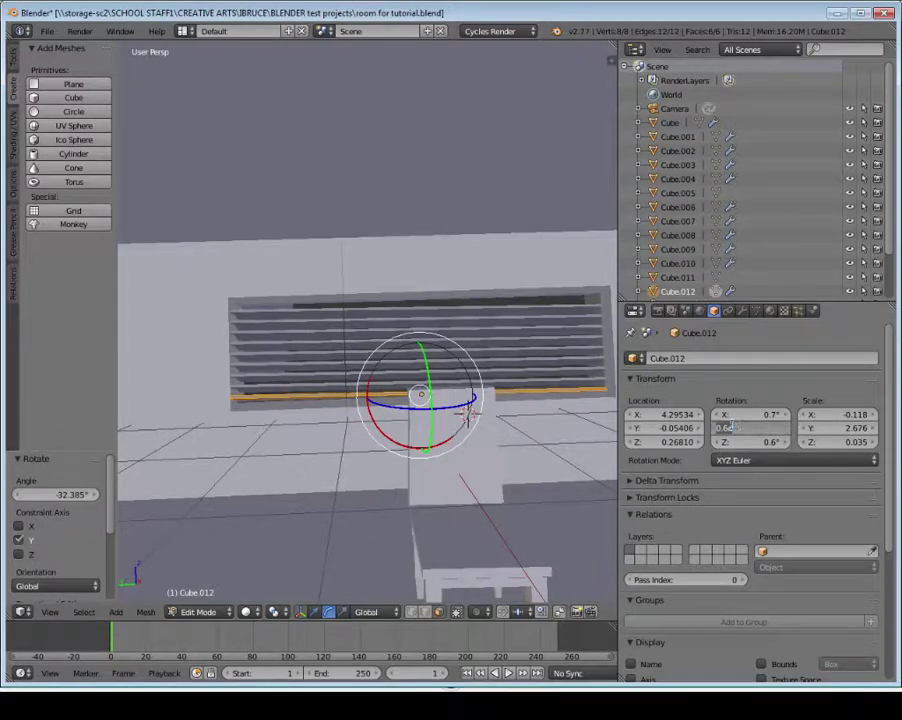
type("0")
left_click(731, 415)
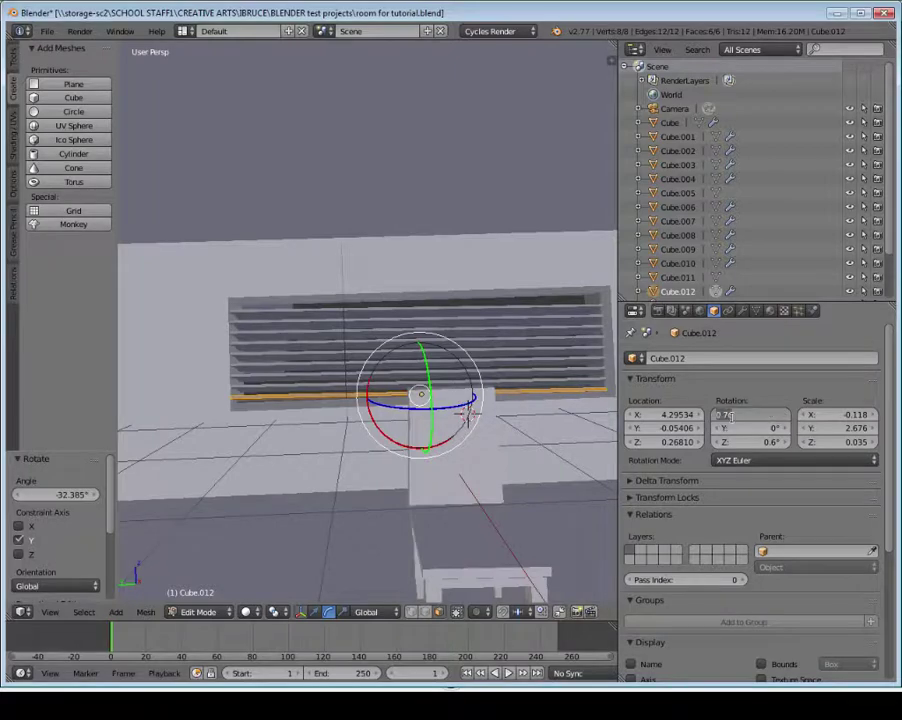
type("0")
key("Return")
left_click(738, 442)
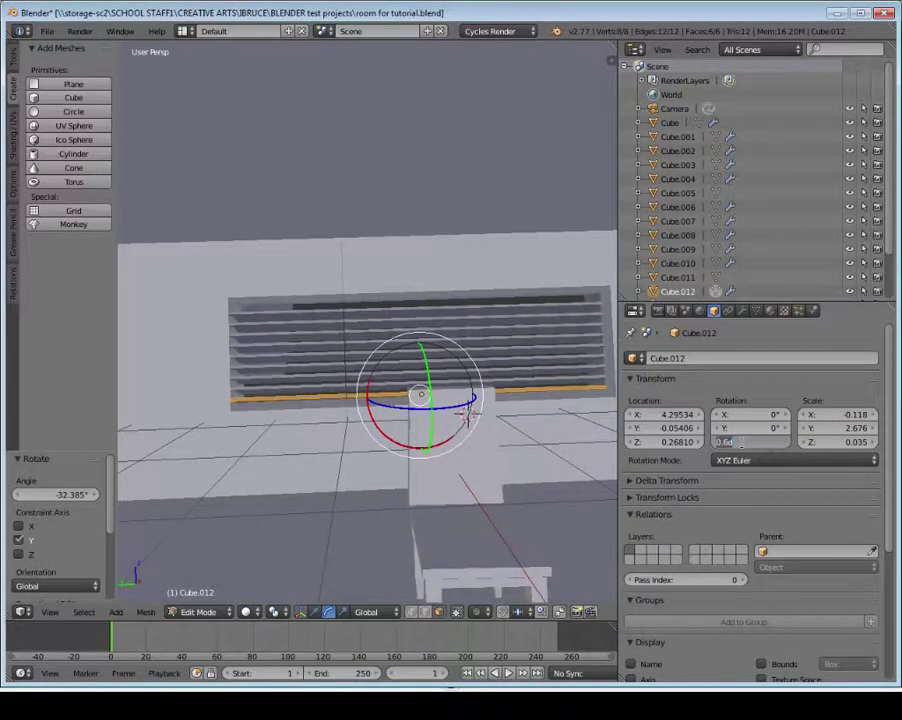
type("0")
key("Return")
Raise the slat mesh about 0.078 along Z within the frame and return to Object Mode
middle_click_drag(459, 358, 413, 346)
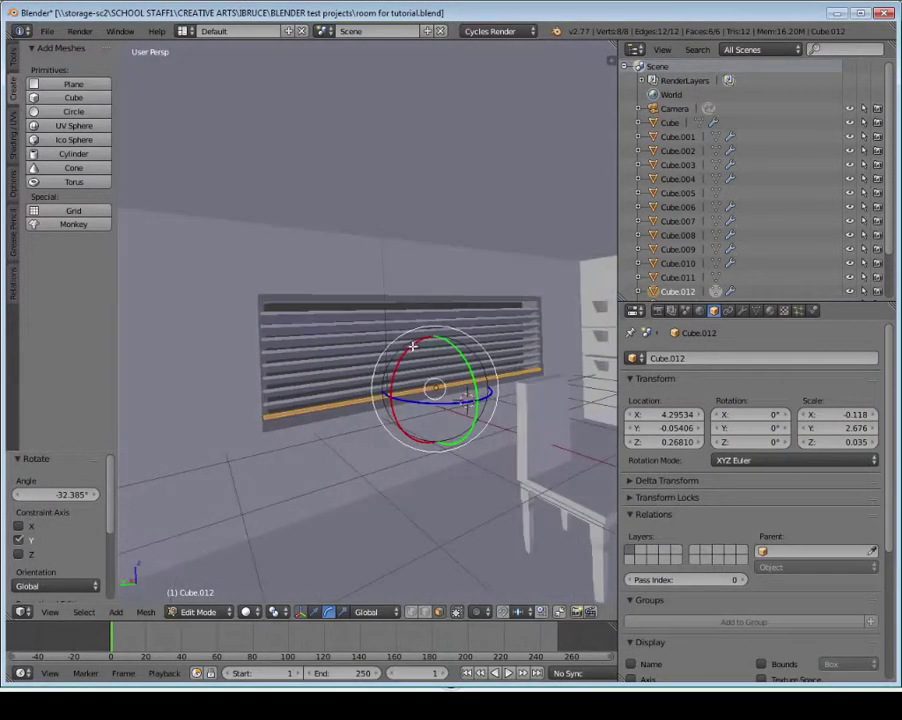
left_click(314, 612)
left_click_drag(433, 345, 432, 340)
scroll(432, 345, "up", 5)
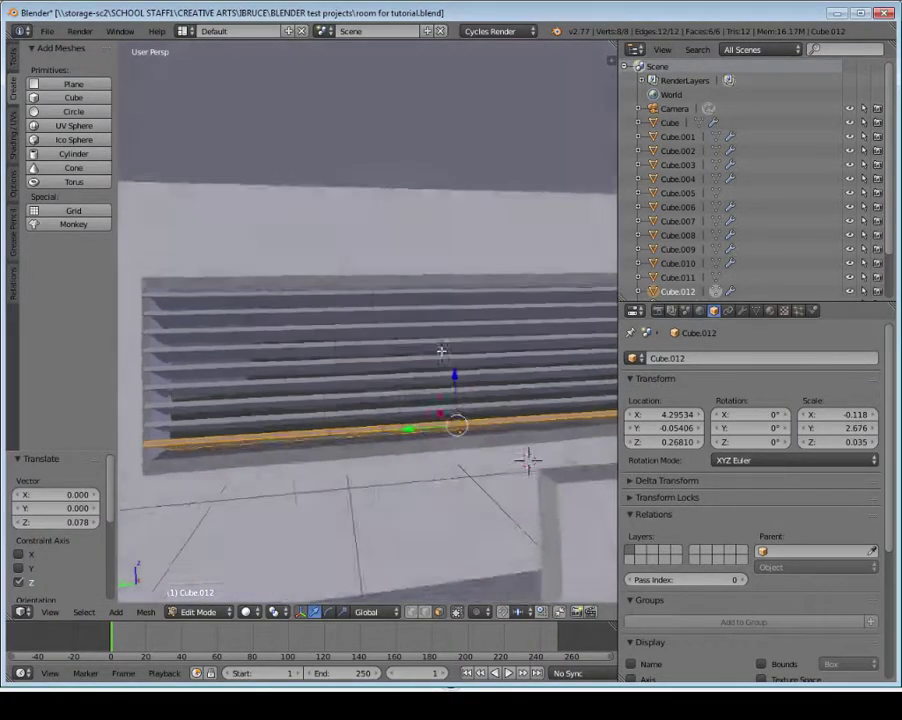
middle_click_drag(441, 350, 348, 493)
left_click(215, 611)
left_click(205, 594)
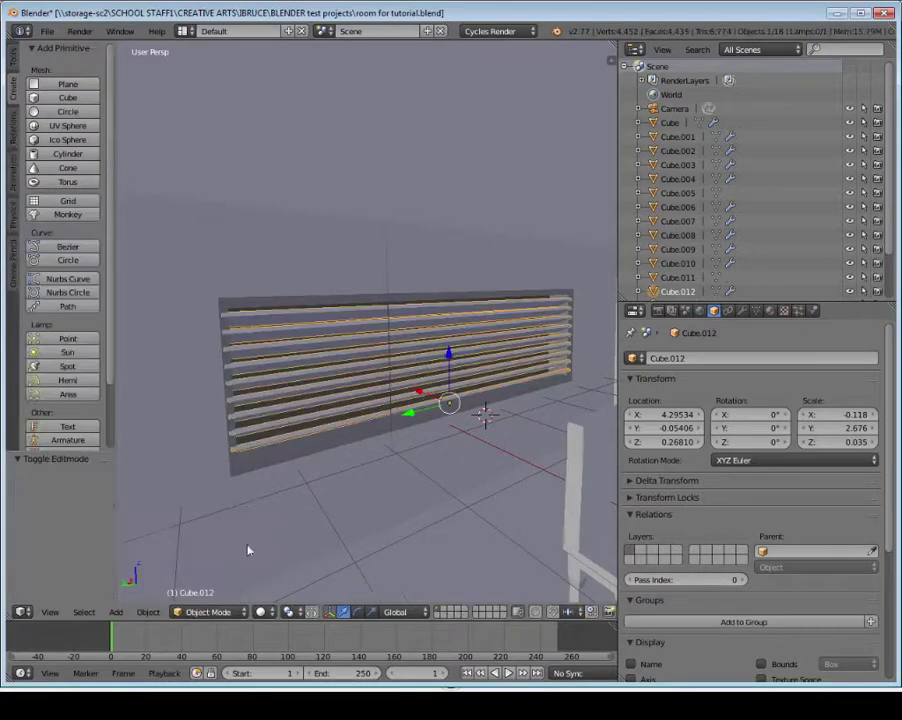
middle_click_drag(246, 548, 437, 409)
In Edit Mode, move the slat's near end face about -0.060 along Y to fit it inside the frame
left_click(208, 612)
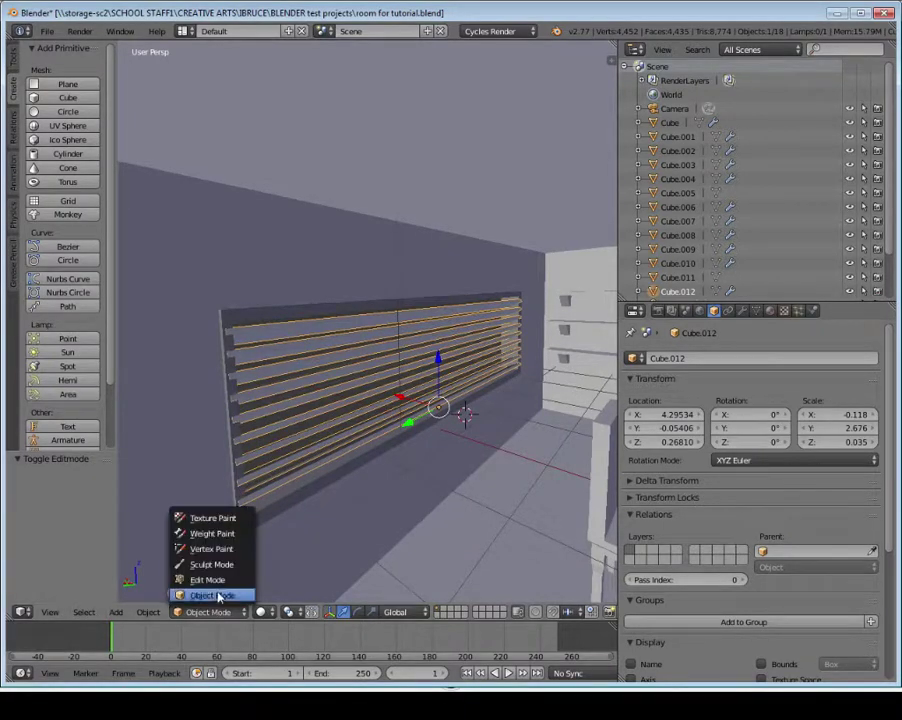
left_click(202, 582)
middle_click_drag(249, 512, 281, 498)
right_click(306, 491)
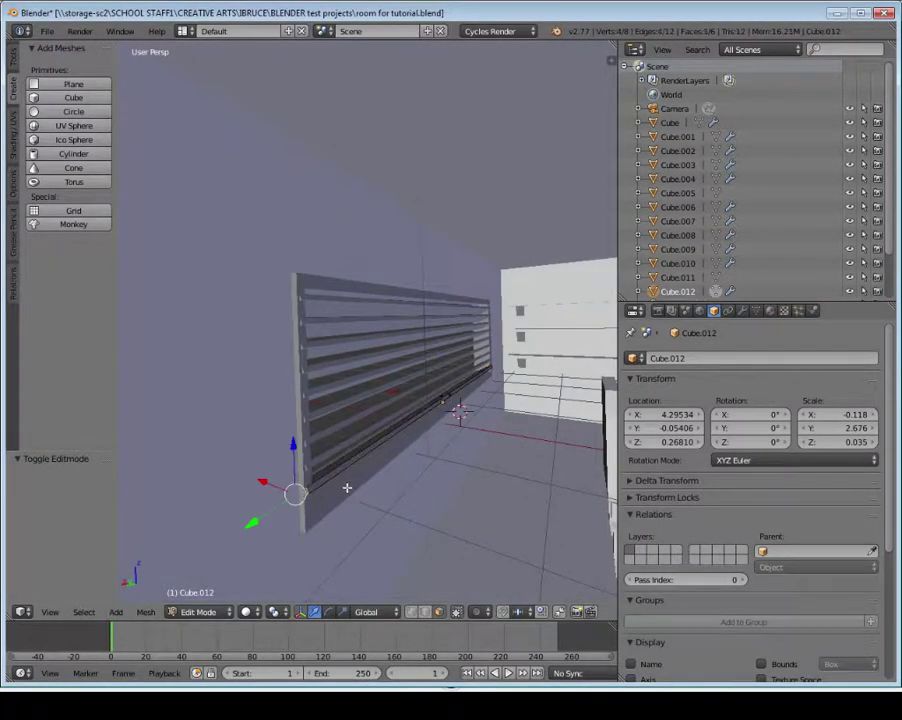
key("g")
key("x")
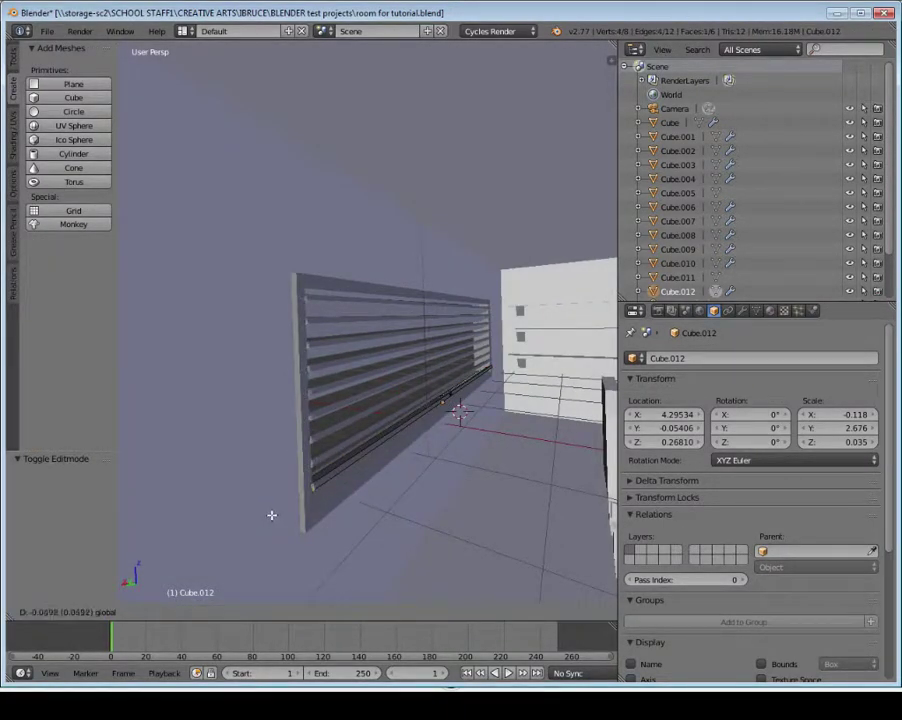
left_click(271, 515)
middle_click_drag(271, 515, 258, 432)
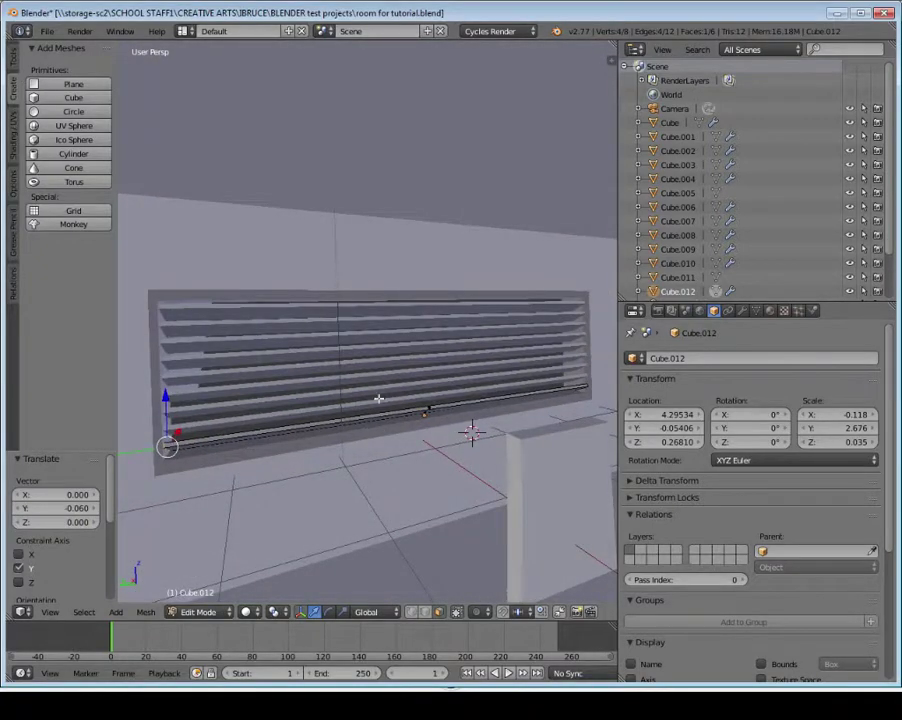
scroll(385, 397, "down", 3)
scroll(398, 404, "up", 5)
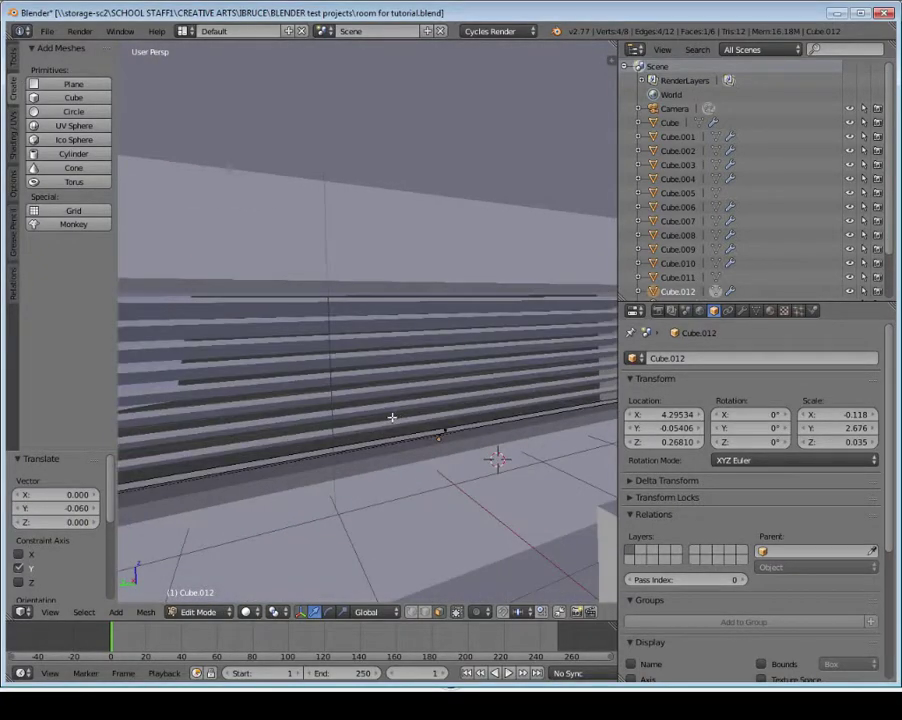
middle_click_drag(392, 418, 426, 412)
Return the slat object to Object Mode and view the blinds from inside the room
left_click(200, 612)
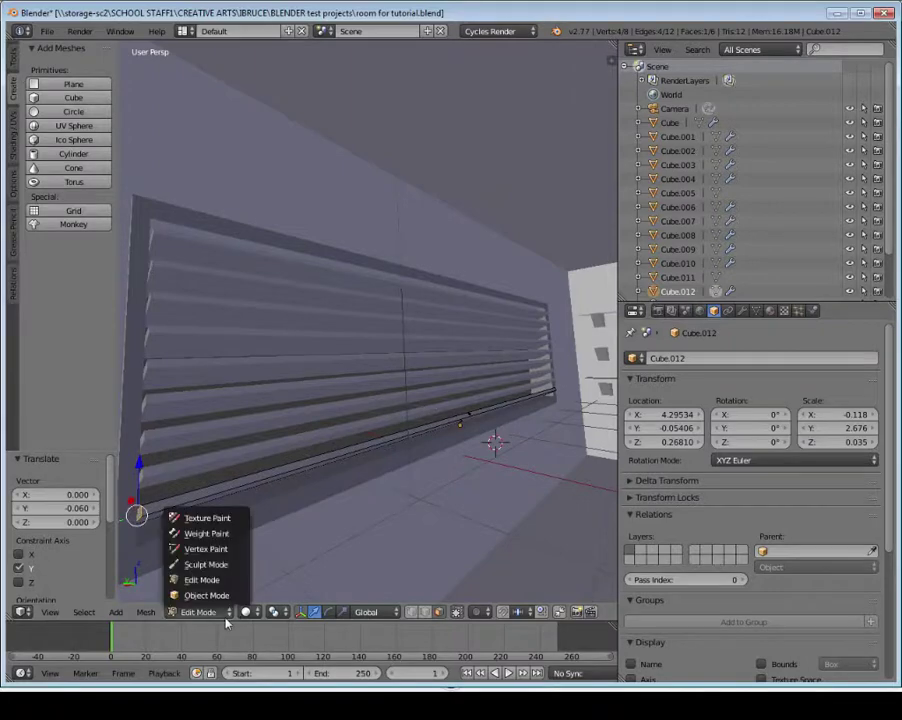
left_click(206, 592)
mouse_move(340, 440)
middle_mouse_down()
mouse_move(358, 436)
mouse_move(302, 445)
mouse_move(336, 463)
middle_mouse_up()
scroll(302, 445, "down", 3)
scroll(336, 463, "up", 3)
scroll(336, 463, "down", 3)
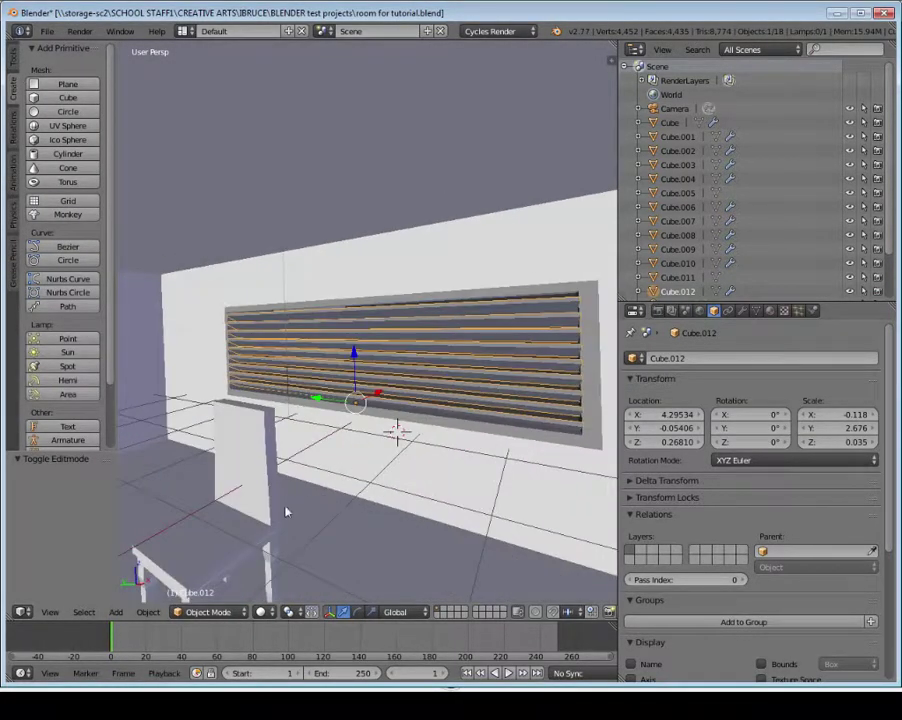
Preview the blinds with Rendered viewport shading and open the World settings
left_click(263, 612)
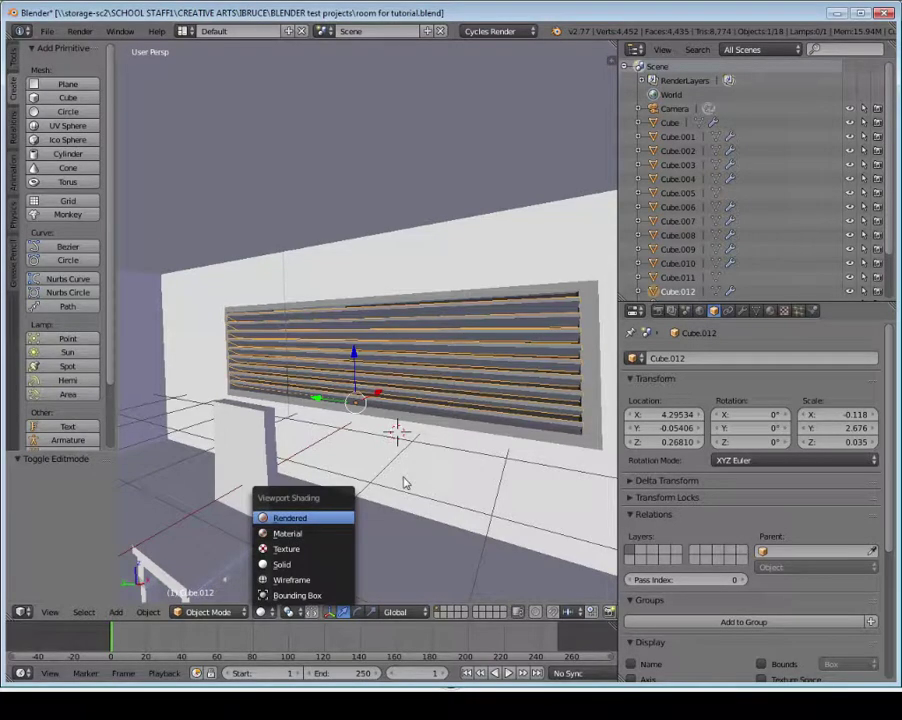
key("Return")
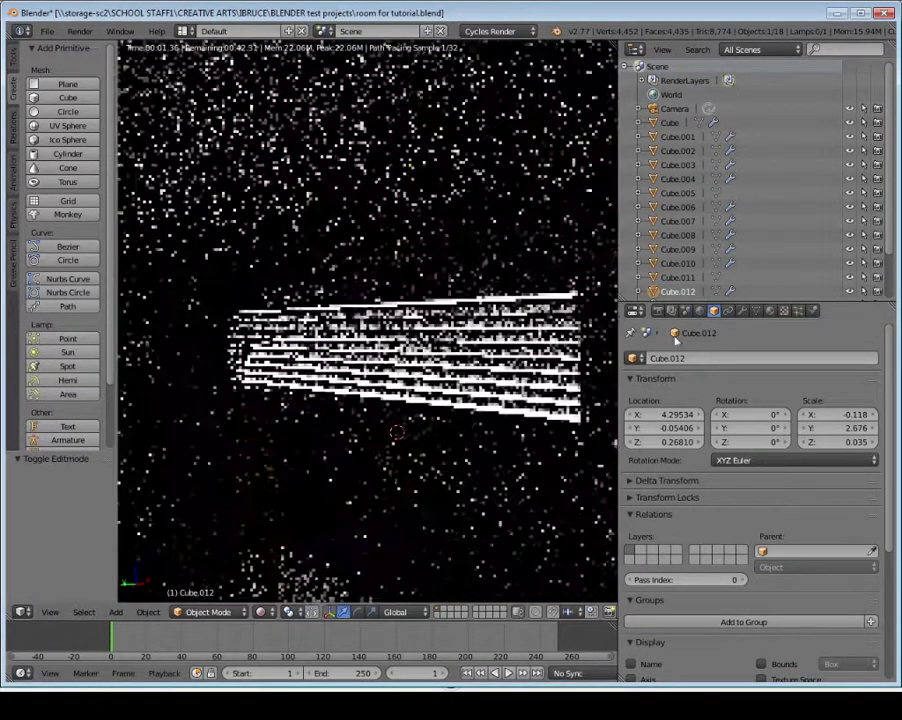
left_click(699, 310)
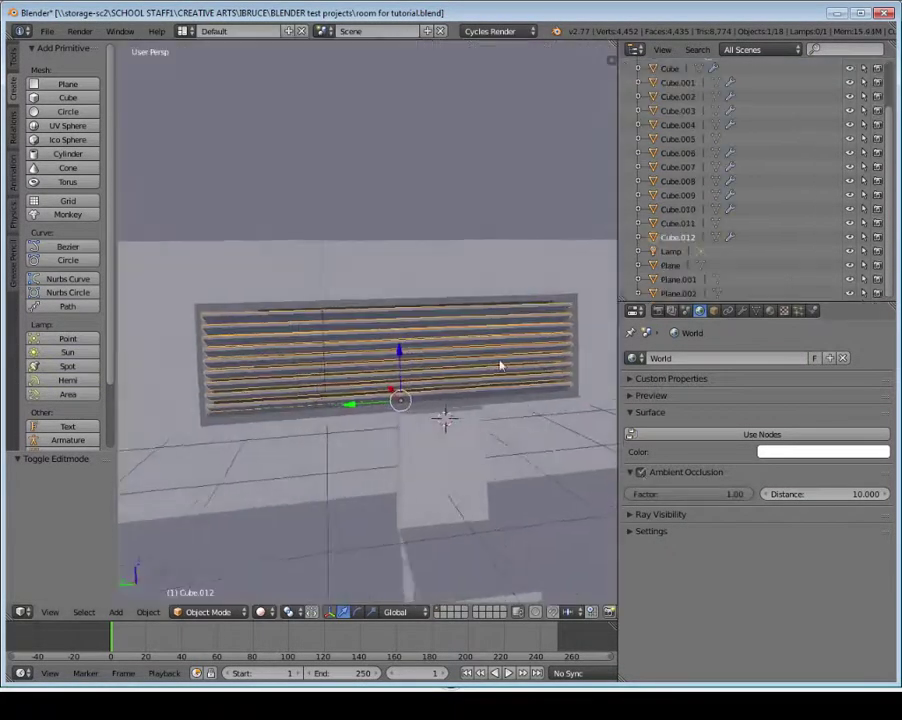
mouse_move(501, 364)
middle_mouse_down()
mouse_move(453, 354)
mouse_move(535, 348)
mouse_move(563, 361)
mouse_move(493, 368)
mouse_move(477, 390)
mouse_move(470, 342)
mouse_move(372, 352)
mouse_move(346, 366)
mouse_move(346, 410)
mouse_move(346, 362)
mouse_move(462, 362)
mouse_move(495, 366)
mouse_move(479, 380)
mouse_move(497, 374)
mouse_move(483, 364)
mouse_move(479, 374)
middle_mouse_up()
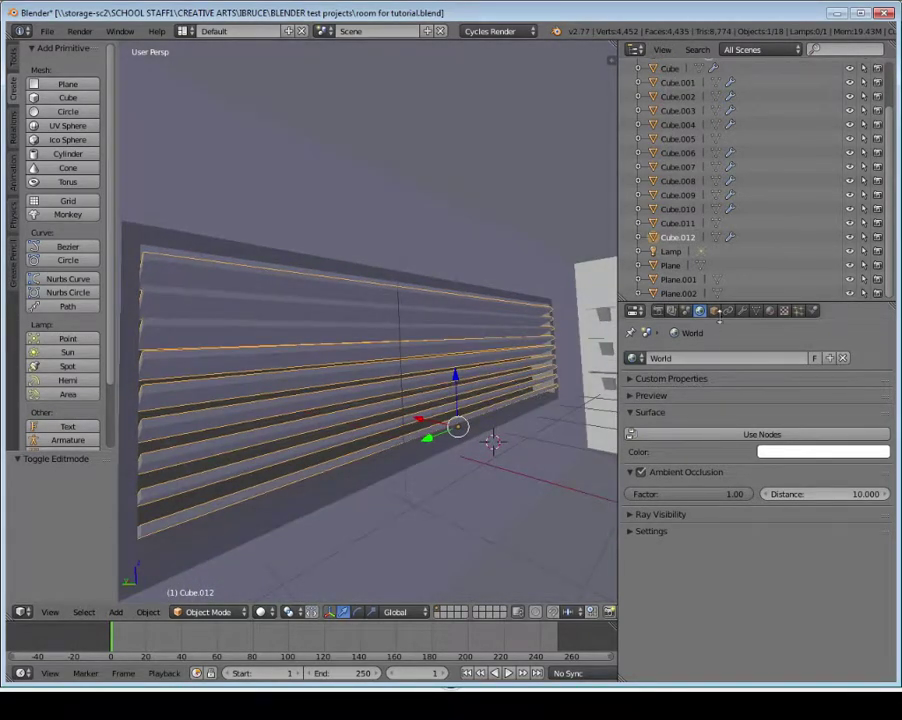
Set the slat object's Y rotation to 180° and raise the blinds about 1.314 along Z into the window frame
left_click(714, 311)
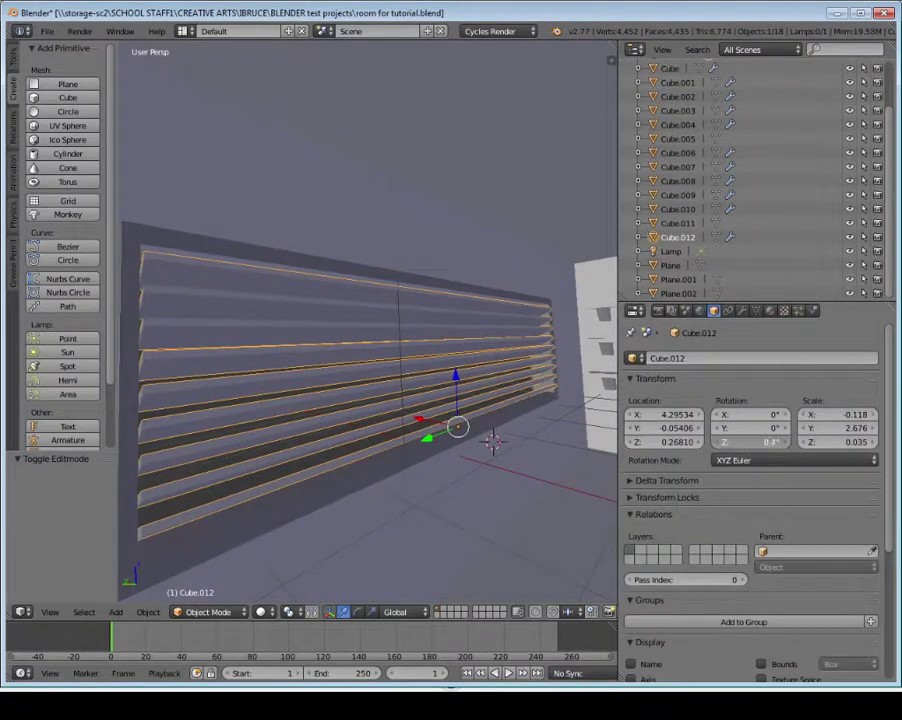
left_click(740, 441)
key("Return")
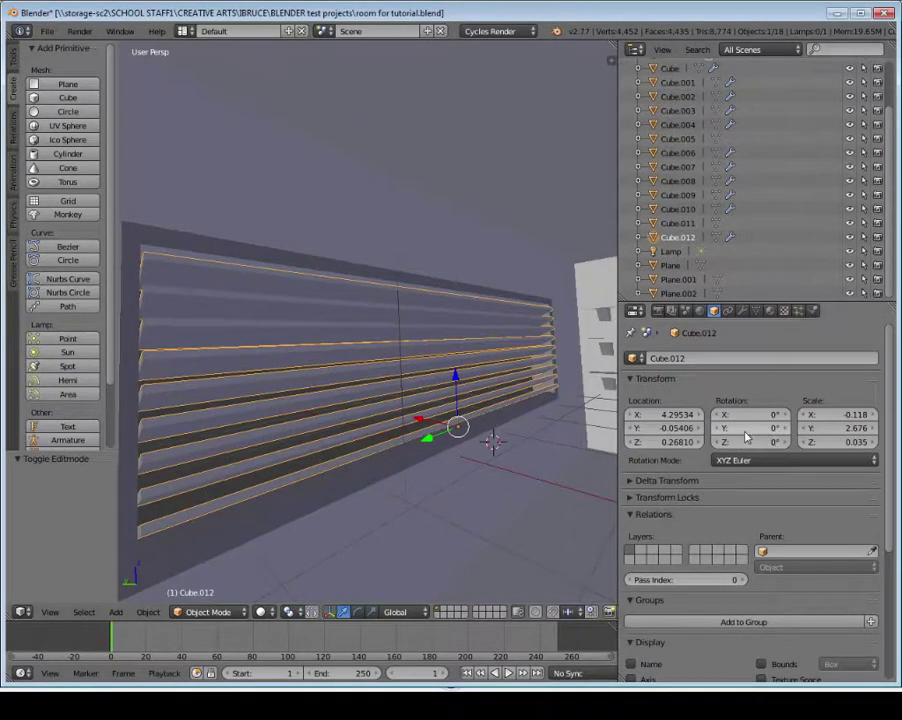
left_click_drag(741, 430, 763, 430)
left_click(751, 427)
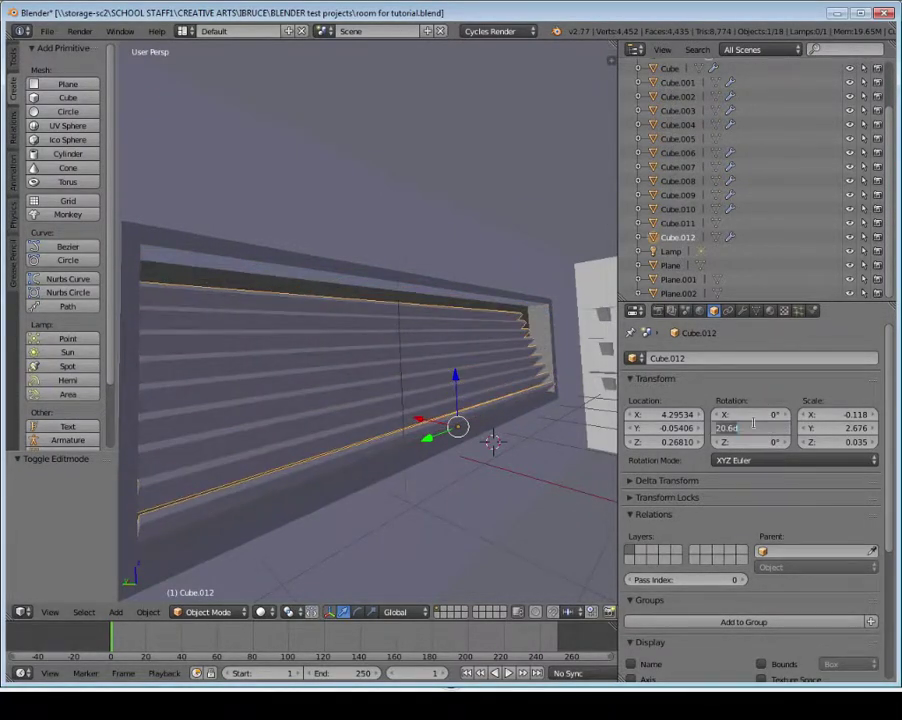
key("Return")
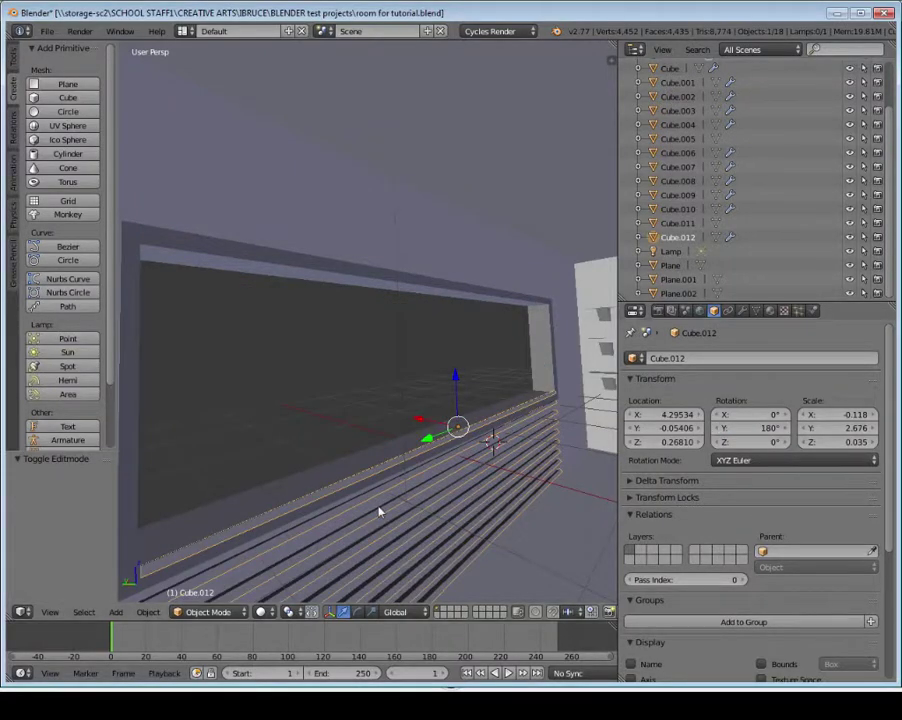
middle_click_drag(379, 508, 454, 358)
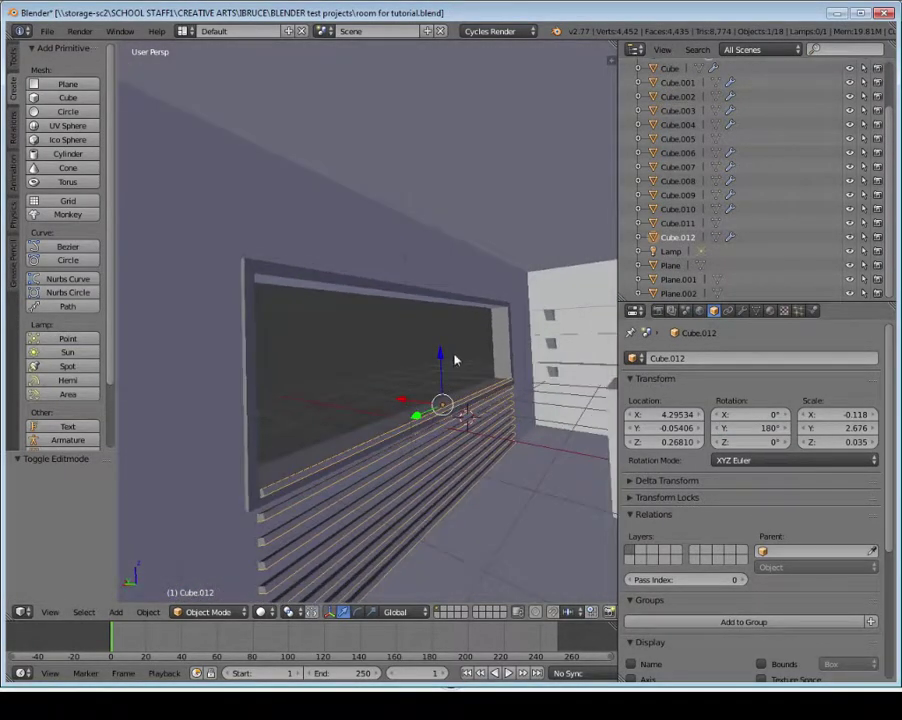
left_click_drag(440, 358, 441, 260)
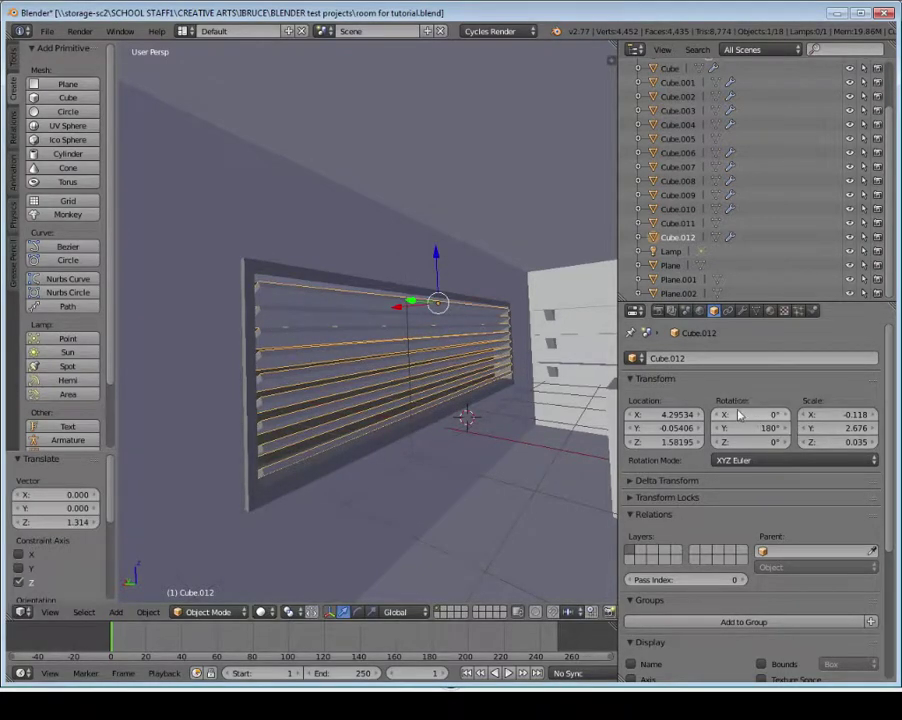
Set the slat object's Z rotation to 180° to reverse the tilt of the blinds
left_click_drag(738, 414, 753, 418)
key("ctrl+z")
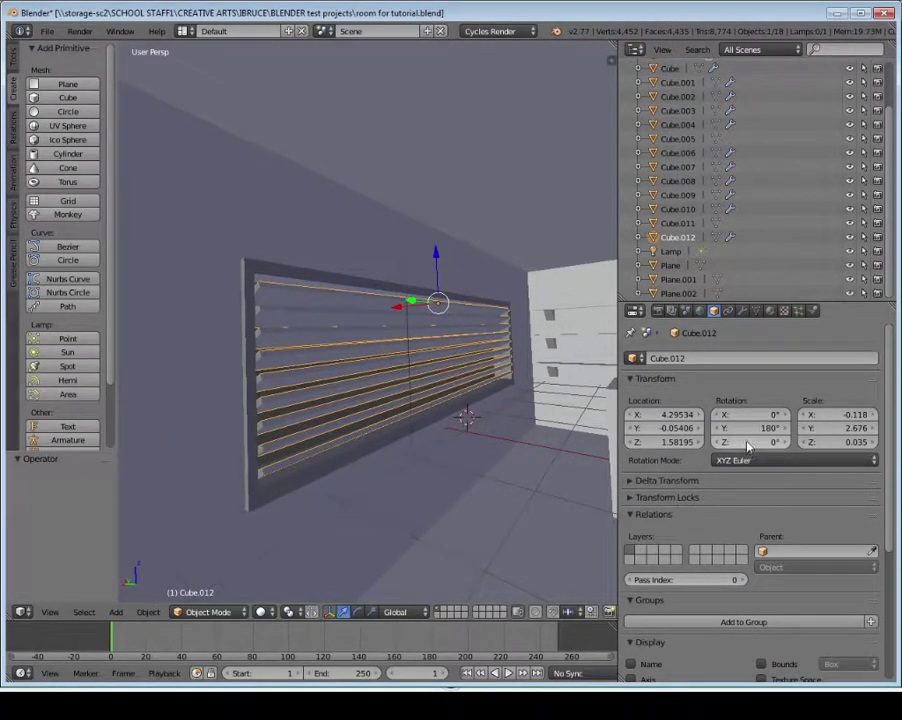
left_click(747, 442)
type("180")
key("Return")
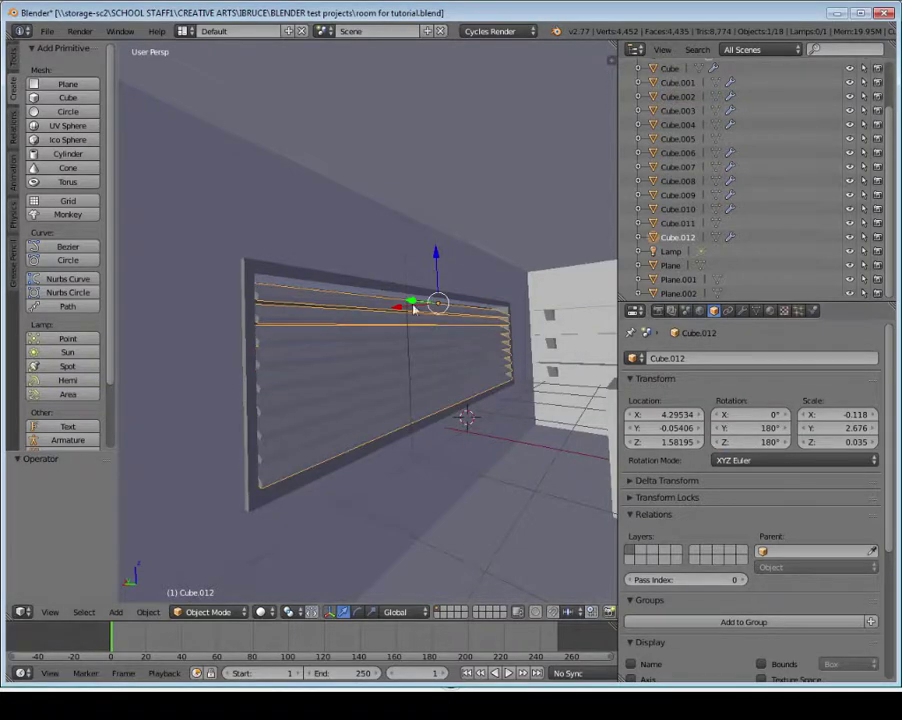
middle_click_drag(445, 311, 356, 289)
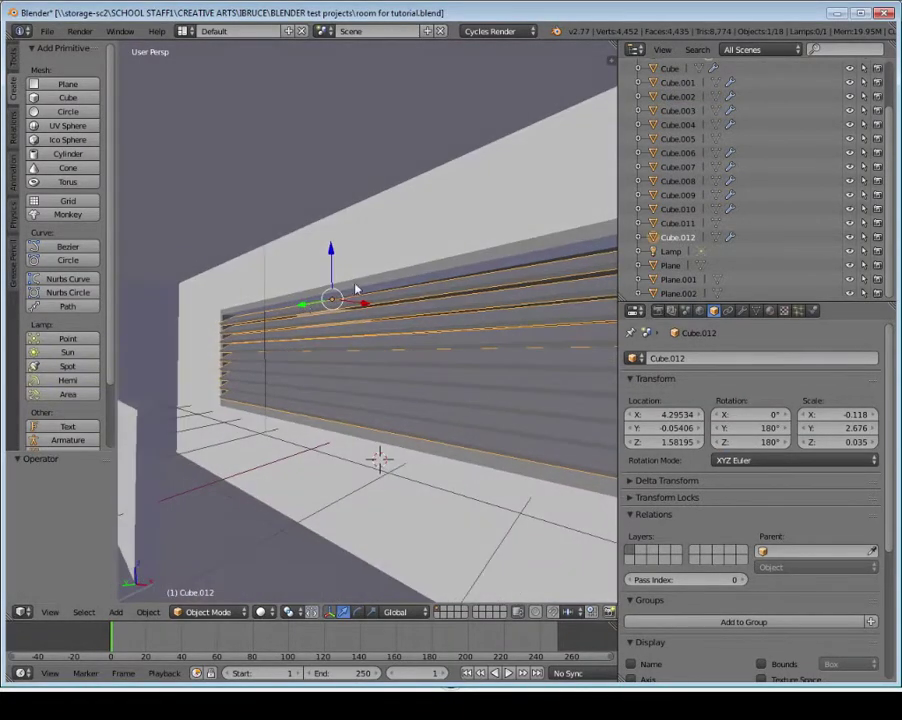
middle_click_drag(316, 338, 307, 402)
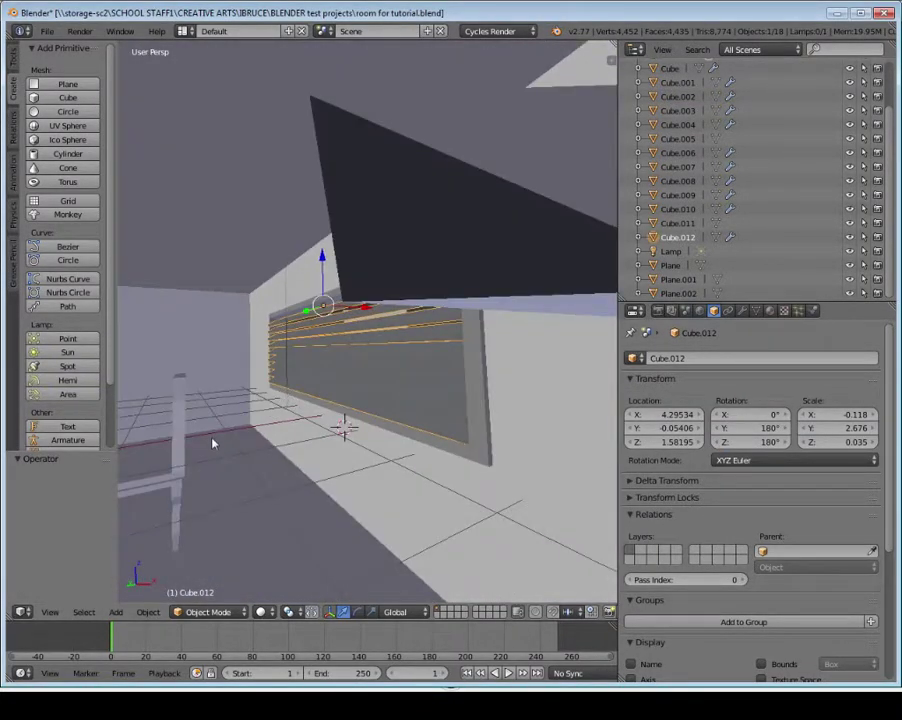
Select the old plane standing outside the window and delete it
middle_click_drag(213, 444, 306, 376)
right_click(272, 377)
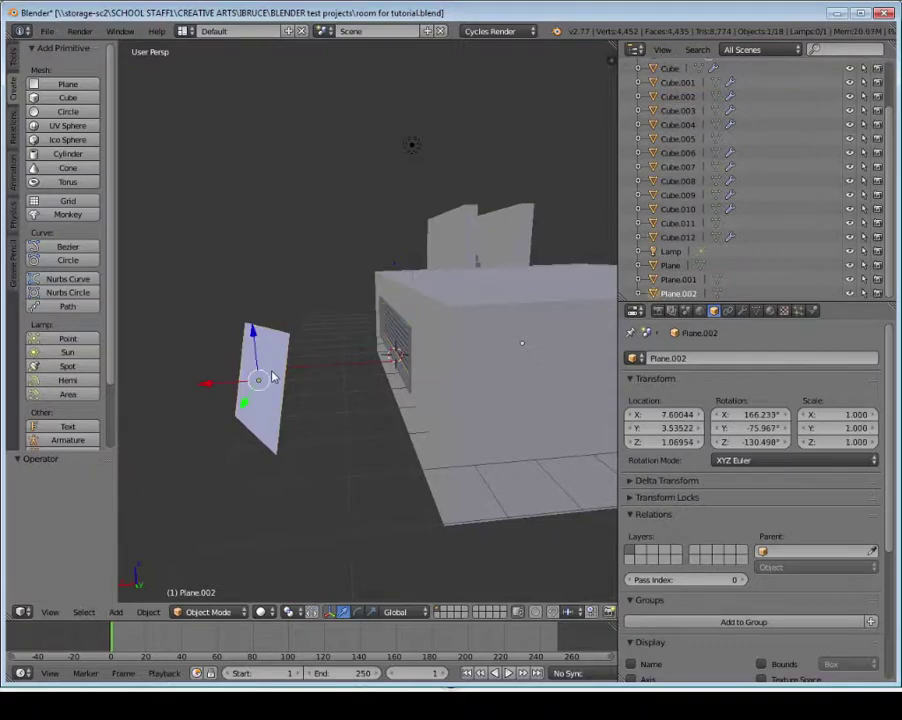
left_click(14, 58)
left_click(60, 184)
left_click(62, 188)
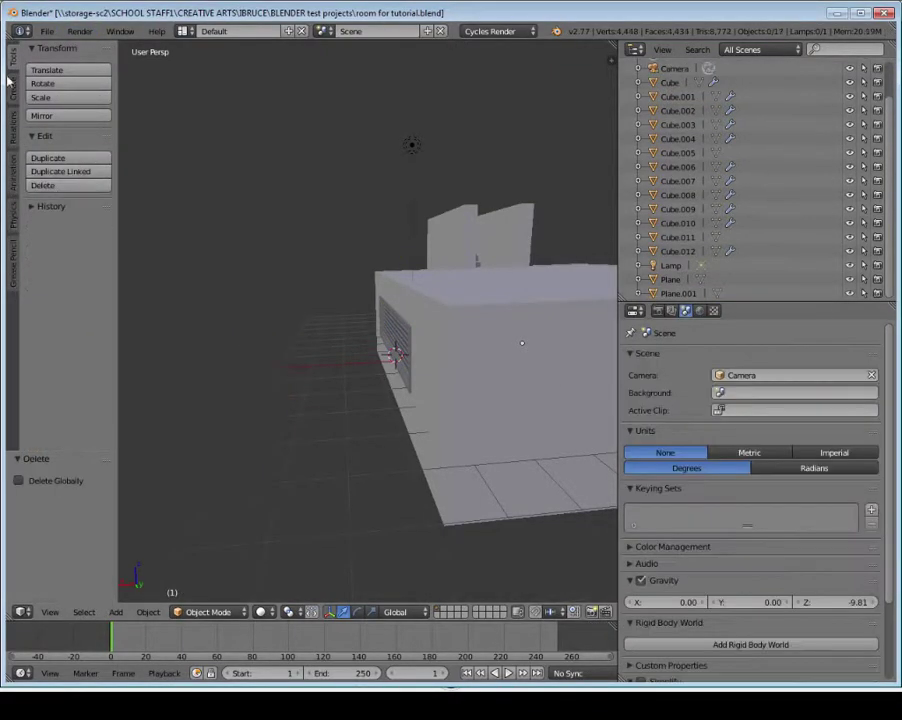
Add a new plane, move it about 5.018 along X outside the window, and scale it up by about 2.446
left_click(13, 88)
left_click(59, 88)
middle_click_drag(224, 252, 282, 317)
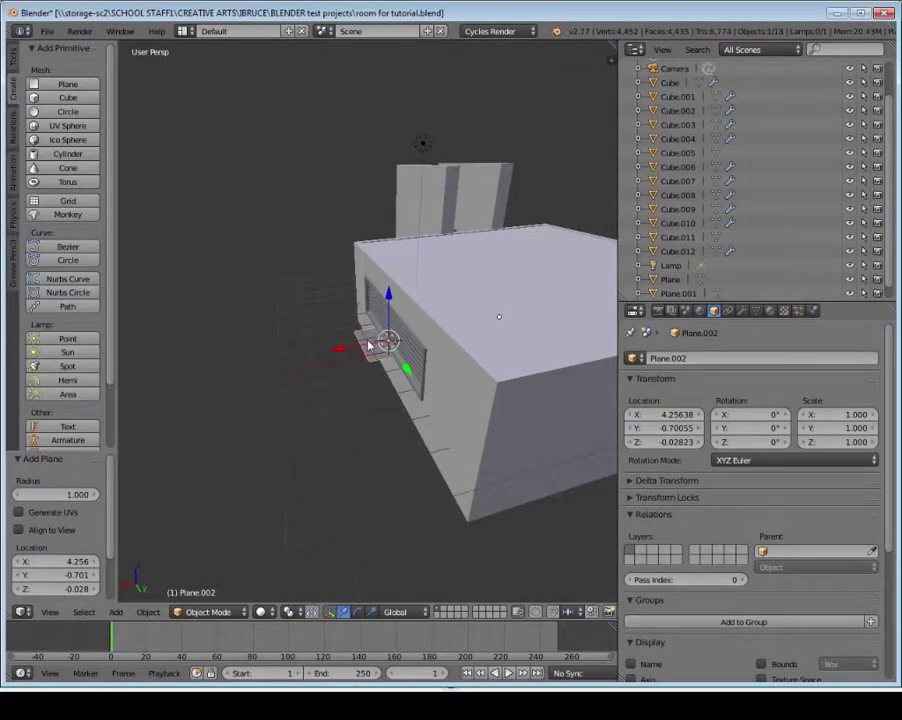
left_click_drag(367, 345, 225, 368)
left_click(272, 396)
key("s")
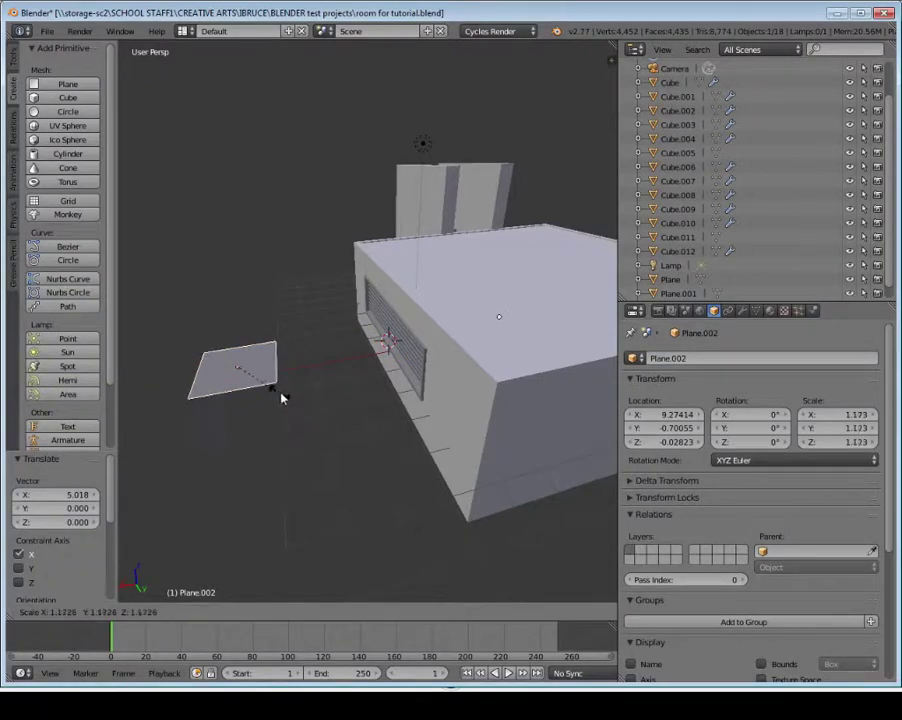
left_click(322, 408)
middle_click_drag(322, 408, 320, 398)
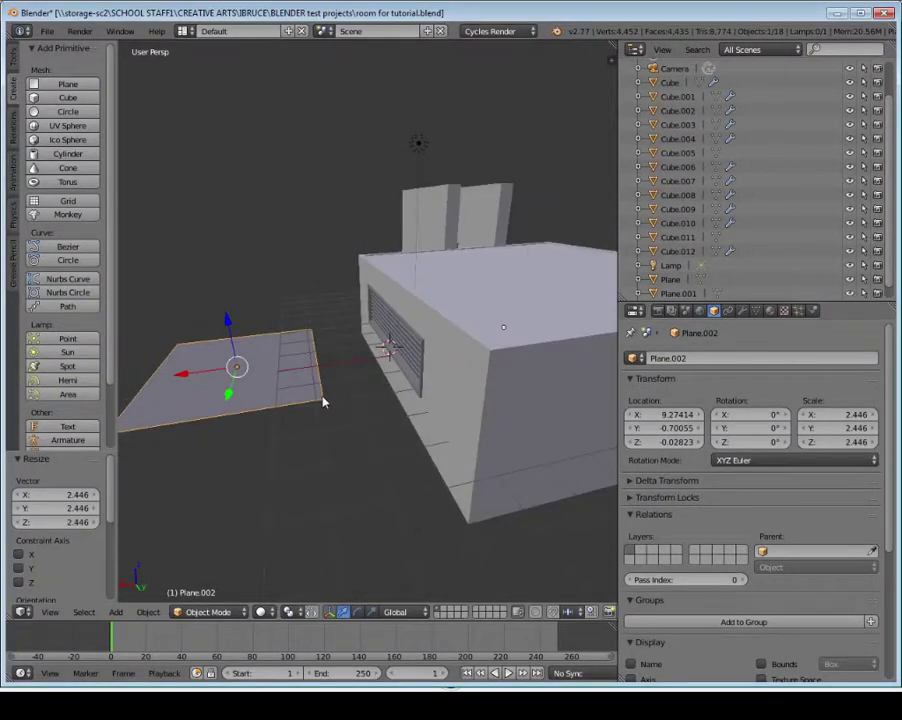
Rotate the new plane about 1.16° around X, -2.37° around Z and -106.34° around Y to stand it upright
key("r")
key("x")
left_click(318, 397)
key("r")
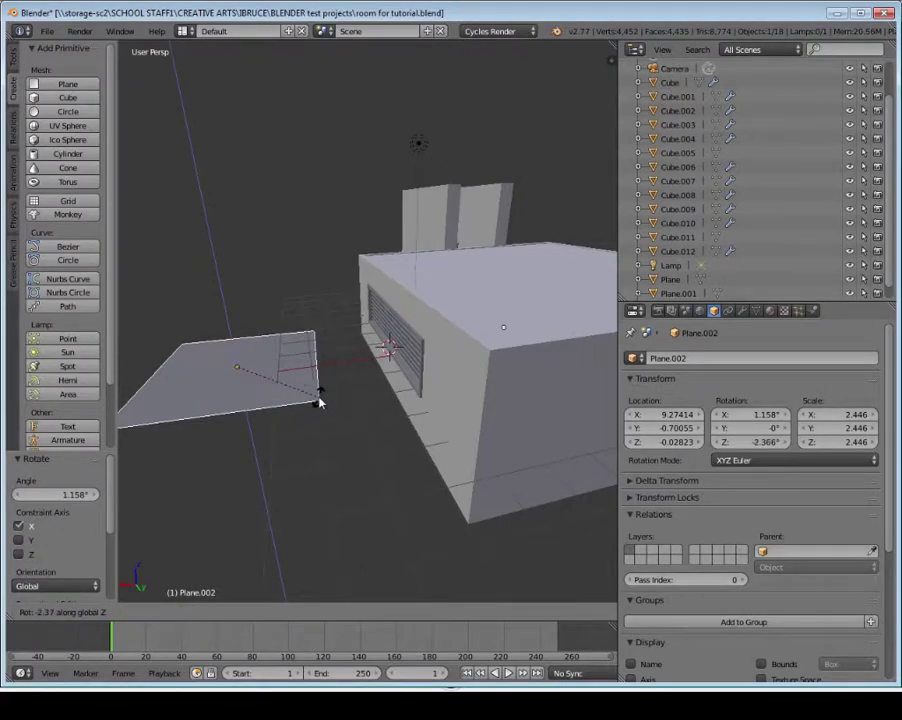
left_click(316, 398)
key("r")
key("y")
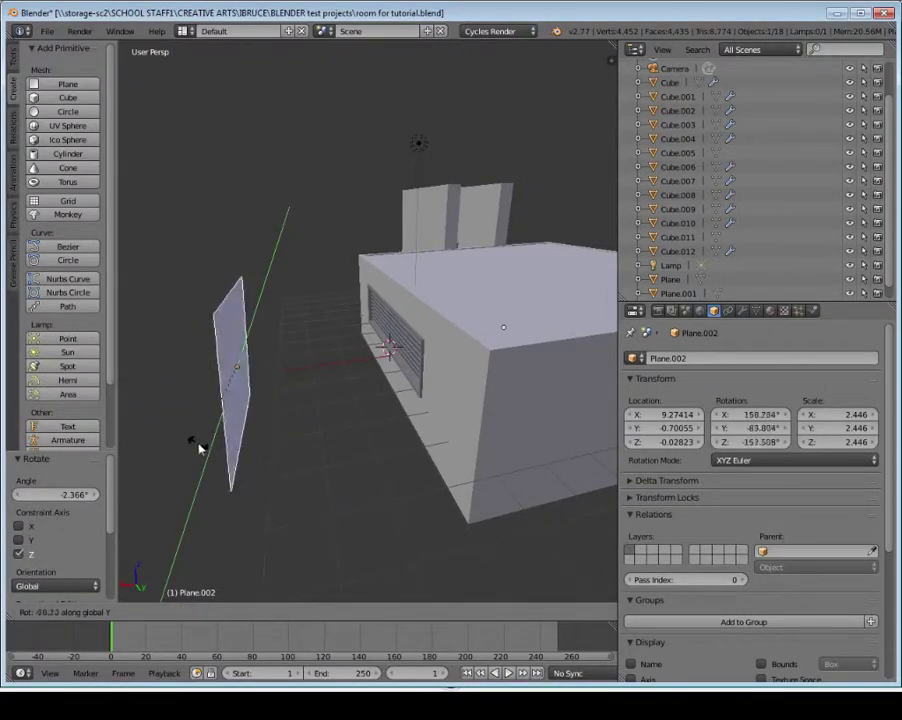
left_click(180, 437)
Move the upright plane about 2.205 up along Z and about 6.355 along Y
key("g")
key("z")
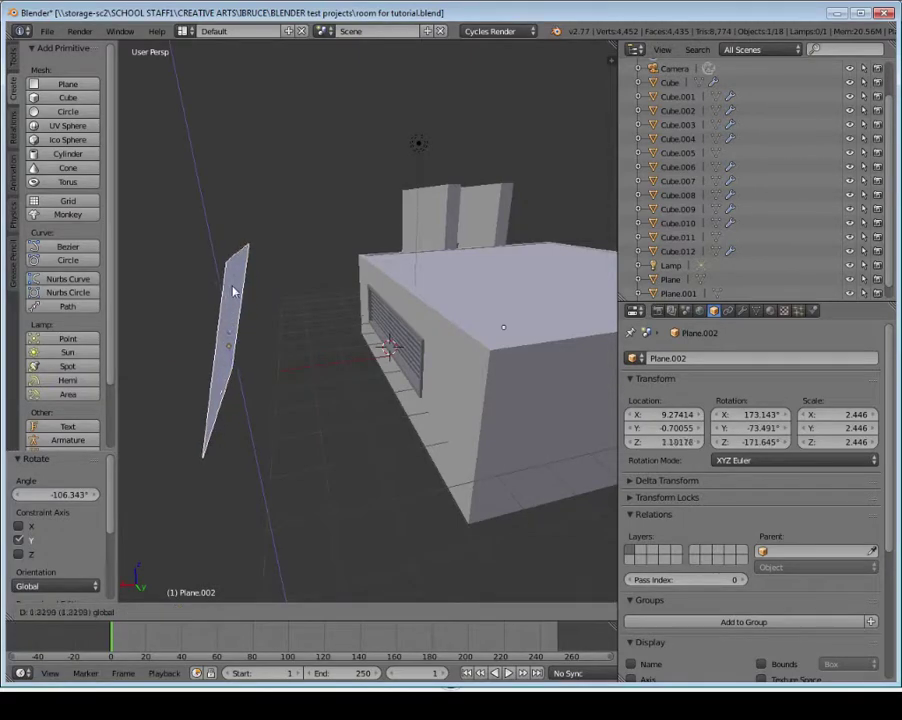
left_click(240, 285)
middle_click_drag(248, 278, 348, 283)
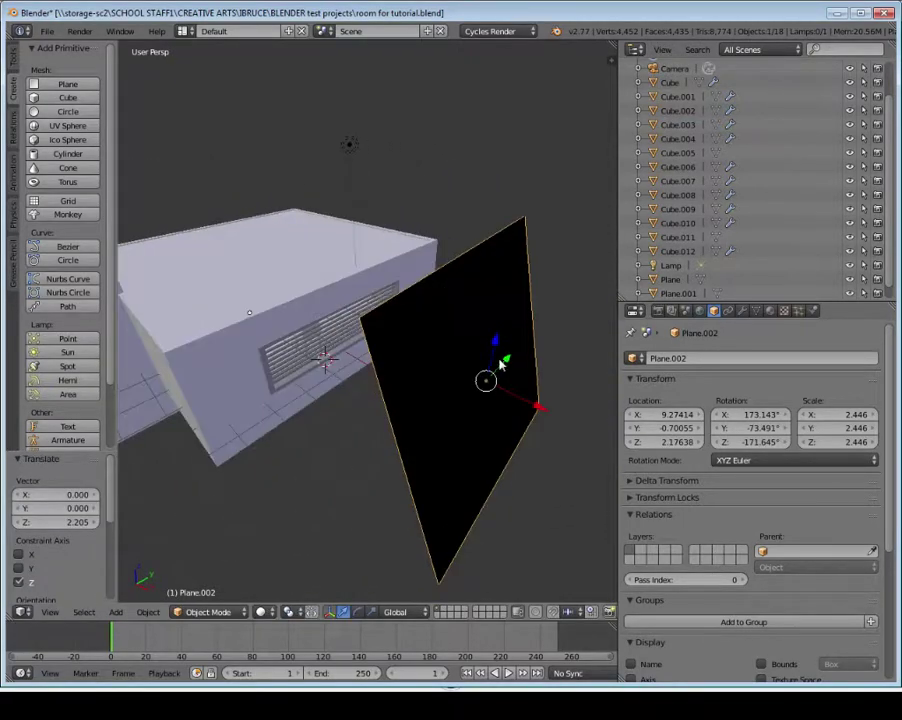
left_click_drag(502, 361, 131, 268)
middle_click_drag(301, 279, 469, 296)
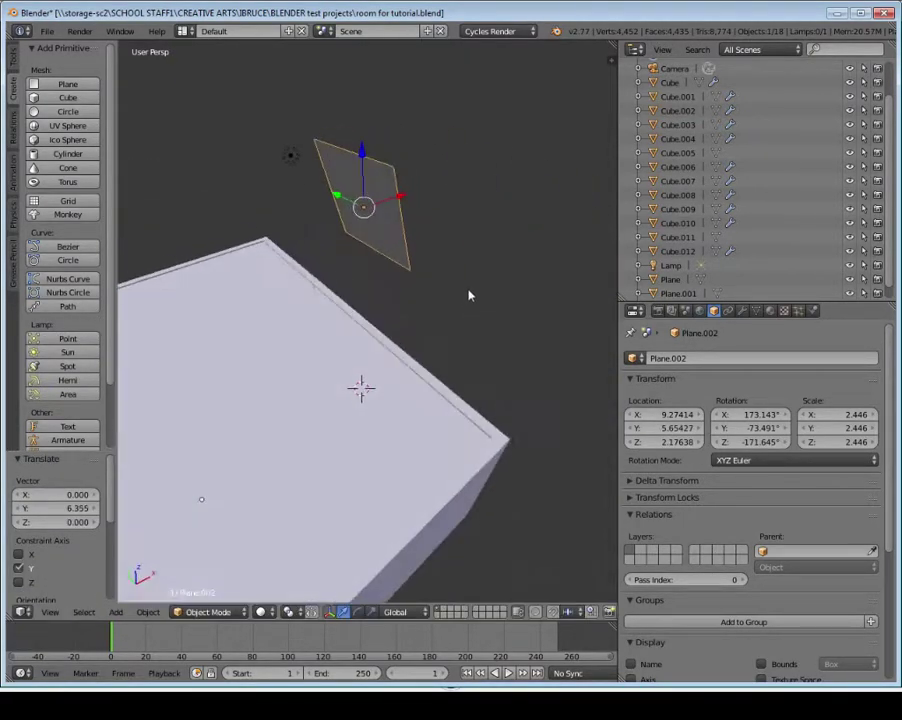
Rotate the plane about 39.5° around Z so it faces the window at an angle
key("r")
key("x")
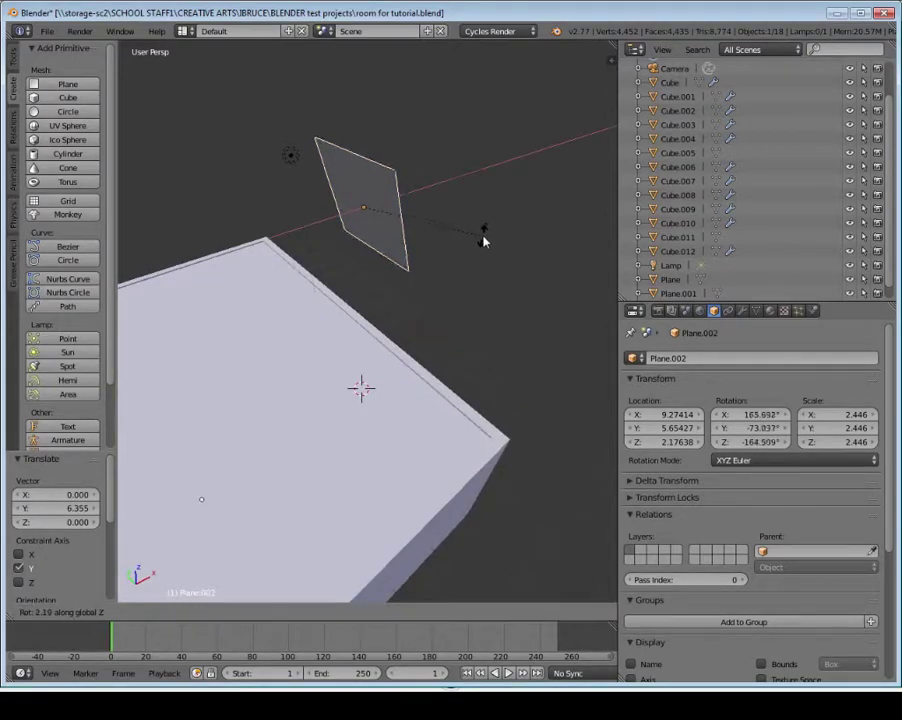
key("z")
left_click(575, 107)
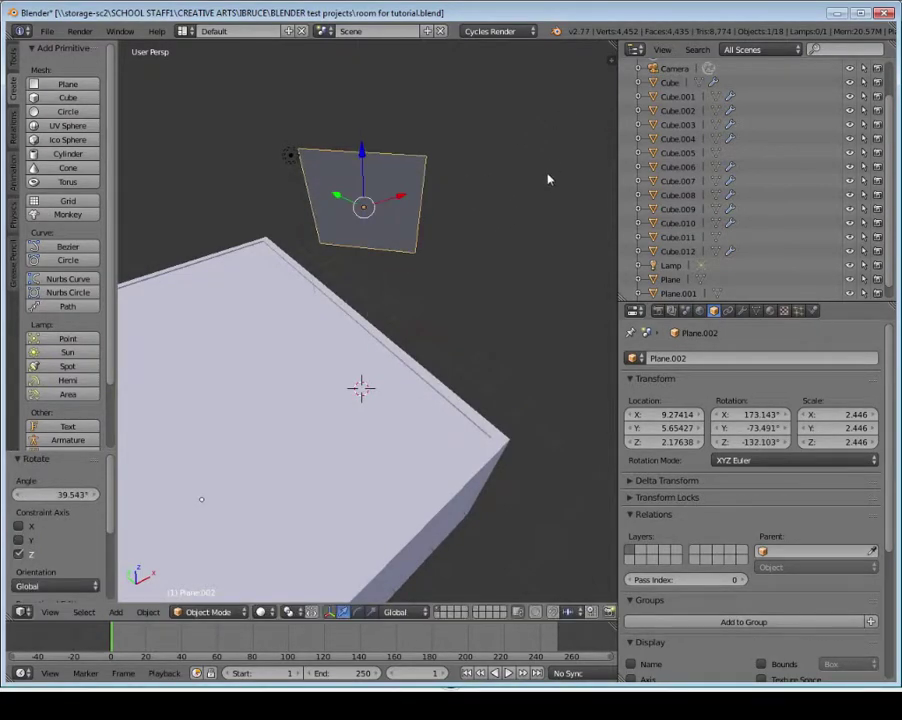
middle_click_drag(548, 177, 487, 318)
middle_click_drag(500, 267, 503, 291)
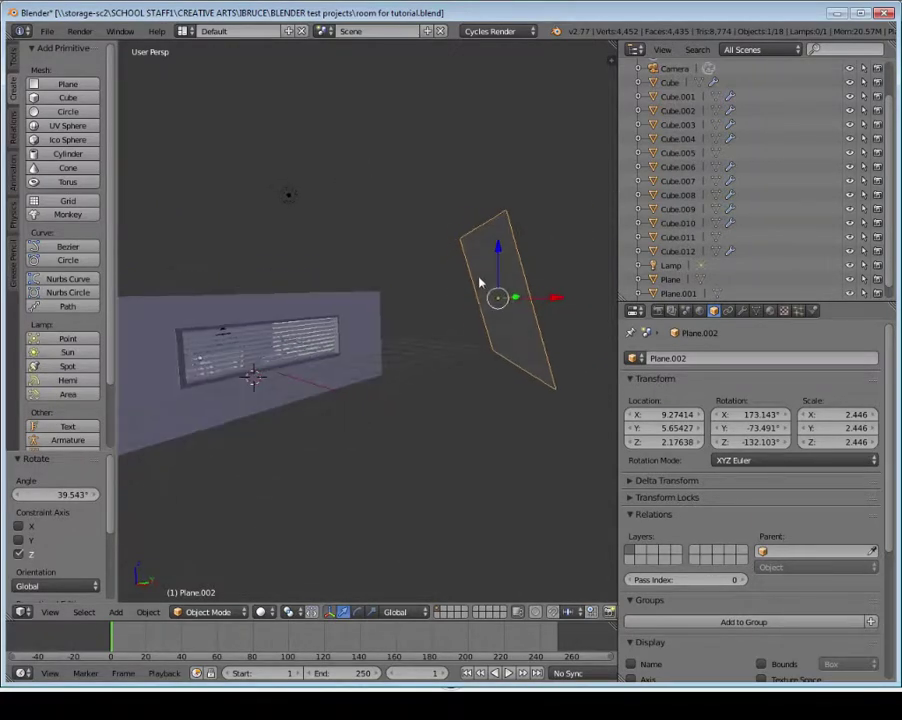
Give the plane a new material with an Emission surface at strength 8.300 and show the material preview
left_click(769, 311)
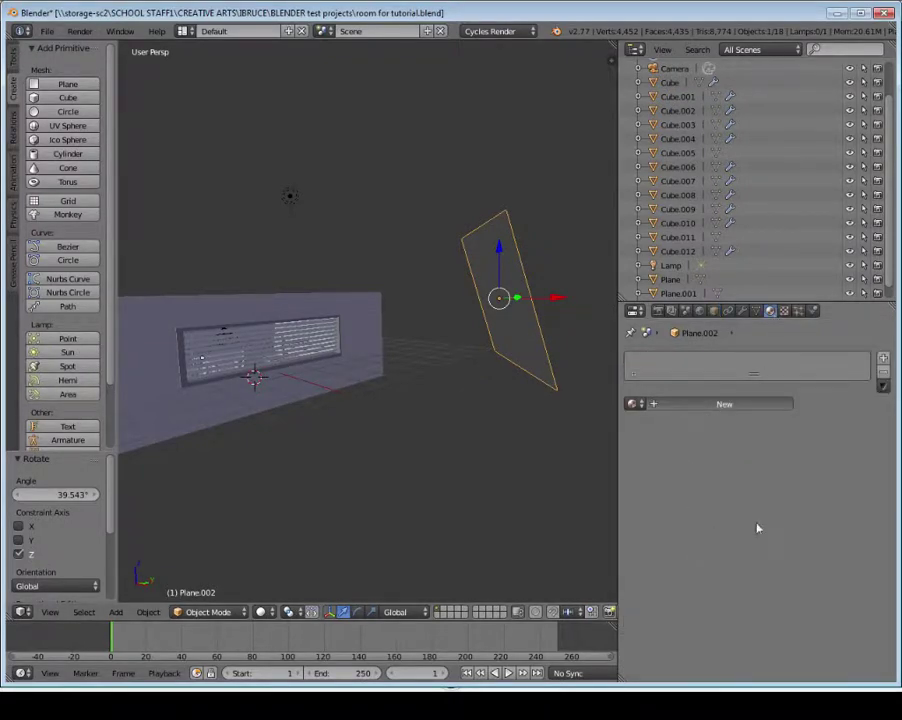
left_click(724, 404)
left_click(722, 481)
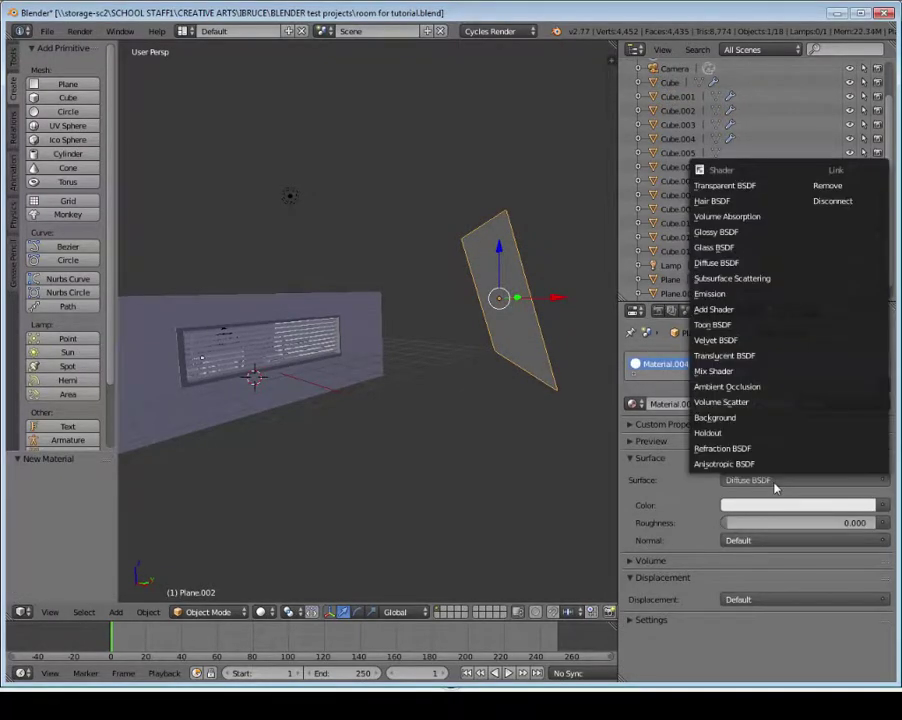
left_click(735, 294)
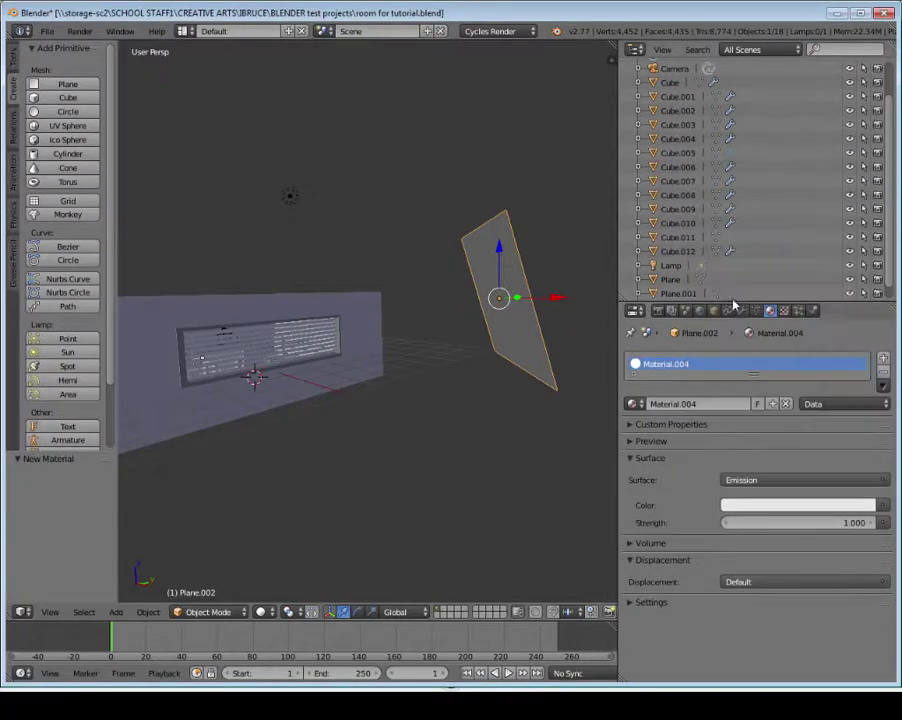
left_click_drag(781, 525, 854, 525)
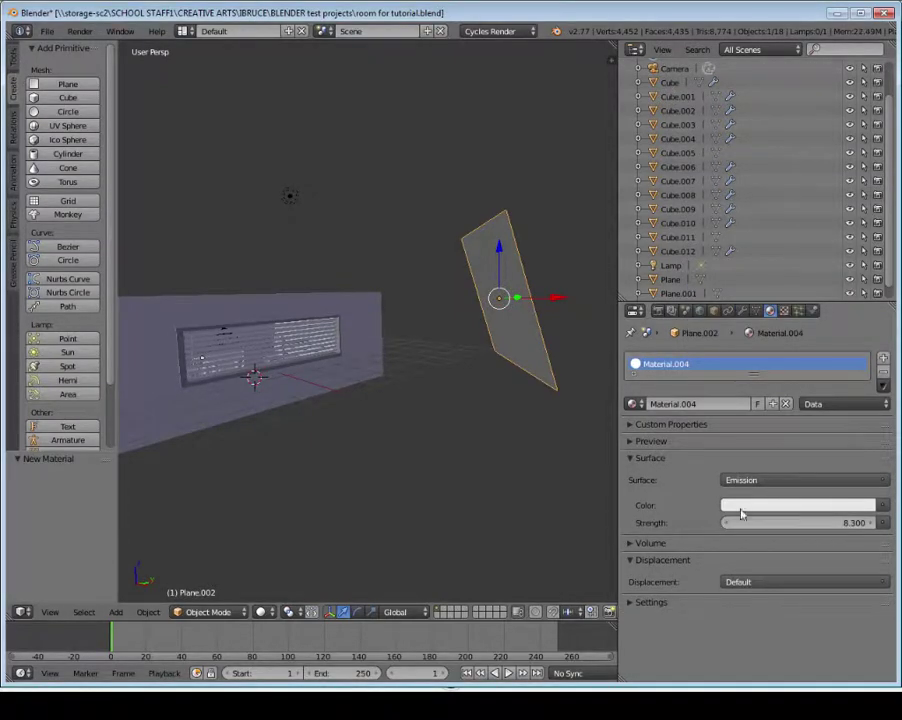
left_click(668, 442)
Preview the window lighting from inside the room with Rendered viewport shading
middle_click_drag(396, 422, 344, 394)
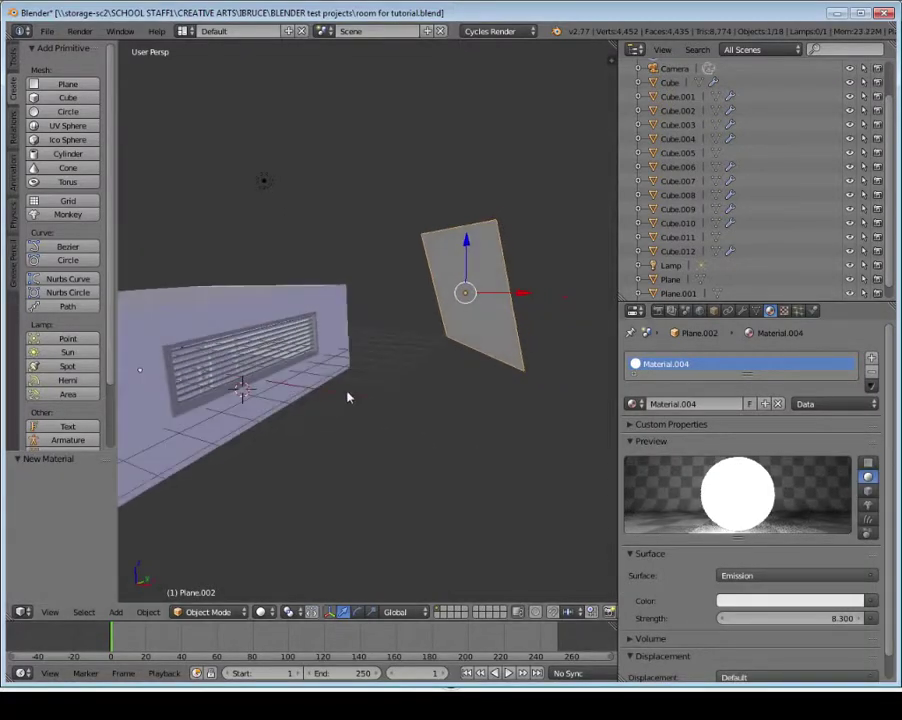
left_click(261, 611)
left_click(290, 515)
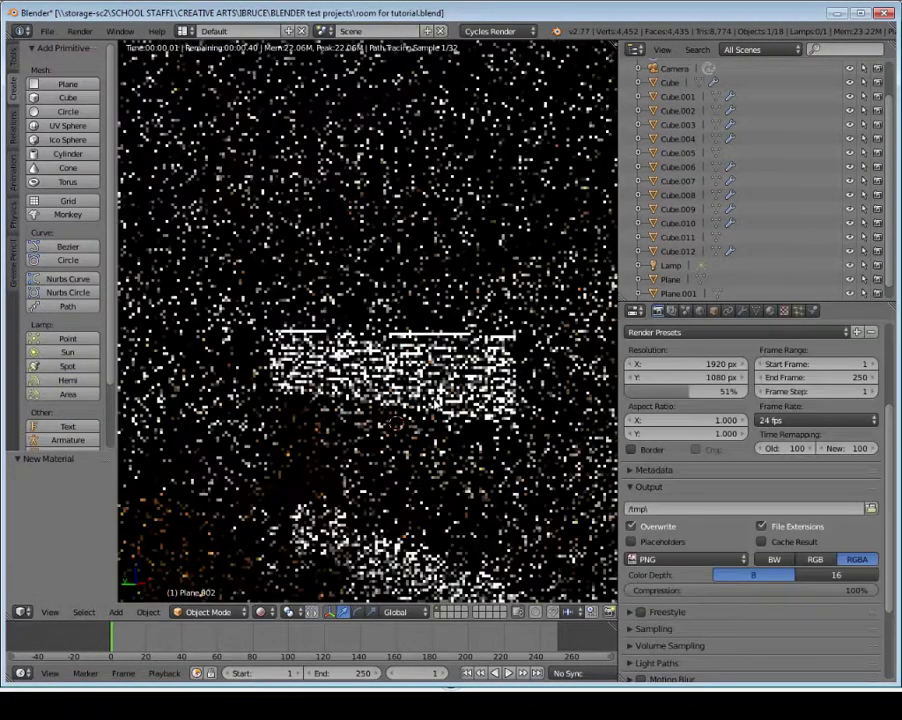
Bring the room interior with table and window into view and preview it in Rendered viewport shading
scroll(466, 233, "down", 2)
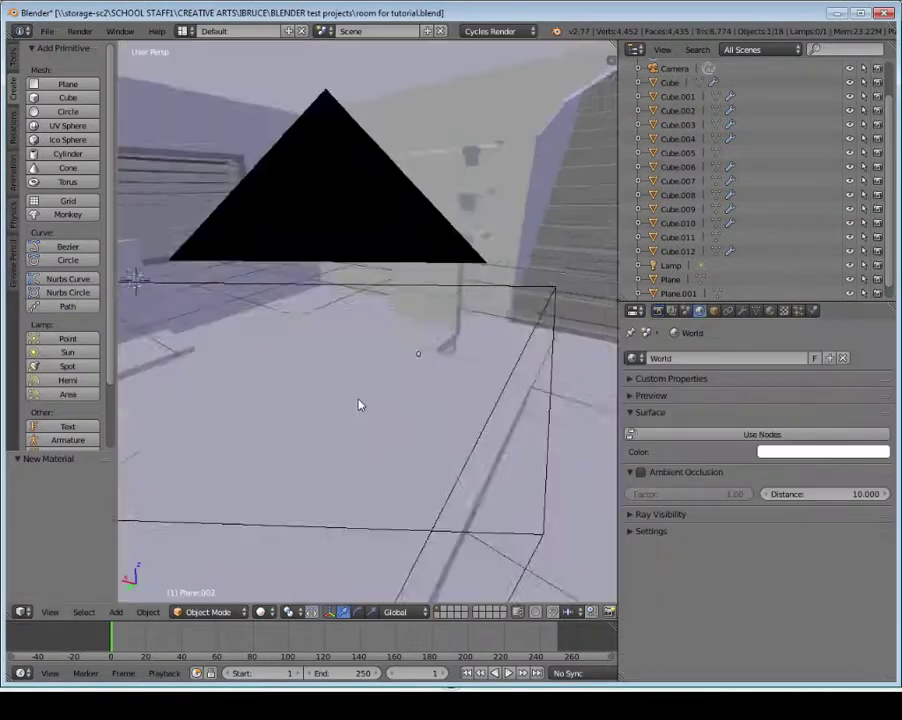
scroll(360, 405, "down", 5)
scroll(356, 402, "up", 5)
scroll(364, 398, "down", 5)
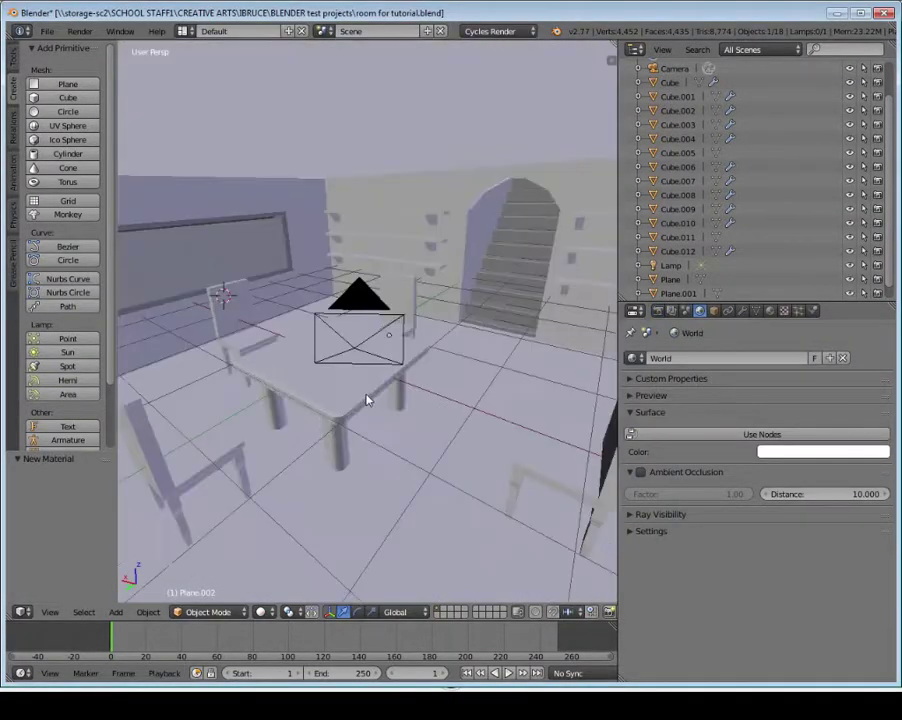
left_click(261, 612)
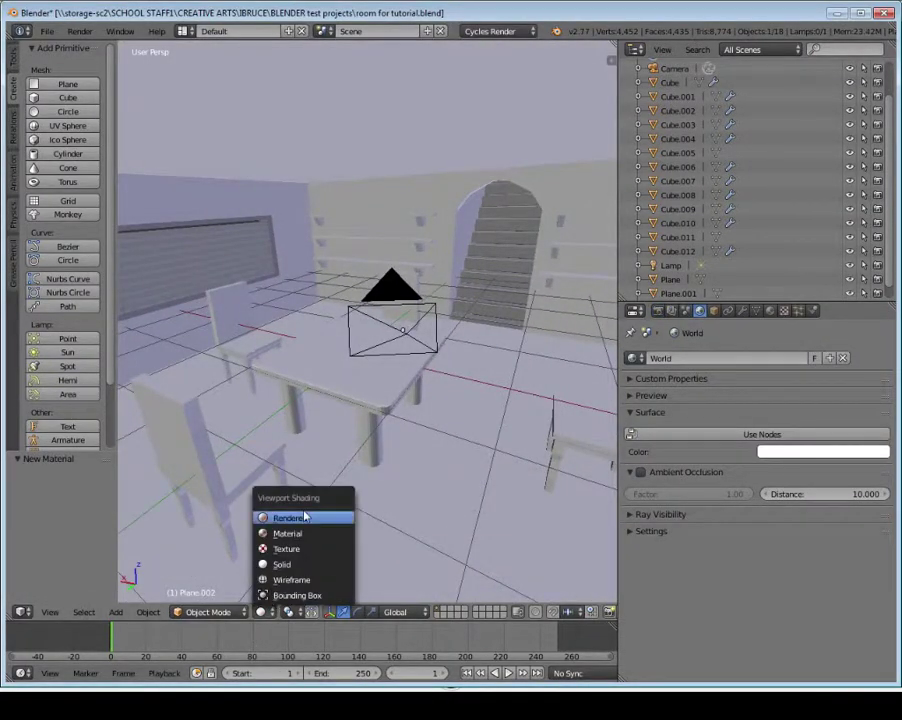
left_click(302, 516)
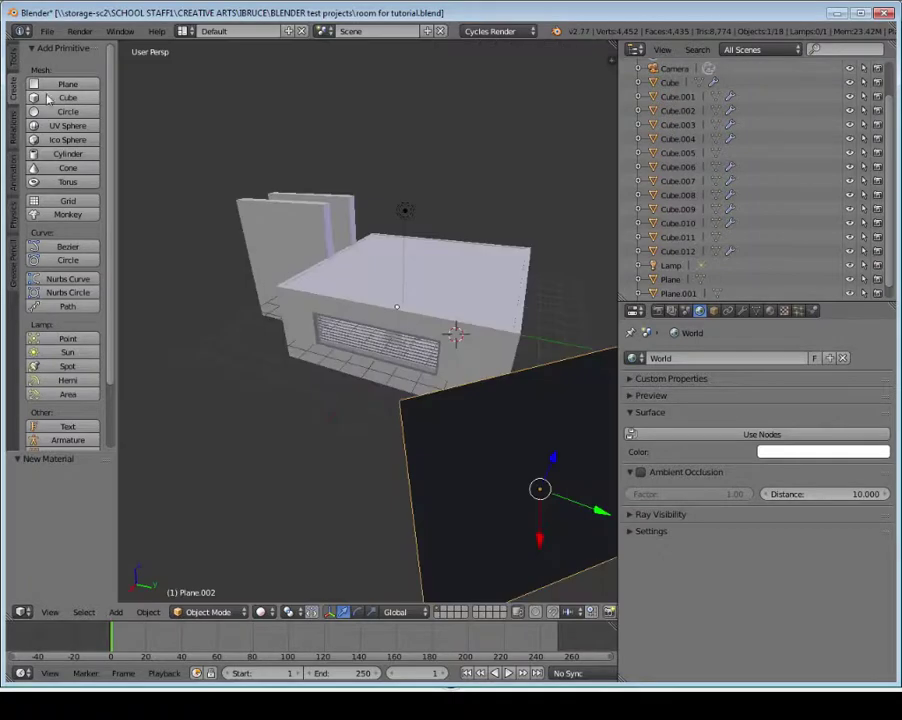
Add a plane and move it outside the window to about X 8.12, Y -0.16
left_click(67, 84)
middle_click_drag(392, 352, 400, 375)
left_click_drag(428, 371, 249, 442)
middle_click_drag(249, 442, 336, 425)
left_click_drag(571, 393, 508, 412)
middle_click_drag(478, 427, 535, 412)
Set the new plane's Y rotation to 90° and scale it up to about 5.98
left_click(714, 311)
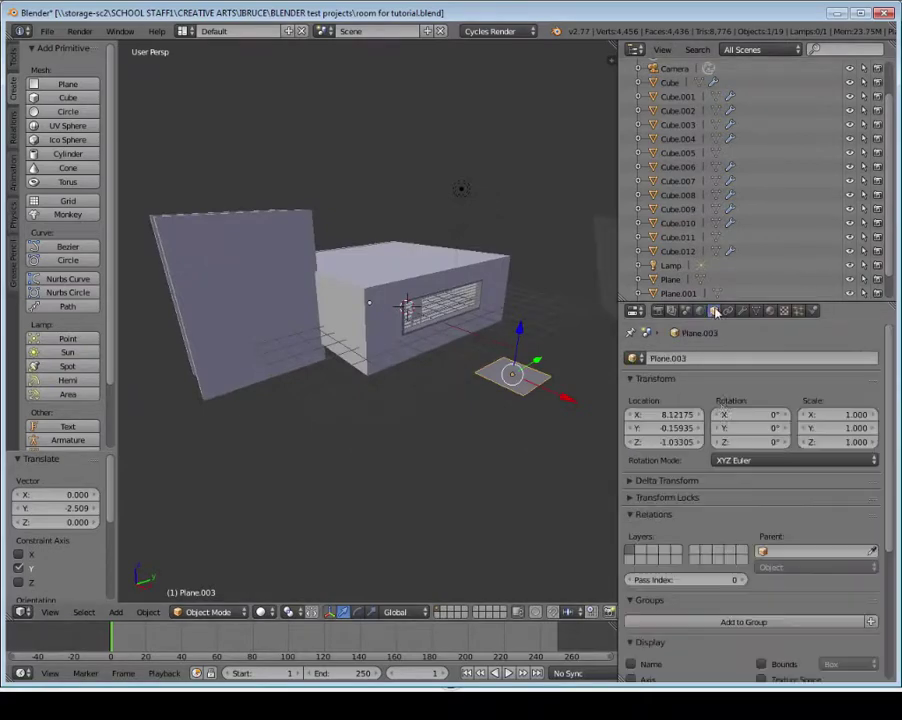
left_click_drag(737, 427, 740, 427)
left_click(736, 427)
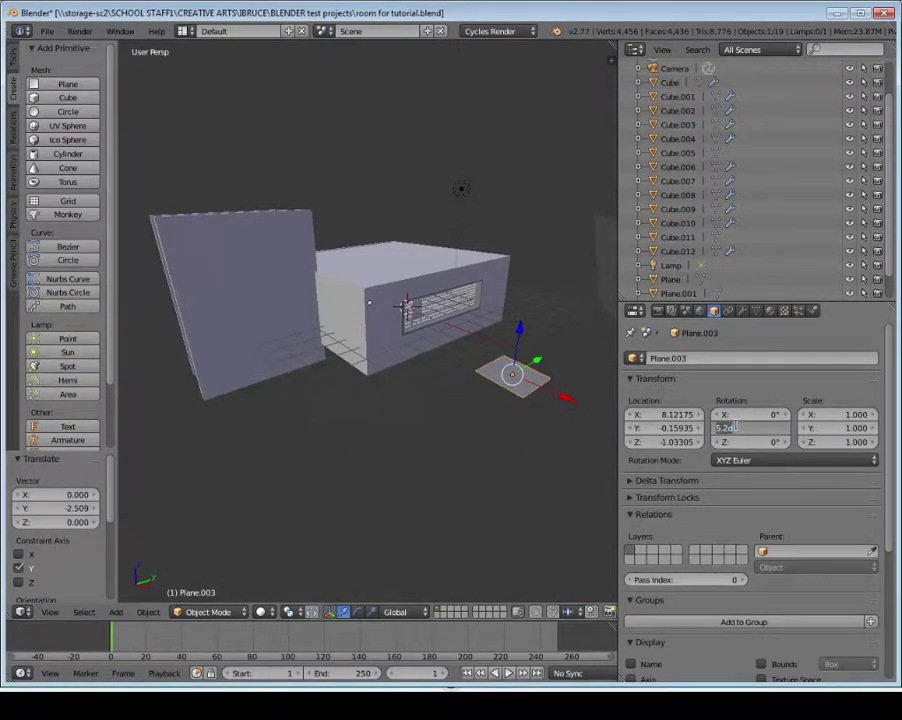
type("90")
key("Return")
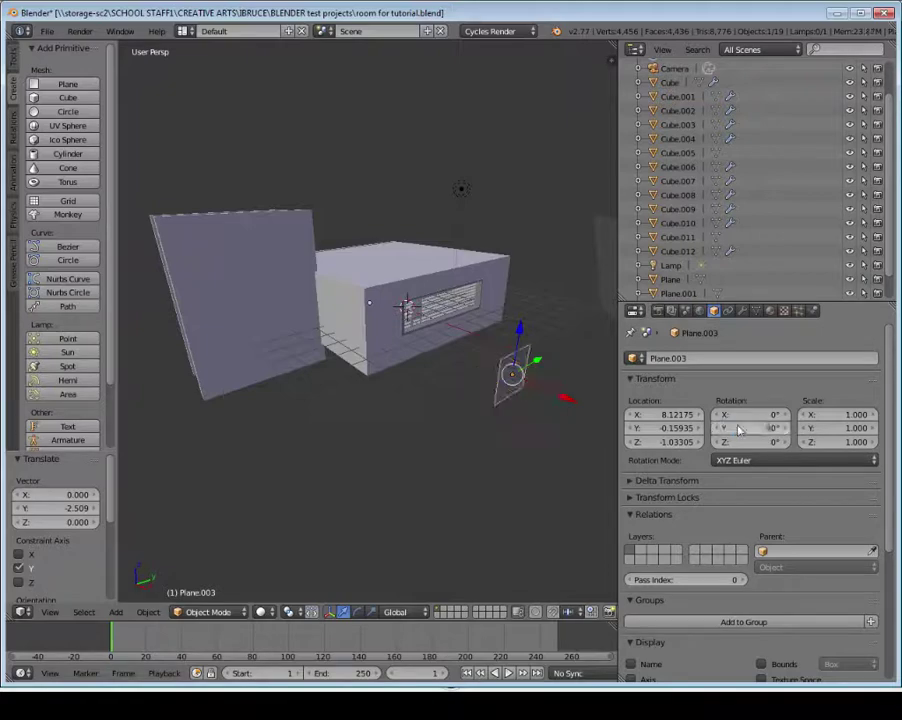
key("s")
left_click(566, 374)
key("s")
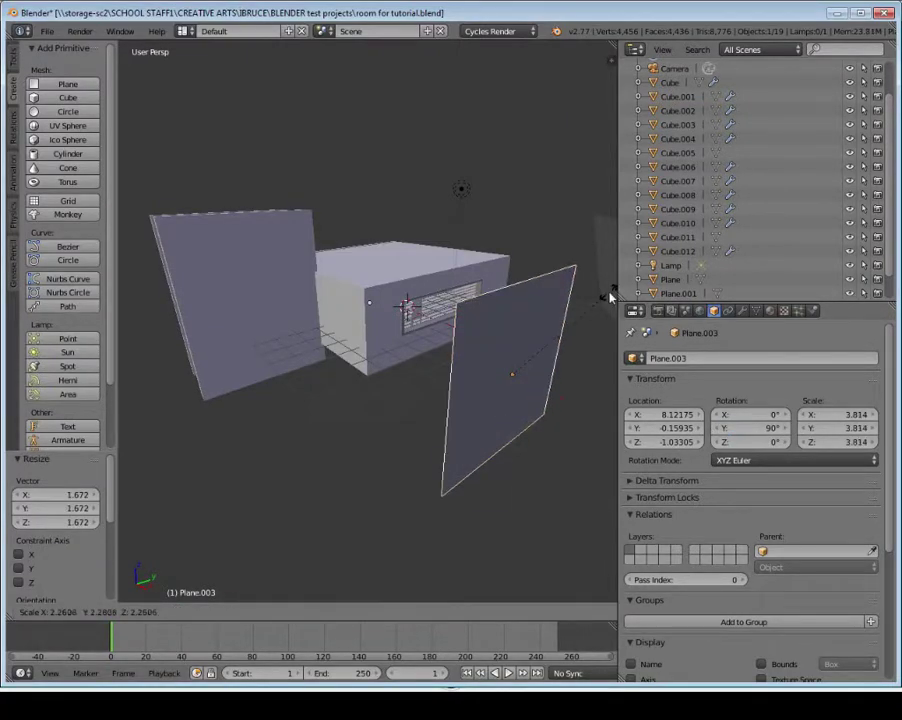
left_click(574, 324)
Move the plane away from the room along X to about 14.55 and enlarge it to a scale of about 10.36
middle_click_drag(574, 324, 566, 374)
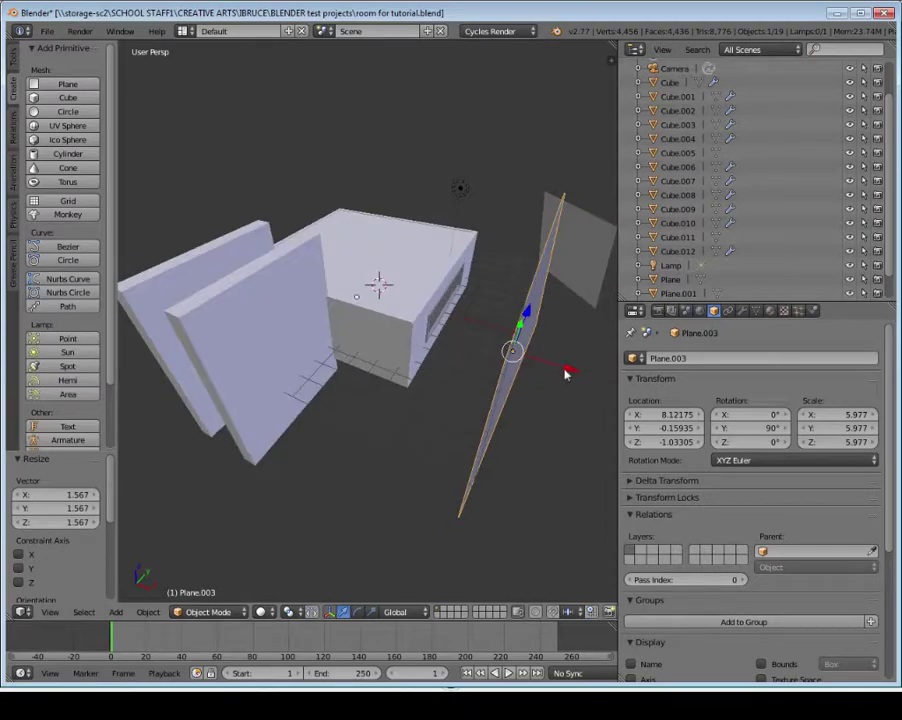
left_click_drag(566, 374, 158, 393)
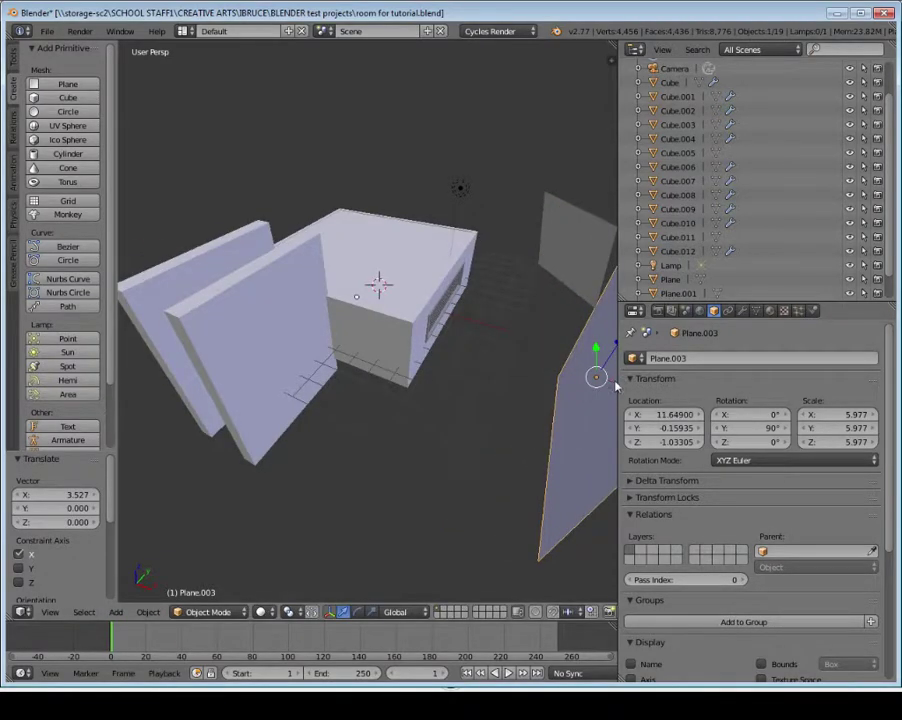
left_click_drag(615, 386, 139, 392)
middle_click_drag(555, 480, 402, 413)
scroll(402, 413, "down", 3)
left_click_drag(423, 397, 446, 422)
key("s")
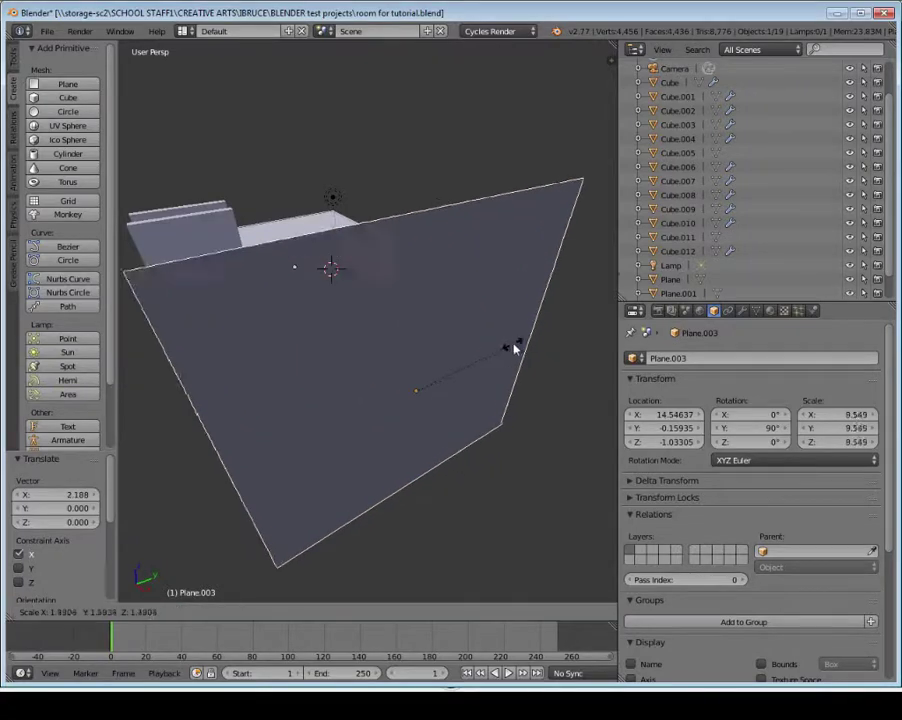
left_click(503, 351)
middle_click_drag(533, 332, 420, 370)
Give the large plane a new material and use an Image Texture for its Diffuse BSDF color
left_click(770, 310)
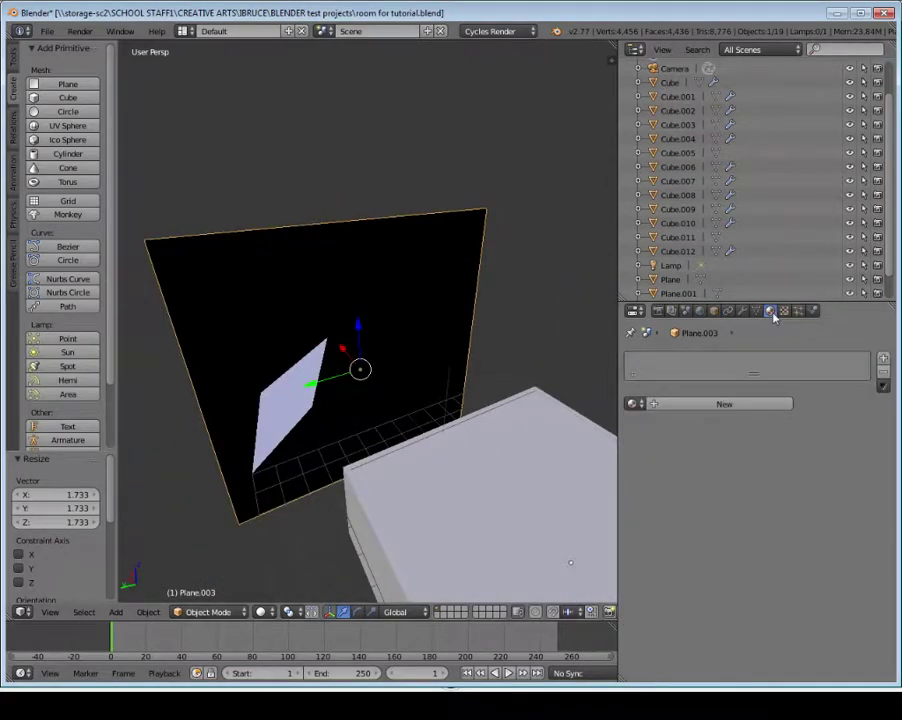
left_click(716, 404)
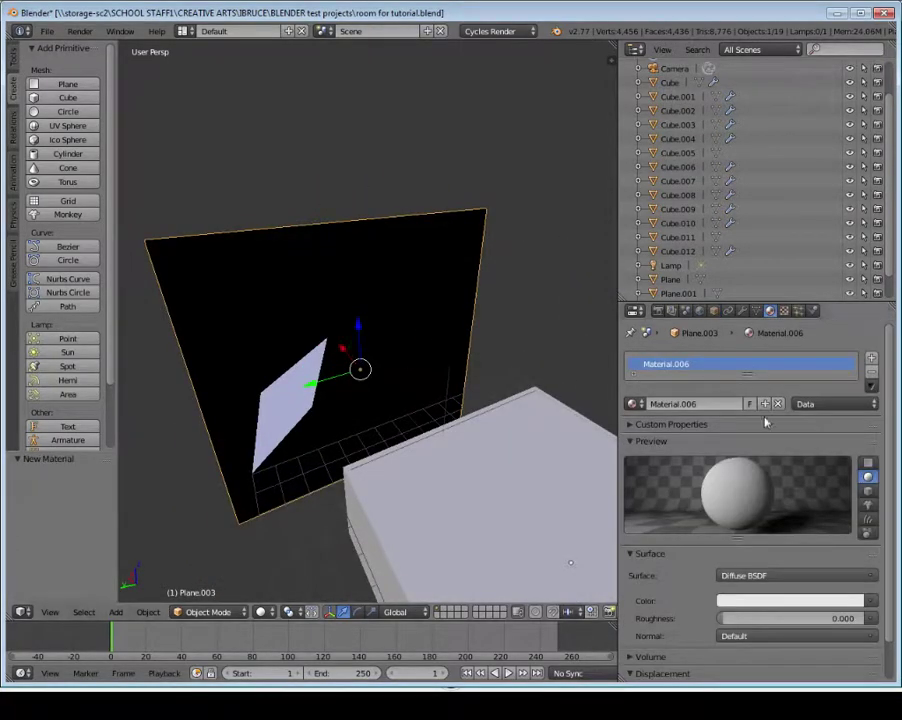
scroll(818, 578, "down", 2)
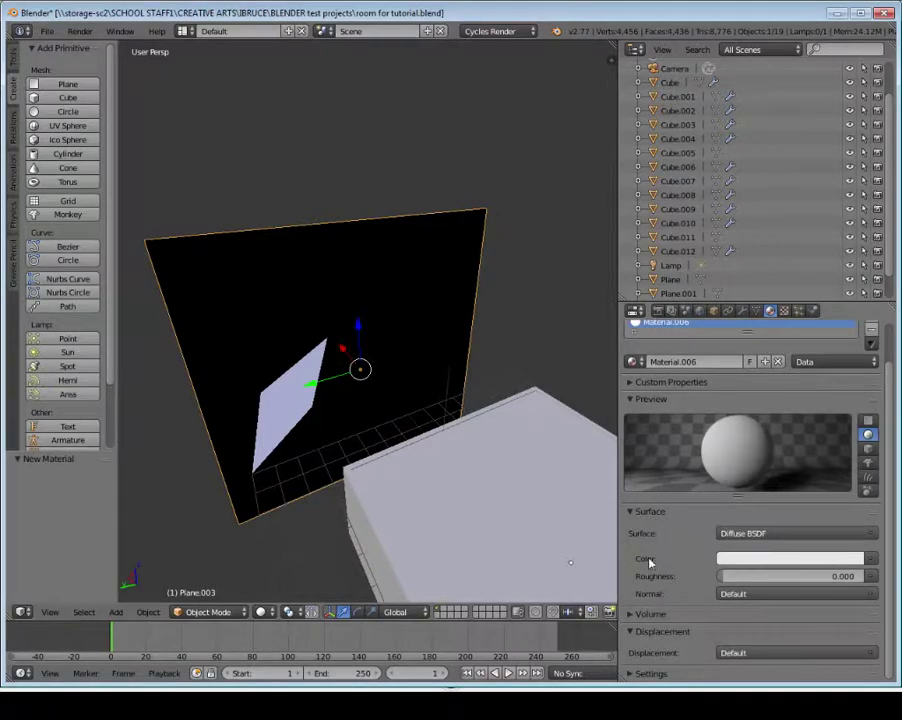
left_click(871, 558)
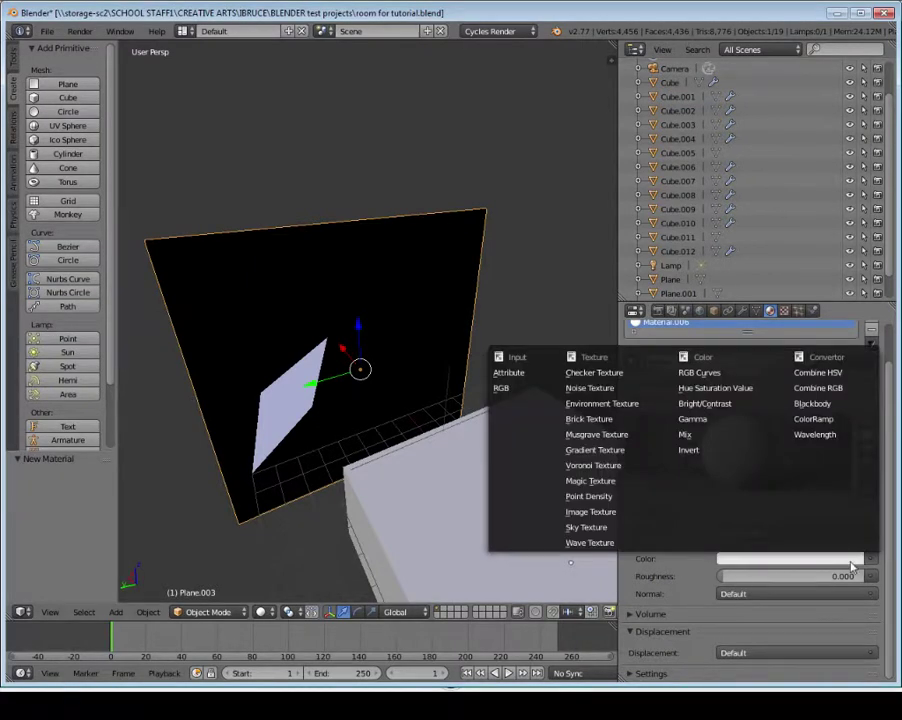
left_click(618, 513)
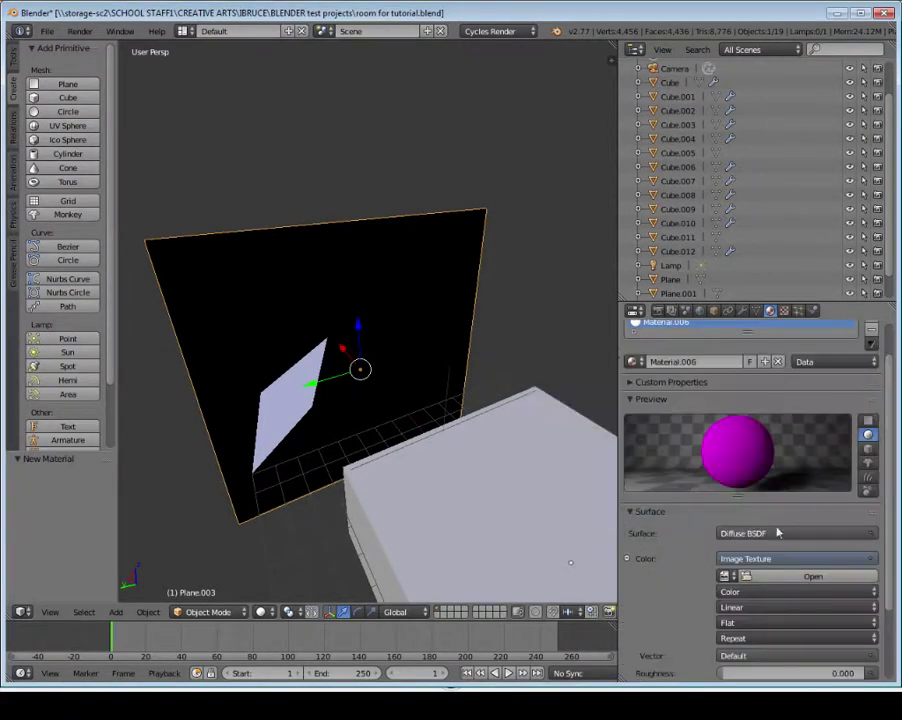
Load sunset.jpg from the texture folder as the material's image, showing the files as thumbnails
left_click(810, 577)
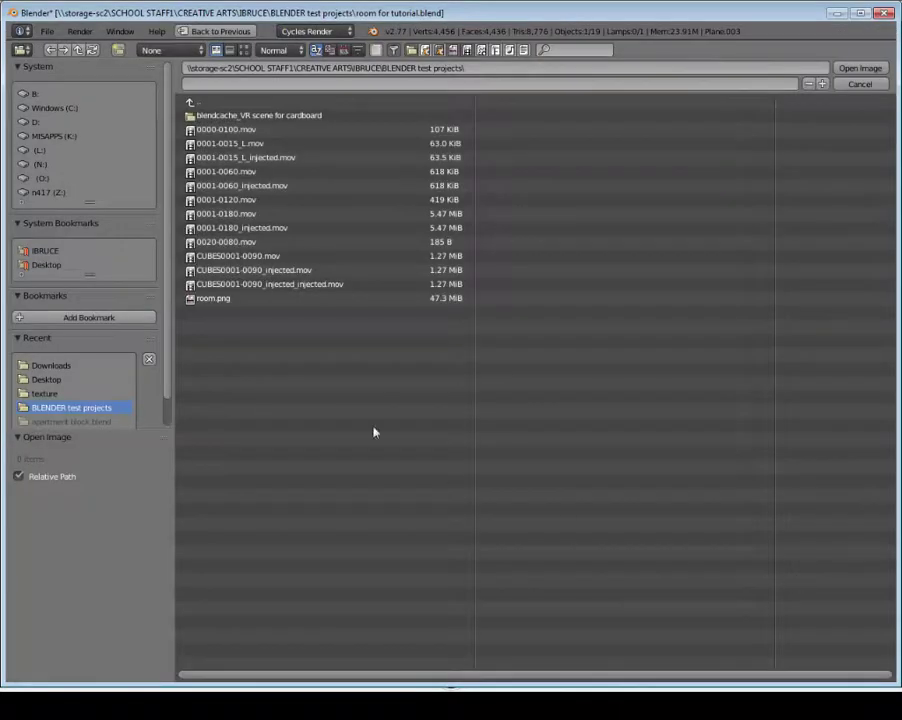
left_click(56, 396)
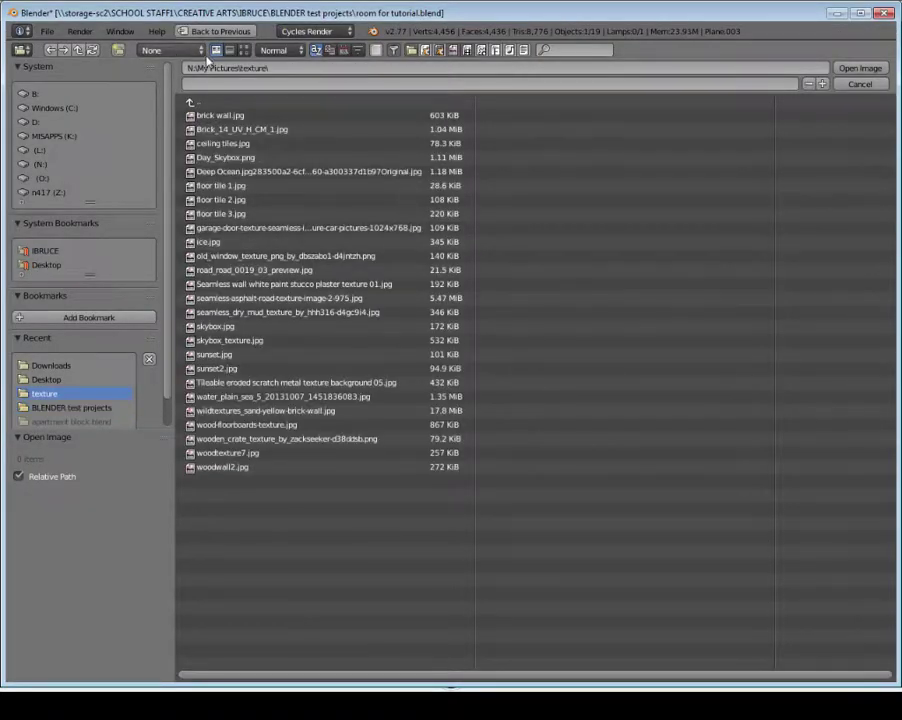
left_click(243, 50)
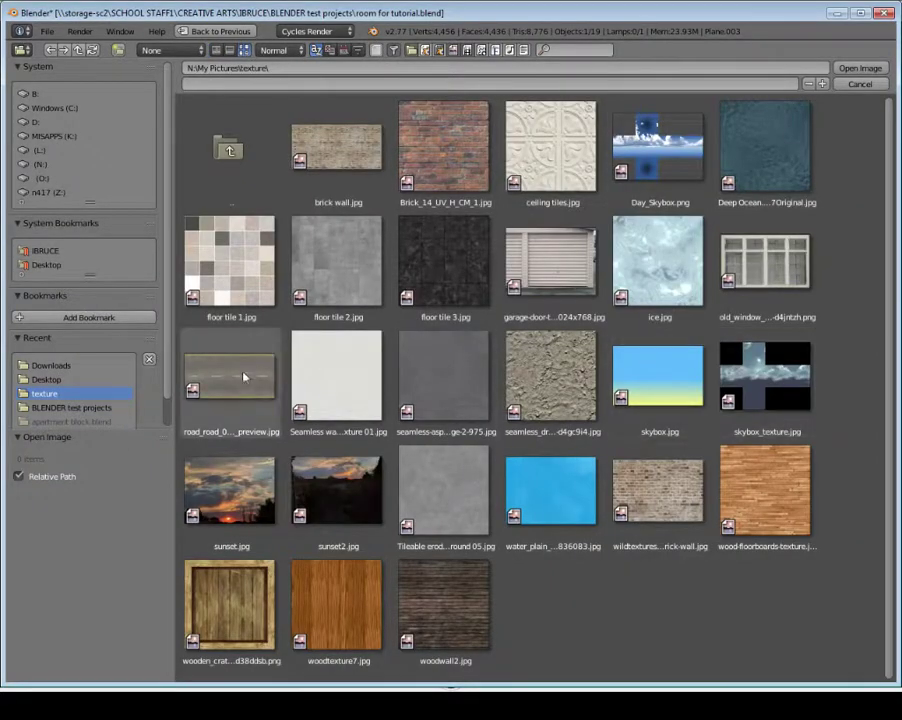
double_click(243, 500)
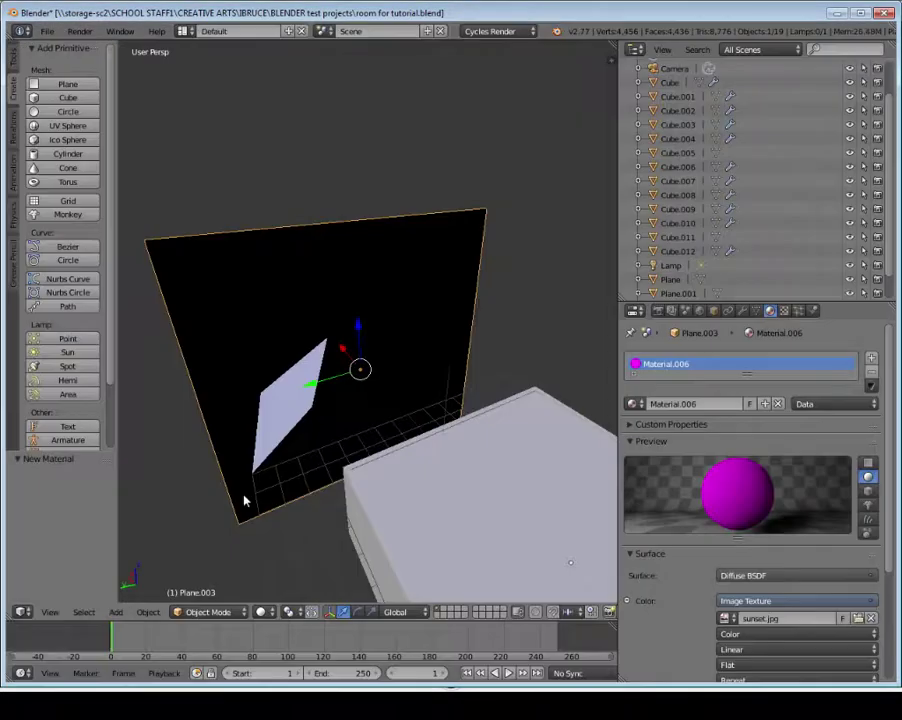
Map the sunset image with Generated texture coordinates and check it on the plane in Rendered viewport shading
middle_click_drag(358, 397, 362, 366)
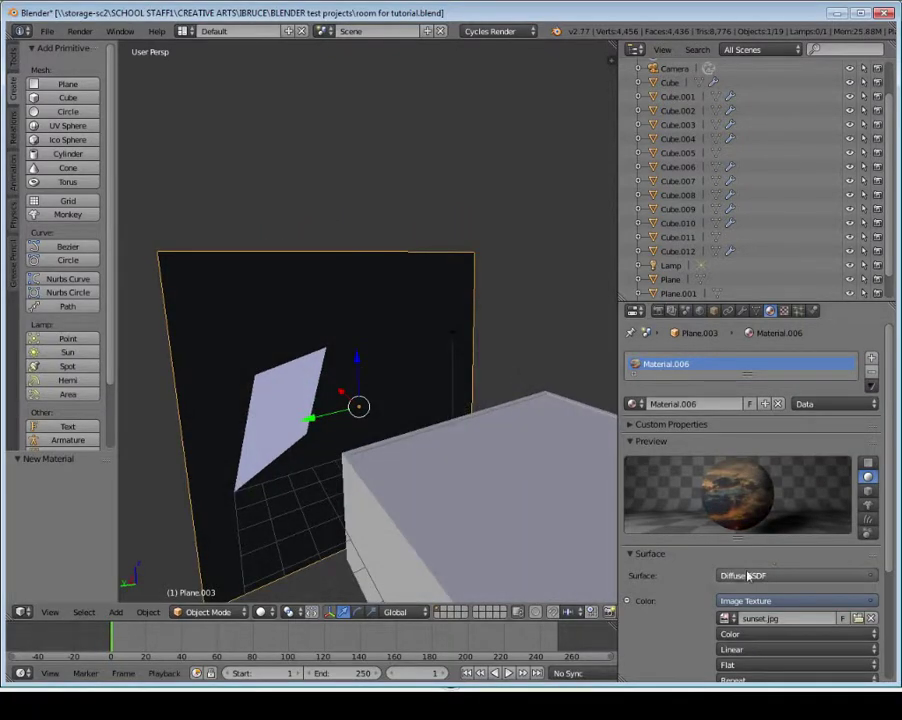
scroll(747, 575, "down", 5)
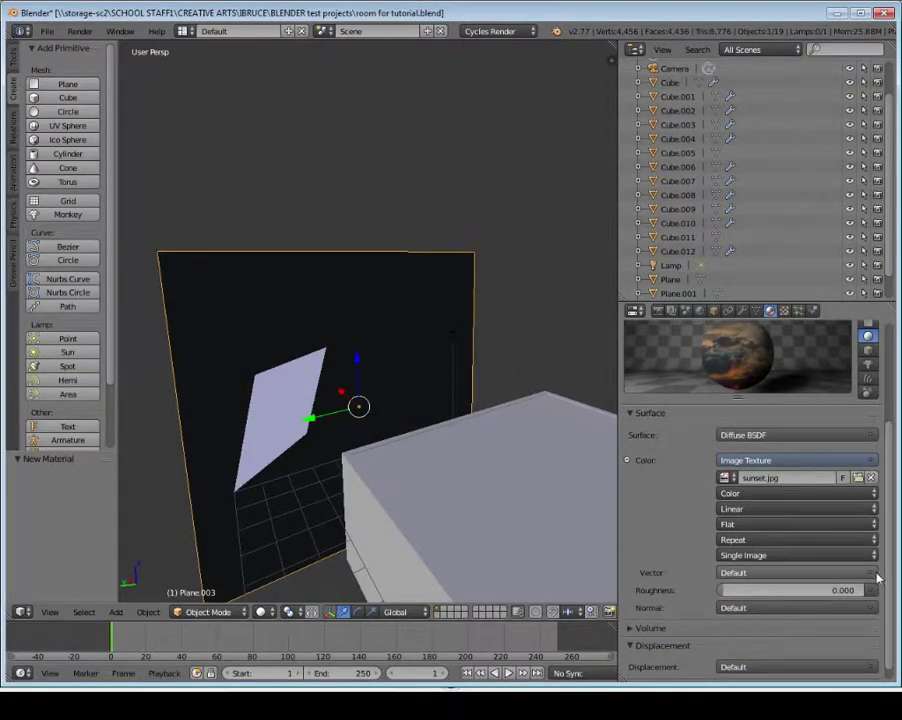
left_click(875, 573)
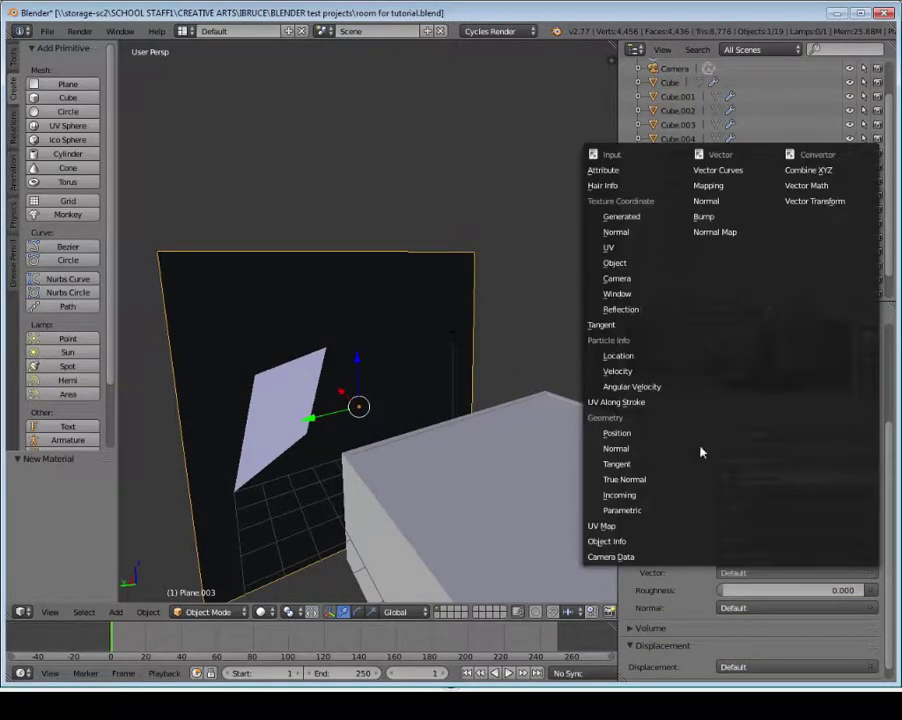
left_click(668, 218)
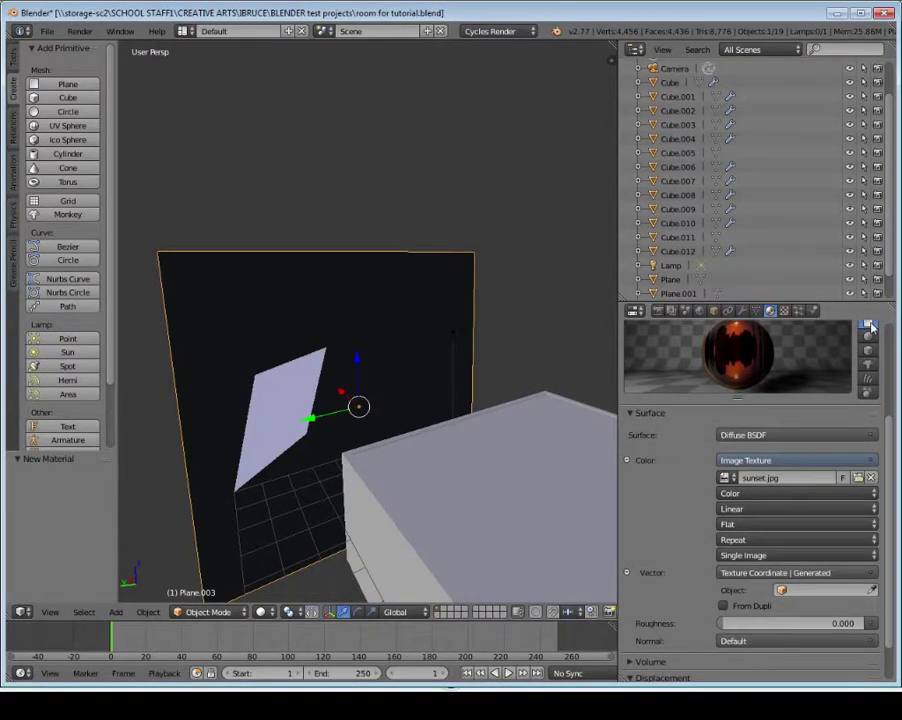
left_click(261, 612)
left_click(284, 513)
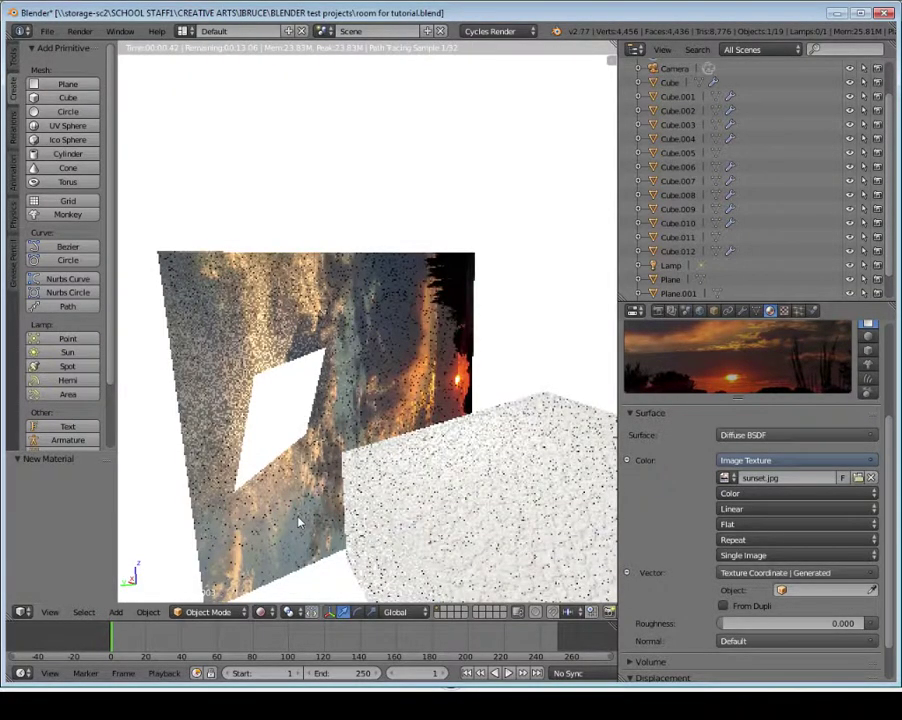
key("shift+z")
Undo a trial change to the backdrop plane's Y rotation and set that rotation to 0°
left_click(713, 311)
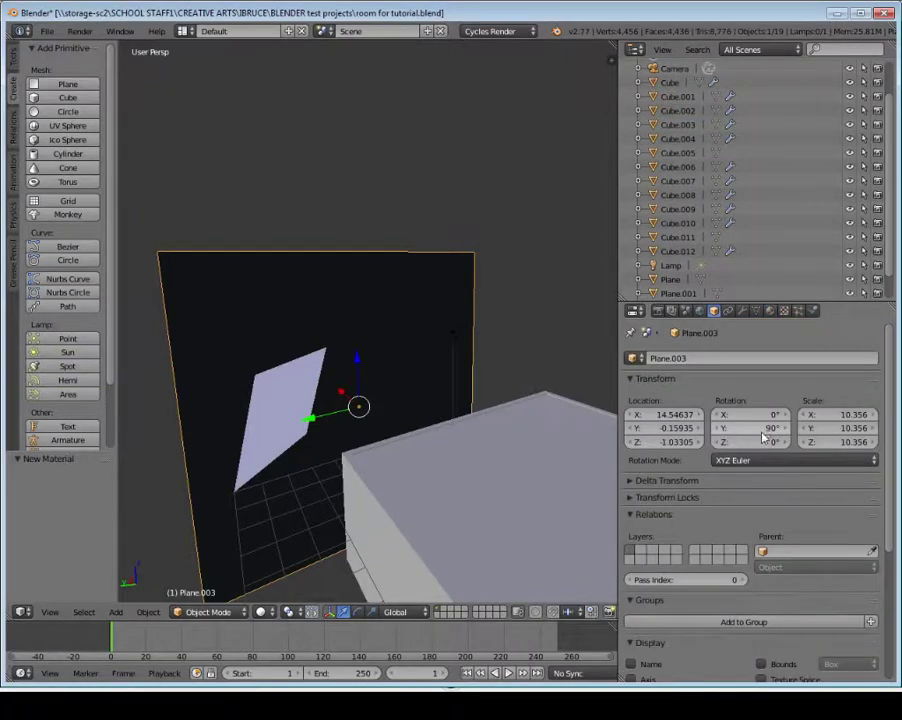
mouse_move(764, 437)
left_mouse_down()
mouse_move(755, 414)
mouse_move(796, 414)
mouse_move(766, 429)
left_mouse_up()
key("ctrl+z")
key("ctrl+z")
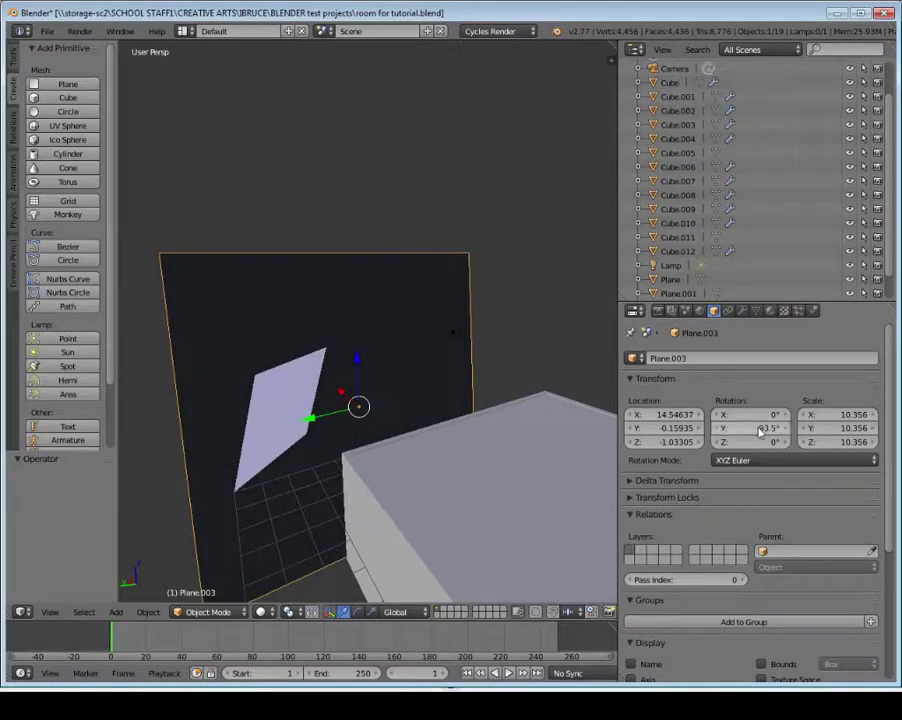
left_click(737, 427)
type("0")
key("Return")
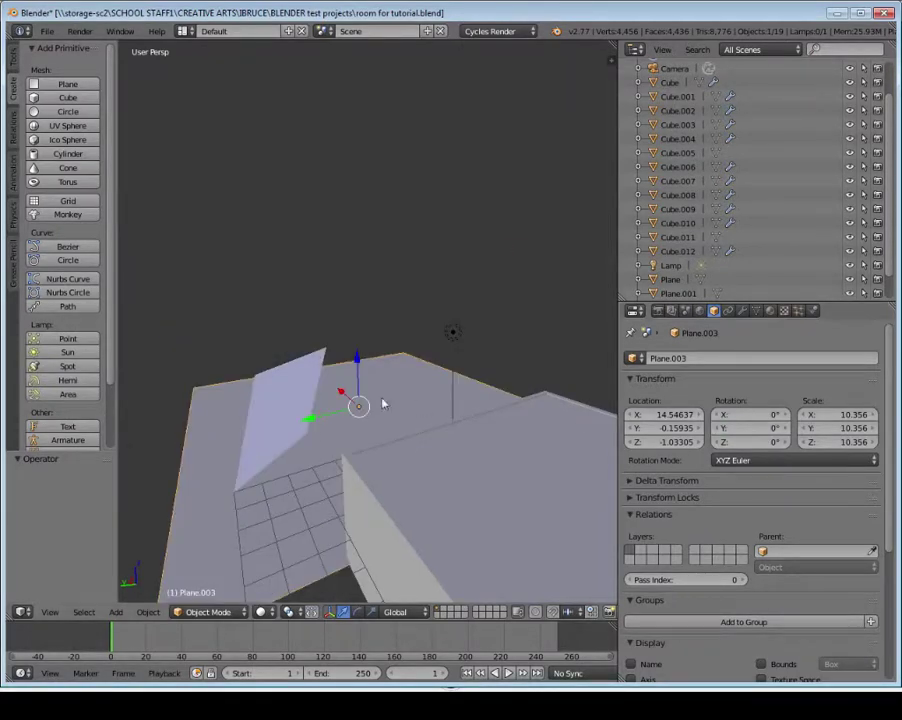
Try a Y rotation of -90° on the backdrop plane
middle_click_drag(320, 410, 356, 474)
left_click(753, 430)
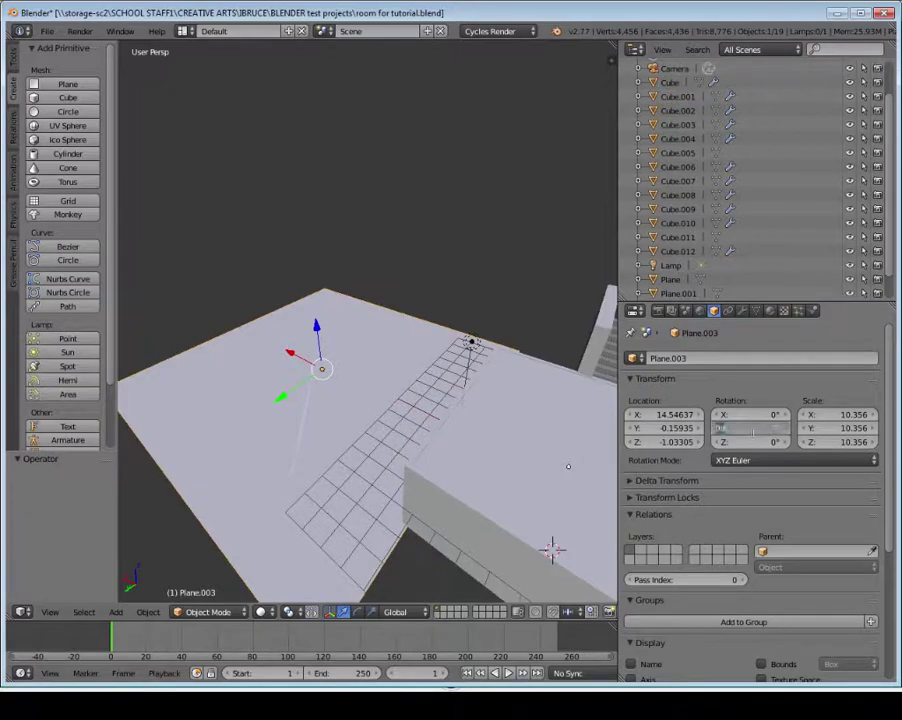
type("-90")
key("Return")
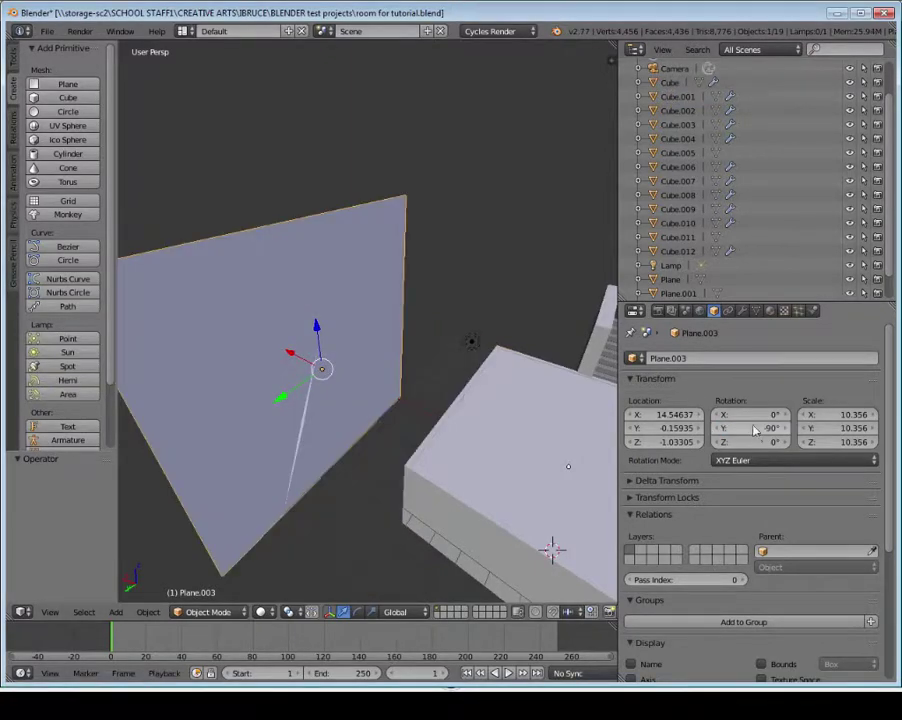
Try rotating the backdrop plane around X and around Z, undoing each change
left_click_drag(755, 416, 787, 416)
key("ctrl+z")
left_click_drag(736, 444, 765, 444)
key("ctrl+z")
Reset the backdrop plane's Y rotation to 0° and show its image in Rendered viewport shading
left_click(765, 430)
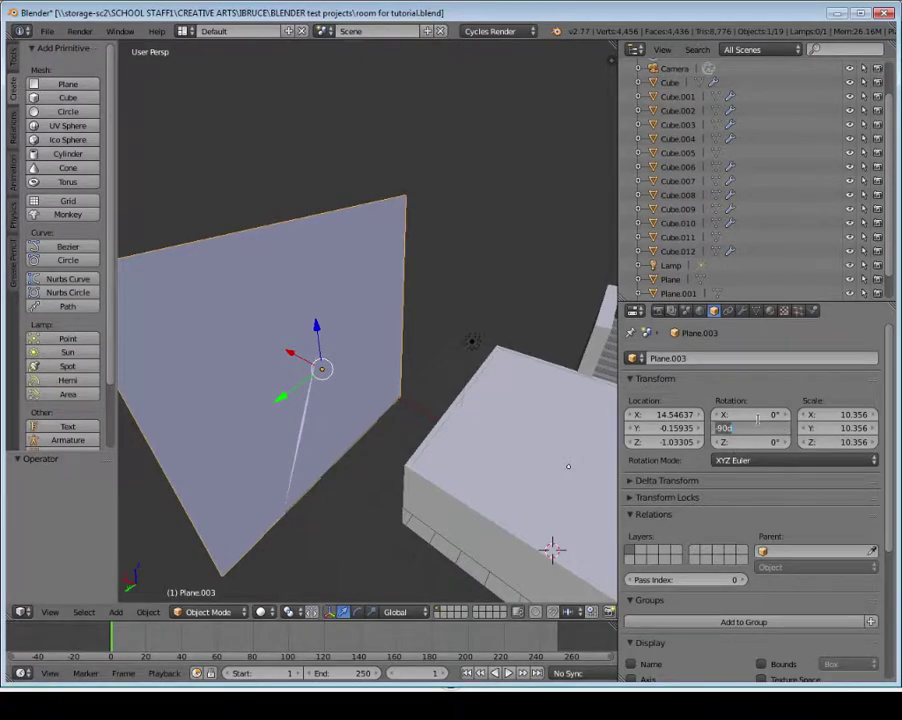
type("0")
key("Return")
left_click(261, 612)
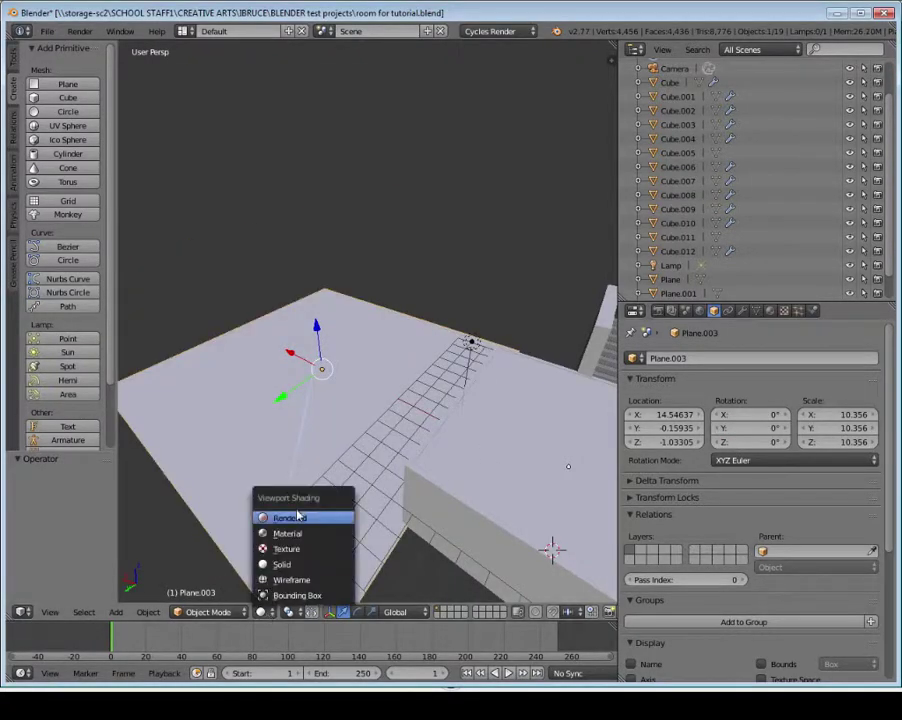
left_click(297, 515)
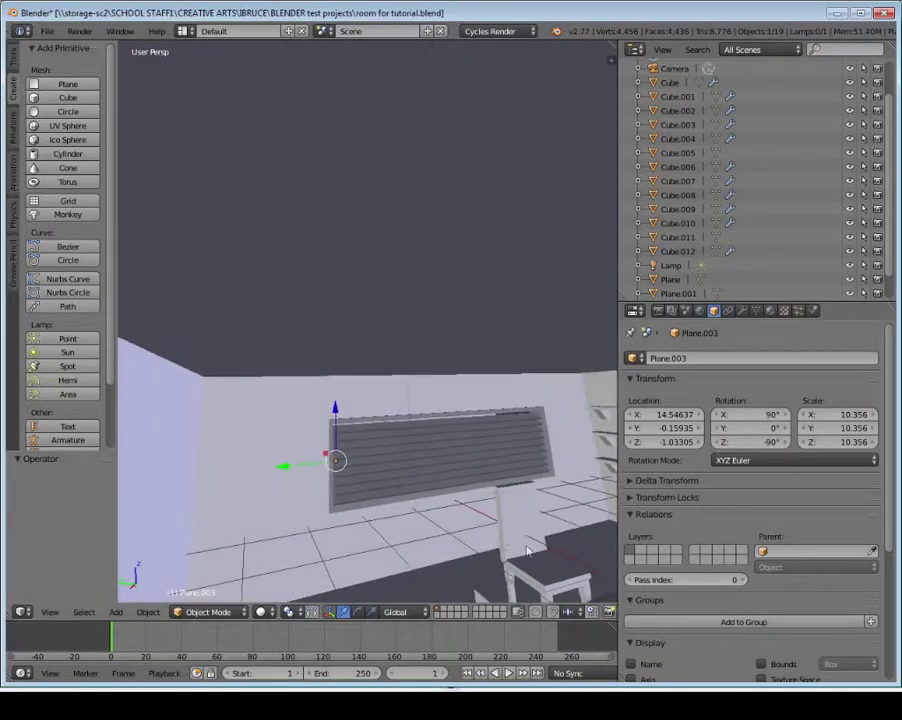
Move the backdrop plane about -1.727 along Y to center it behind the window blinds
middle_click_drag(527, 547, 390, 492)
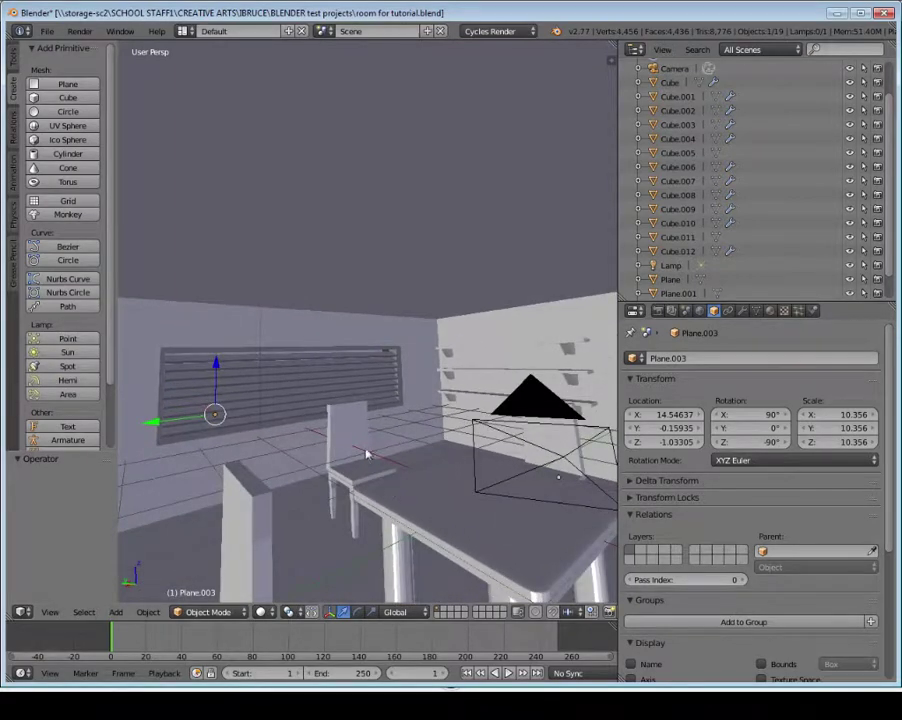
key("g")
key("y")
left_click(205, 426)
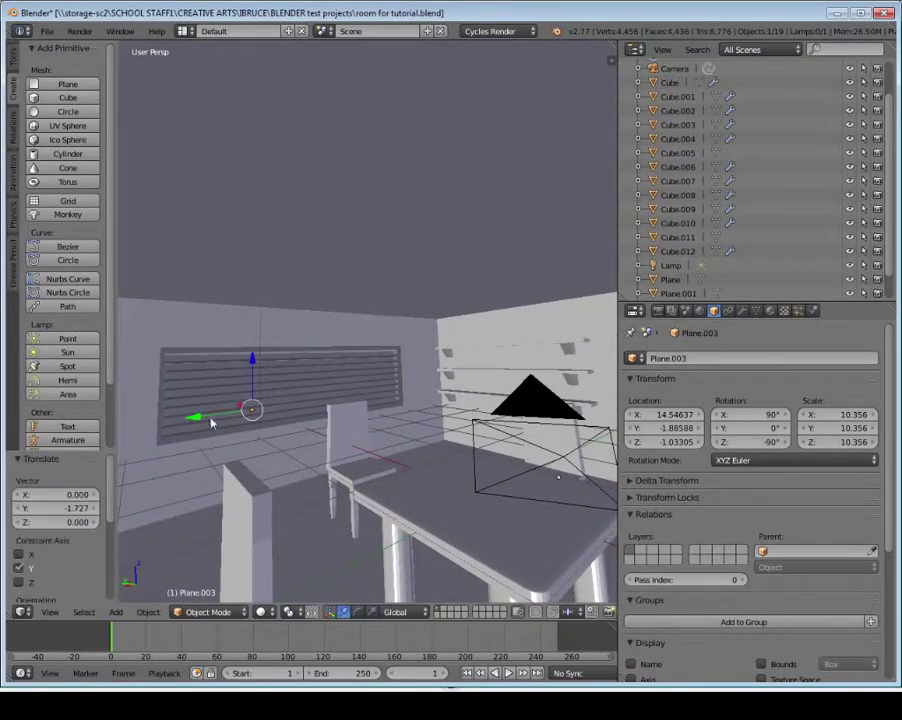
Move the backdrop plane about -1.359 along Z and show the scene in Rendered viewport shading
key("g")
key("y")
key("z")
left_click(280, 462)
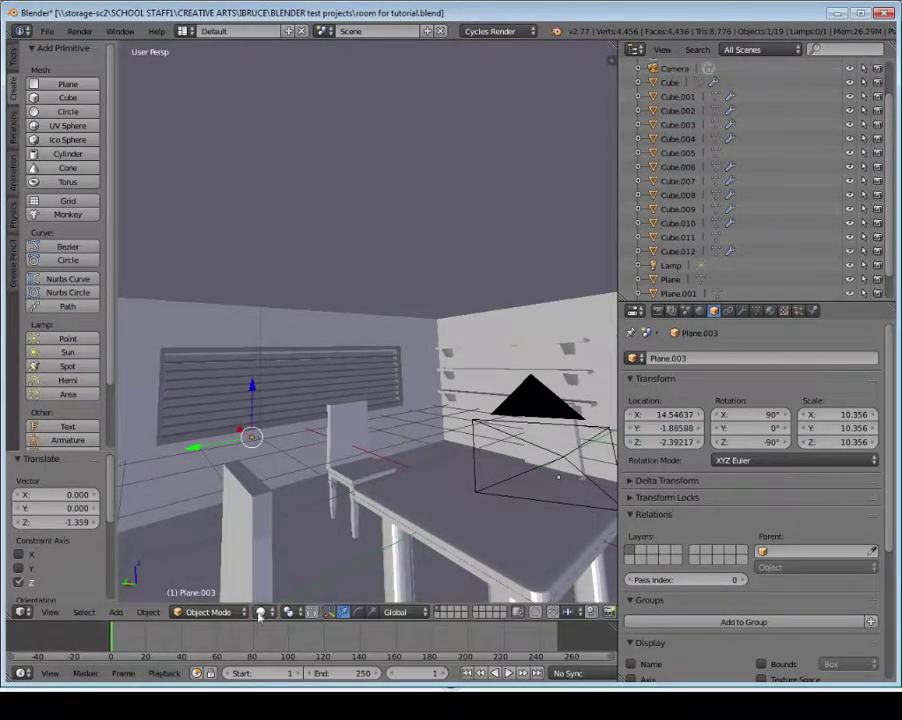
left_click(262, 612)
left_click(282, 516)
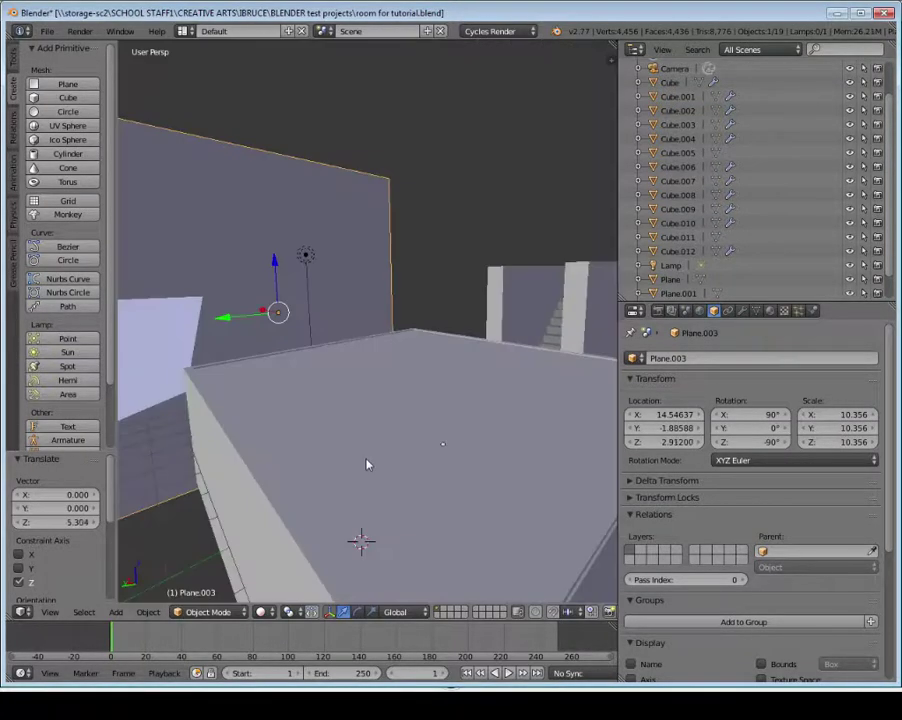
Preview the window and archway from inside the room in Rendered viewport shading
mouse_move(368, 465)
middle_mouse_down()
mouse_move(352, 430)
mouse_move(394, 445)
mouse_move(352, 440)
middle_mouse_up()
scroll(349, 443, "up", 3)
left_click(263, 612)
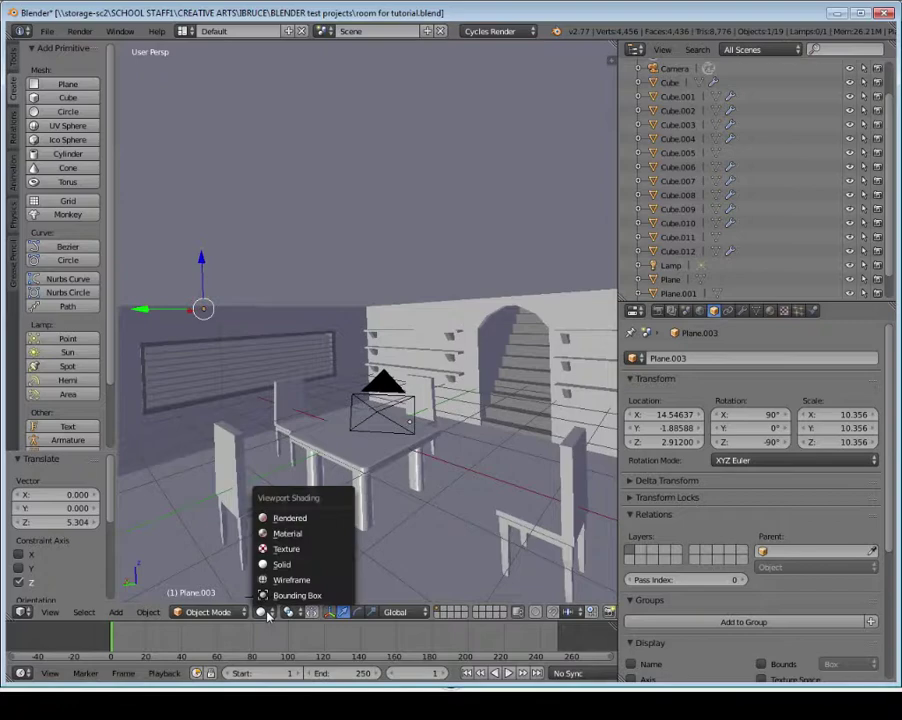
left_click(289, 518)
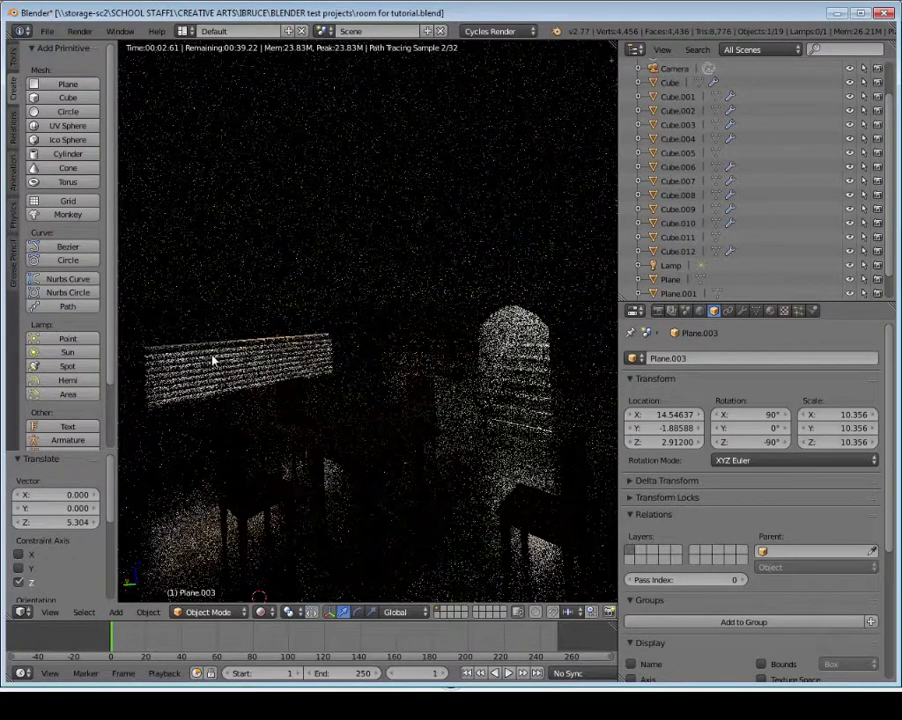
Set the emissive plane's emission strength to 20.300 and its color to R 0.800, G 0.264, B 0.168
key("shift+z")
mouse_move(212, 360)
middle_mouse_down()
mouse_move(258, 502)
mouse_move(258, 434)
mouse_move(190, 316)
mouse_move(382, 350)
middle_mouse_up()
right_click(169, 301)
scroll(430, 350, "up", 4)
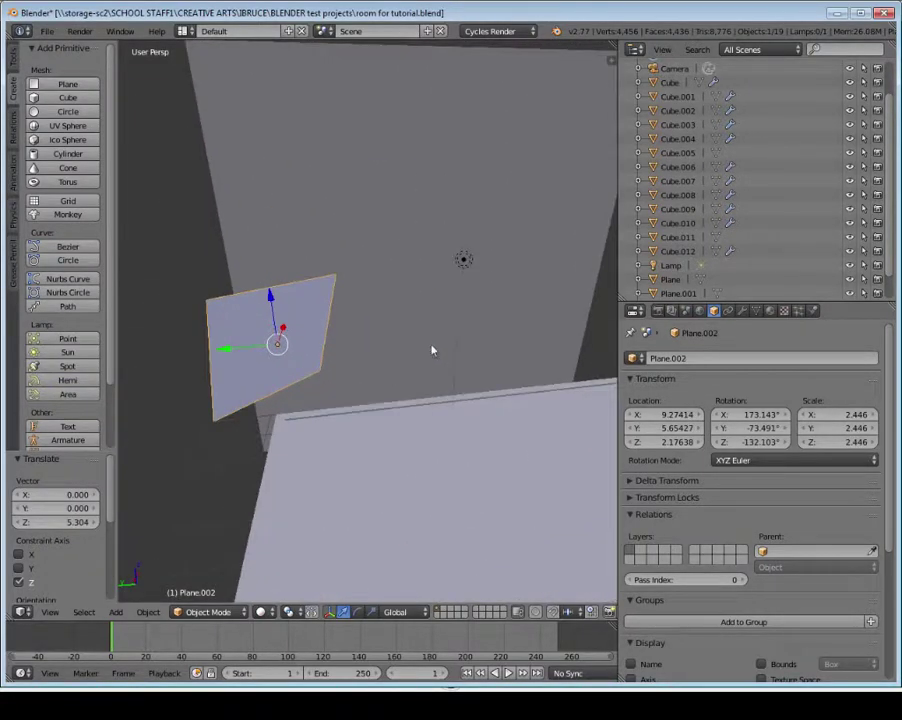
left_click(770, 311)
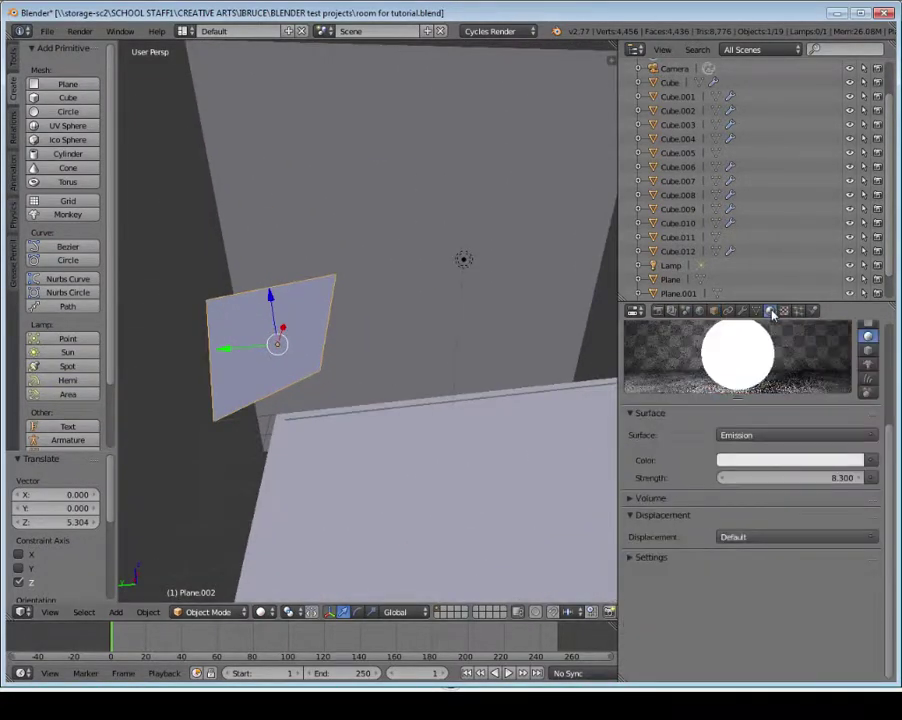
left_click(795, 457)
left_click_drag(793, 311, 778, 328)
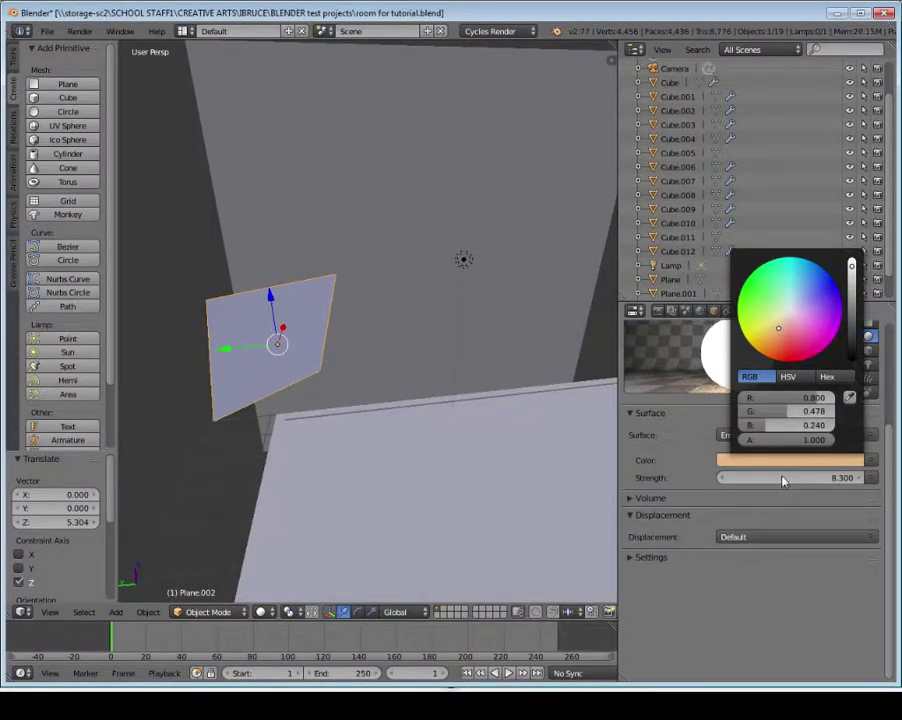
left_click_drag(773, 478, 830, 477)
left_click(775, 459)
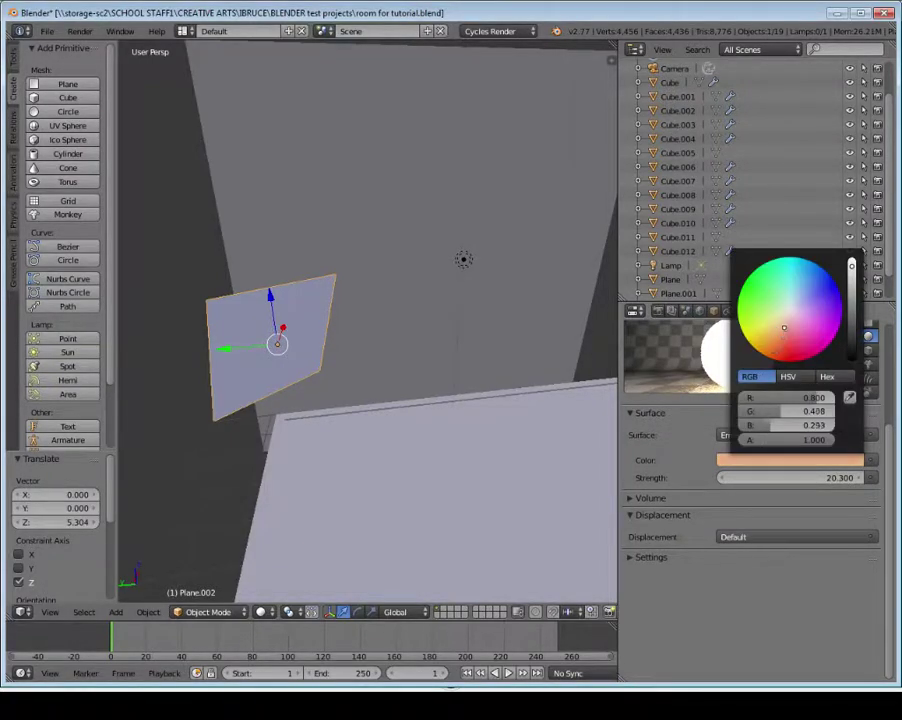
left_click_drag(784, 328, 783, 334)
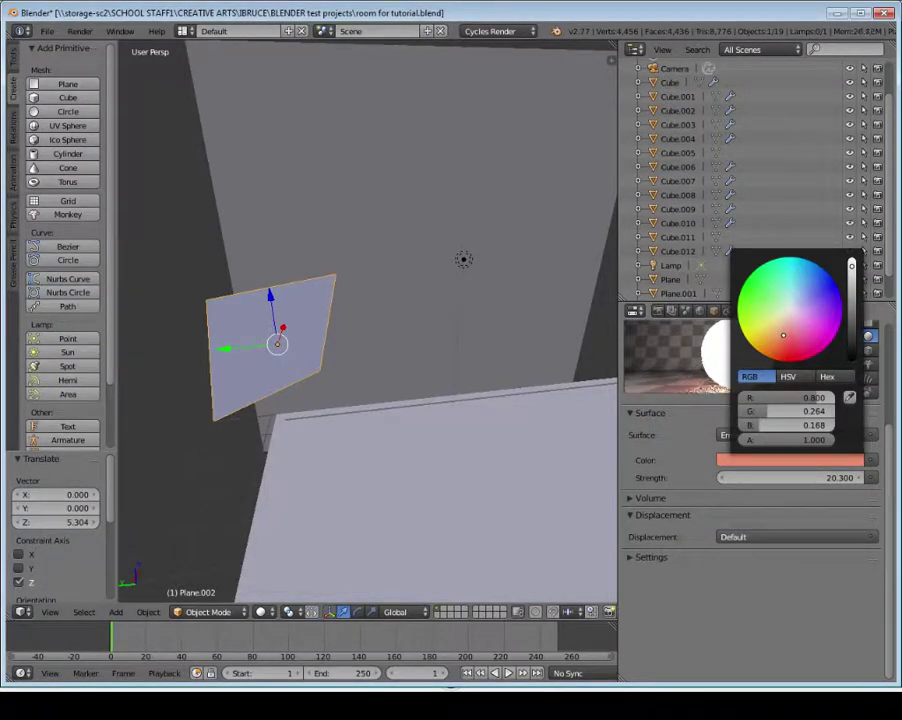
Examine the reddish light in the room's interior using Rendered viewport shading
mouse_move(455, 562)
middle_mouse_down()
mouse_move(451, 538)
mouse_move(483, 524)
mouse_move(431, 481)
mouse_move(383, 473)
mouse_move(403, 489)
mouse_move(479, 497)
mouse_move(396, 482)
middle_mouse_up()
scroll(431, 481, "up", 2)
left_click(261, 612)
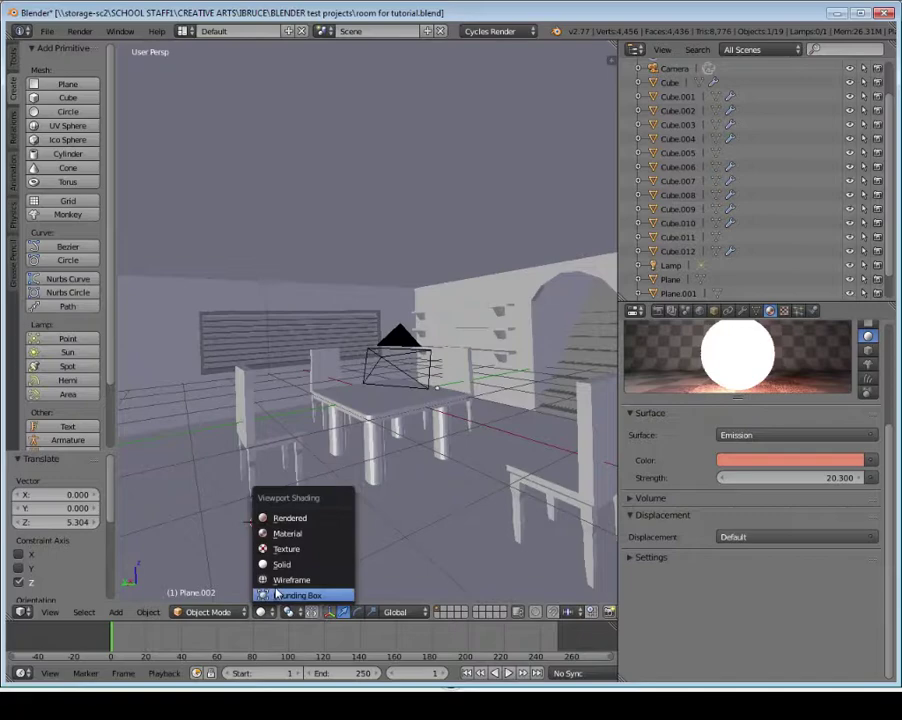
left_click(290, 518)
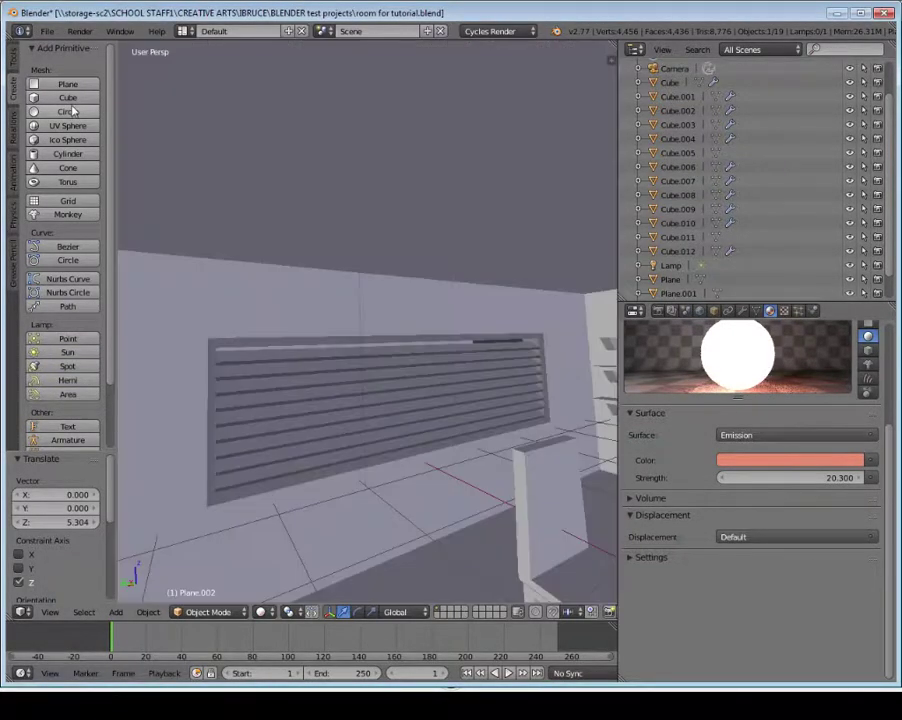
Add a cube and position it in front of the window blinds, raising it about 1.997 along Z
left_click(72, 99)
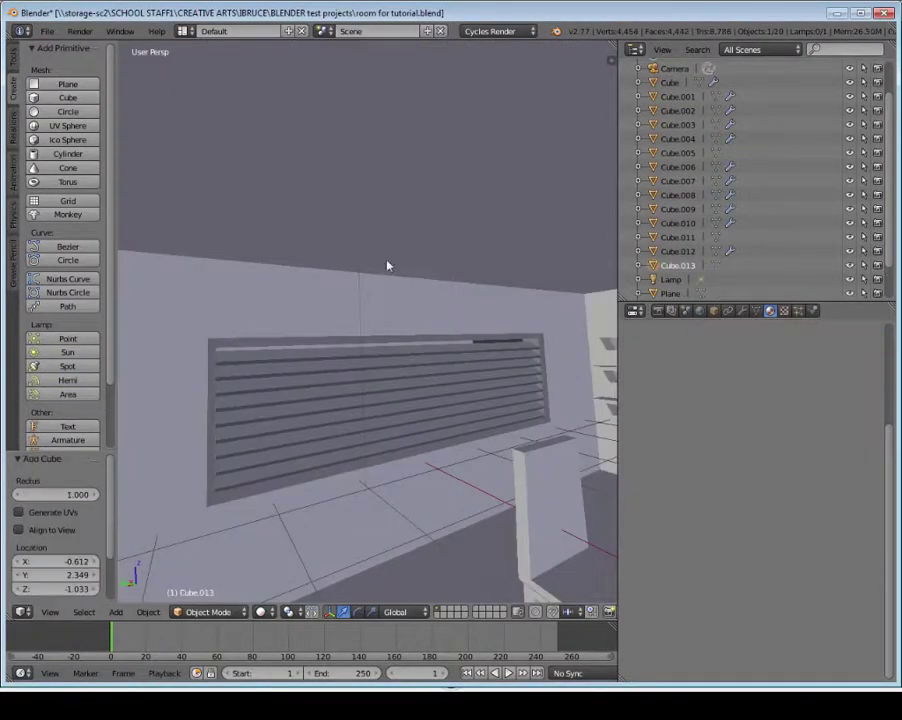
scroll(481, 336, "down", 4)
middle_click_drag(481, 336, 457, 325)
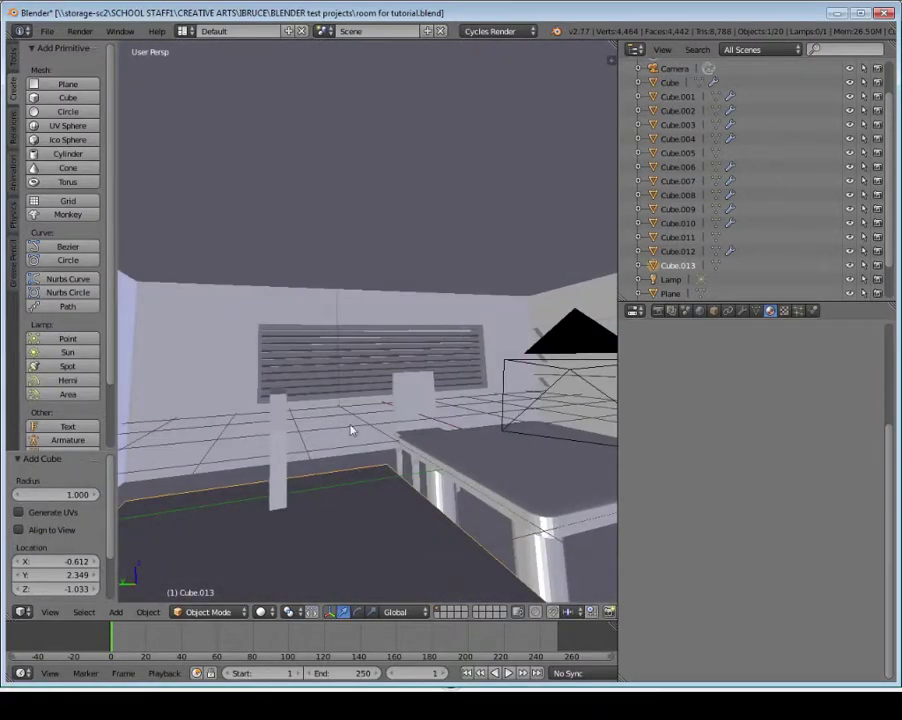
scroll(351, 429, "down", 5)
scroll(350, 430, "up", 2)
left_click_drag(319, 504, 288, 412)
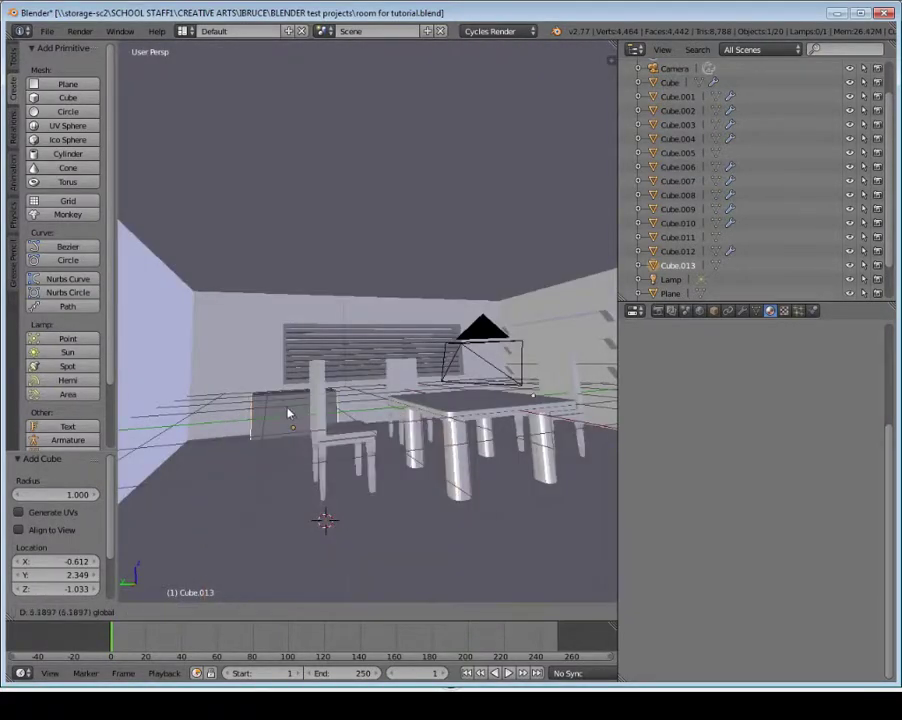
middle_click_drag(290, 390, 322, 412)
scroll(322, 418, "up", 3)
left_click_drag(217, 523, 278, 510)
left_click_drag(310, 452, 322, 340)
Scale the cube to 0.288 along X and move it about -1.022 along X, clear of the blinds
key("s")
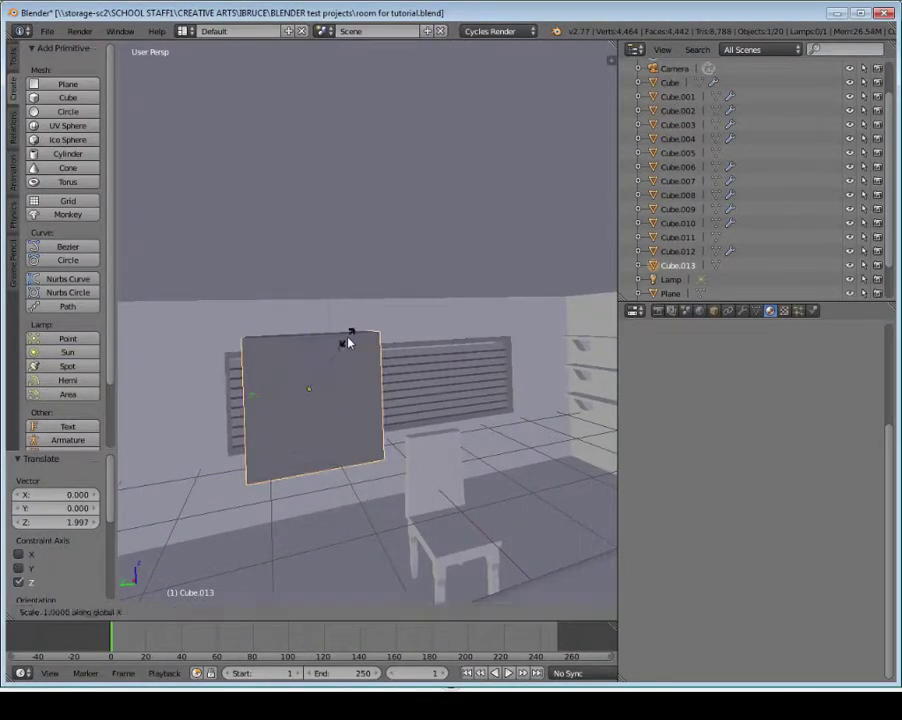
left_click(324, 364)
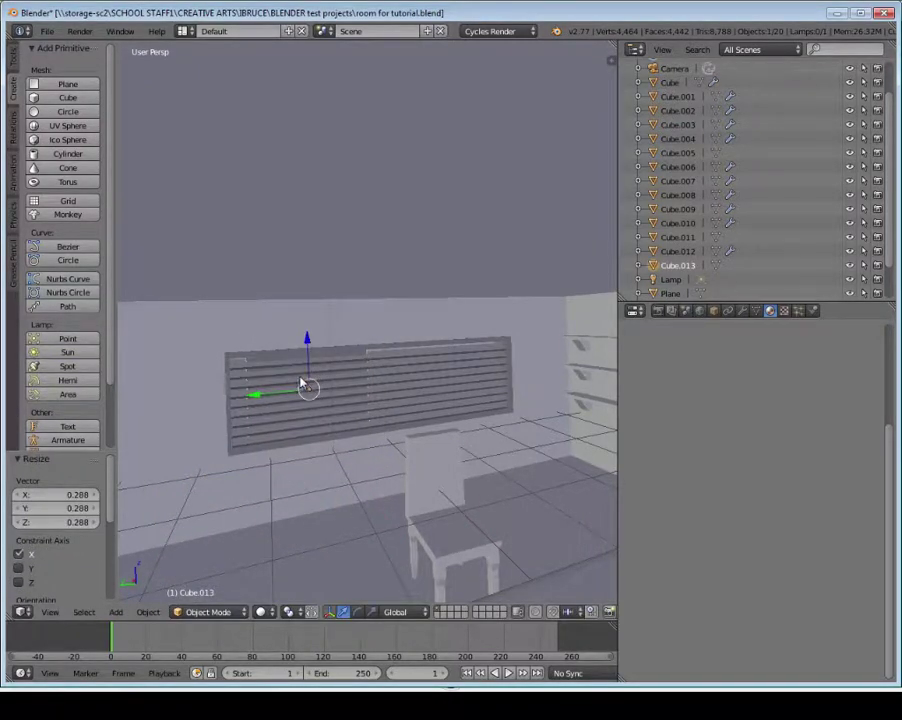
middle_click_drag(299, 379, 316, 391)
left_click_drag(316, 391, 356, 428)
middle_click_drag(356, 428, 322, 410)
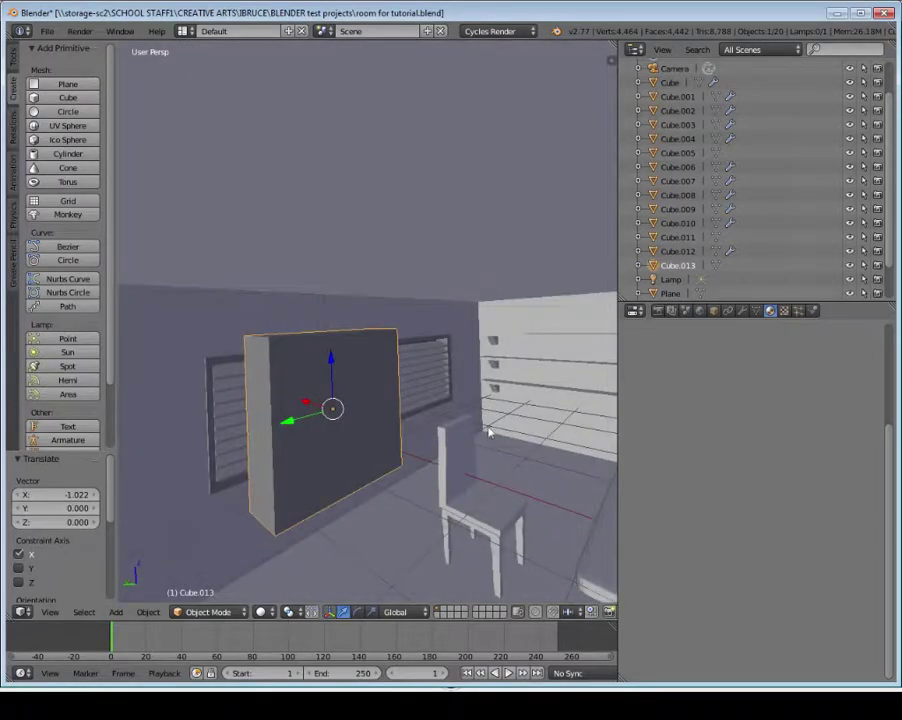
Shape the cube into a vertical post by scaling it to 0.073 overall and 8.922 along Z, raising it about 0.136
key("s")
left_click(343, 416)
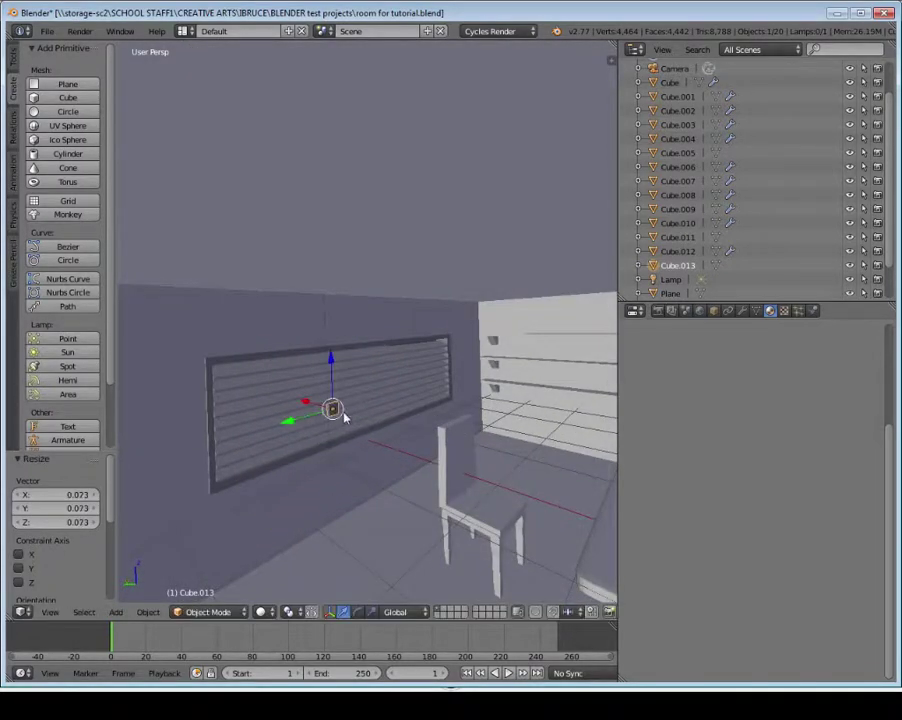
key("s")
key("z")
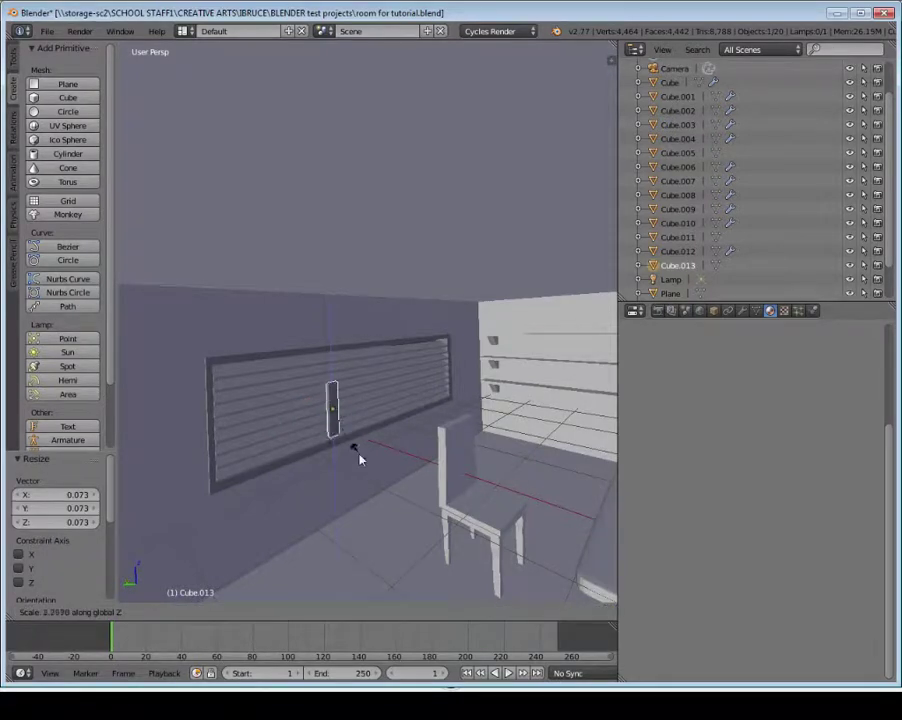
left_click(372, 490)
left_click_drag(330, 368, 331, 357)
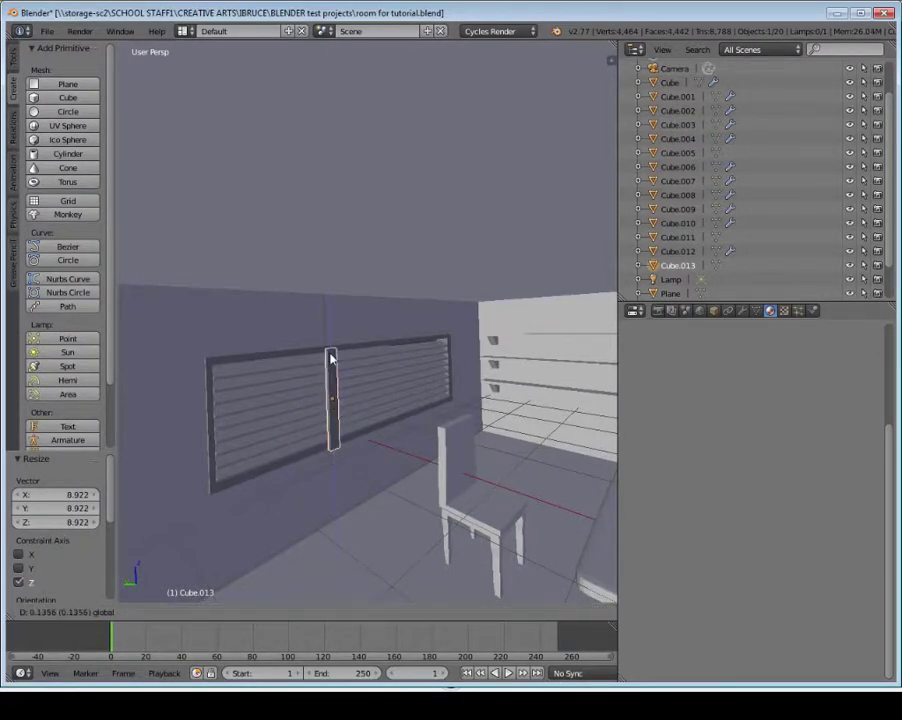
Move the post about 0.720 along X into the window frame and lower it about 0.119 along Z
middle_click_drag(331, 357, 343, 400)
key("g")
key("x")
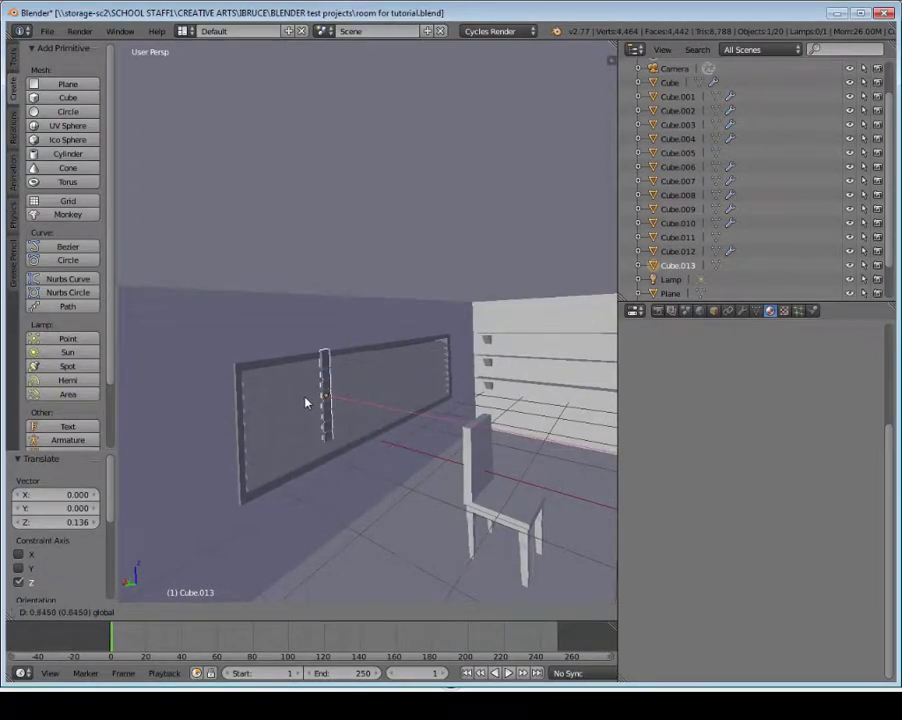
left_click(305, 403)
key("g")
key("x")
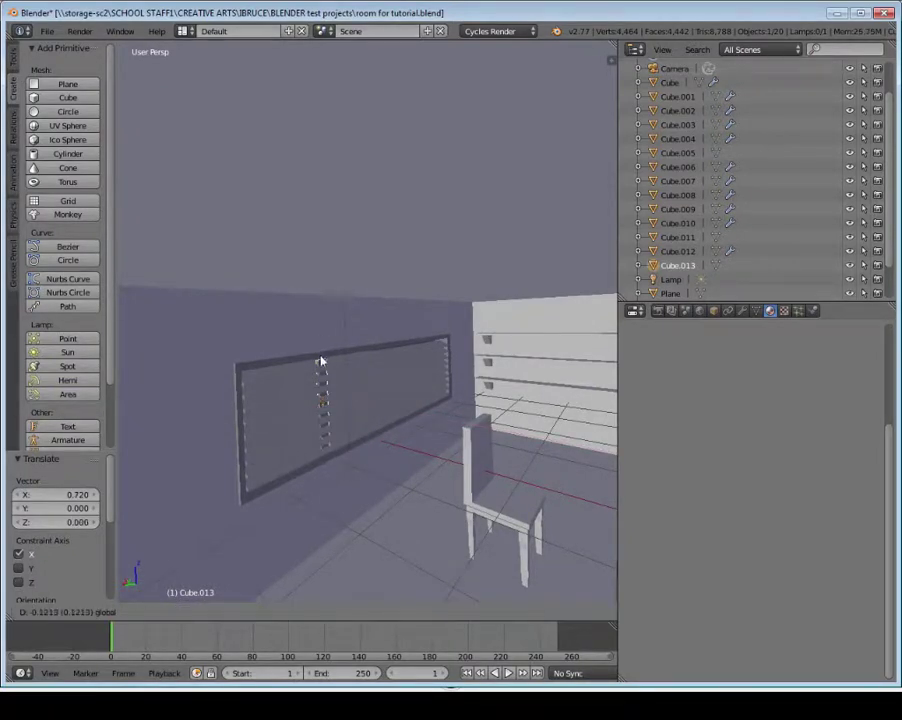
left_click_drag(320, 358, 320, 358)
Stretch the post along Z and raise it about 0.030 to span the window frame's height
middle_click_drag(331, 396, 323, 384)
key("s")
key("z")
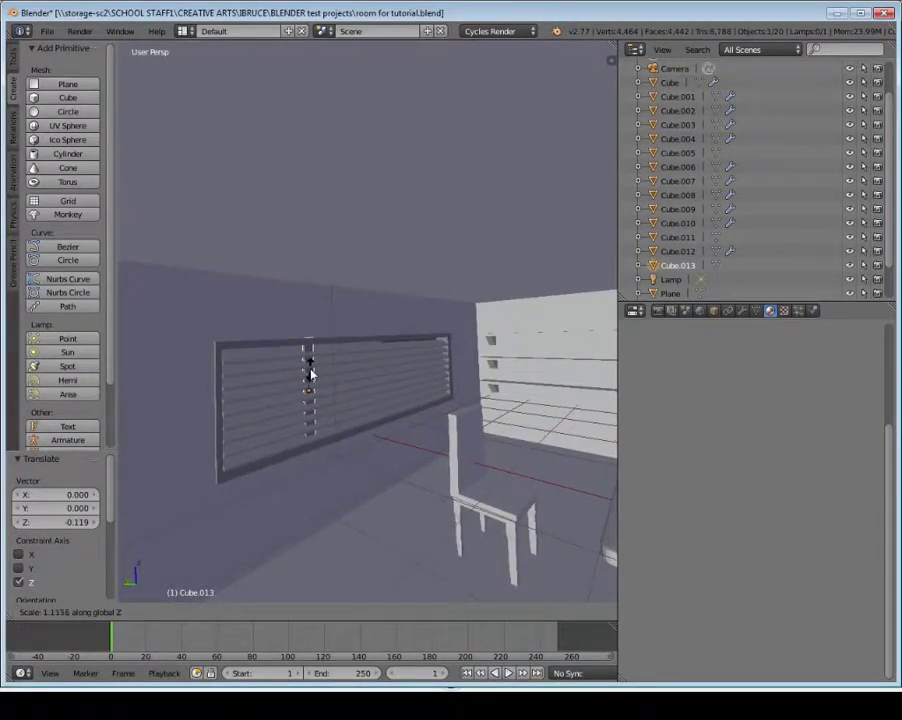
left_click(307, 362)
mouse_move(307, 348)
left_mouse_down()
mouse_move(292, 392)
mouse_move(310, 366)
left_mouse_up()
key("s")
key("z")
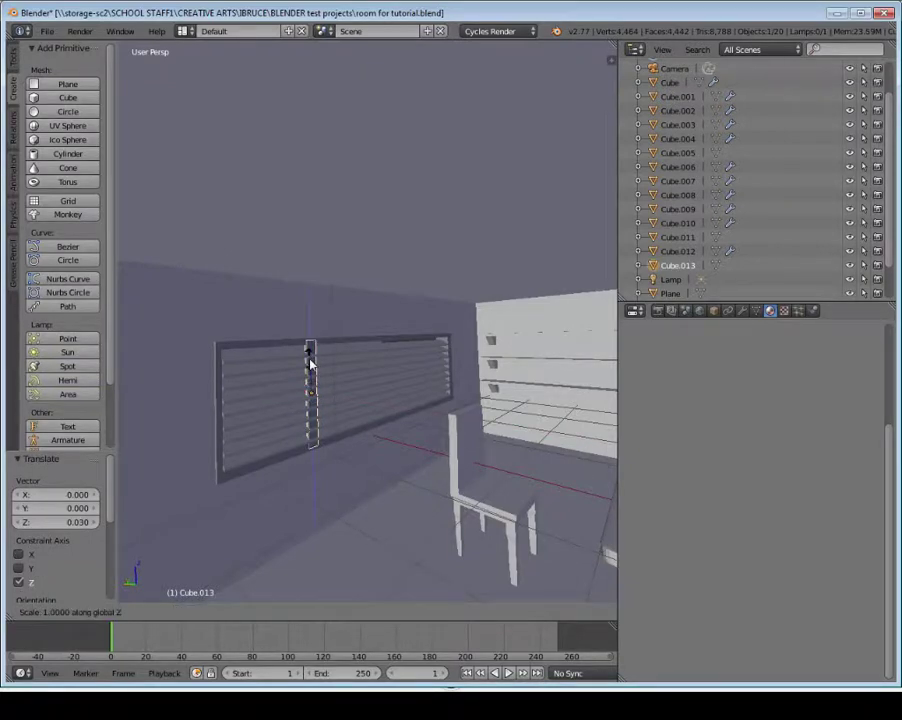
left_click(311, 365)
Shift the post about -0.015 along X to set its depth in the window frame
middle_click_drag(311, 365, 297, 406)
key("g")
key("x")
left_click(314, 400)
left_click(275, 432)
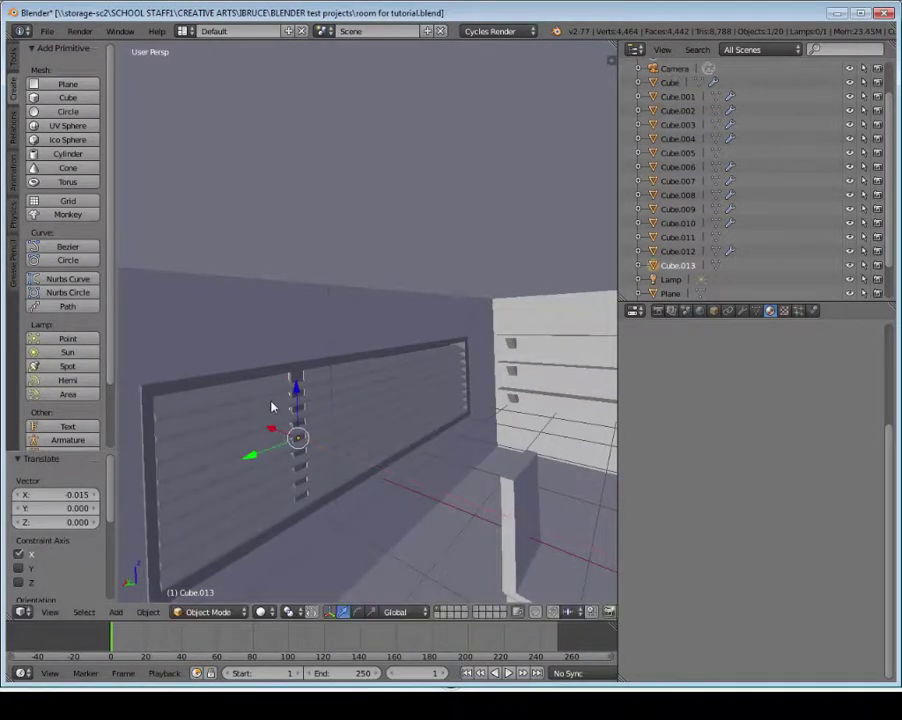
Select the window blinds and scale them to 0.248 along Y
right_click(314, 369)
key("g")
key("x")
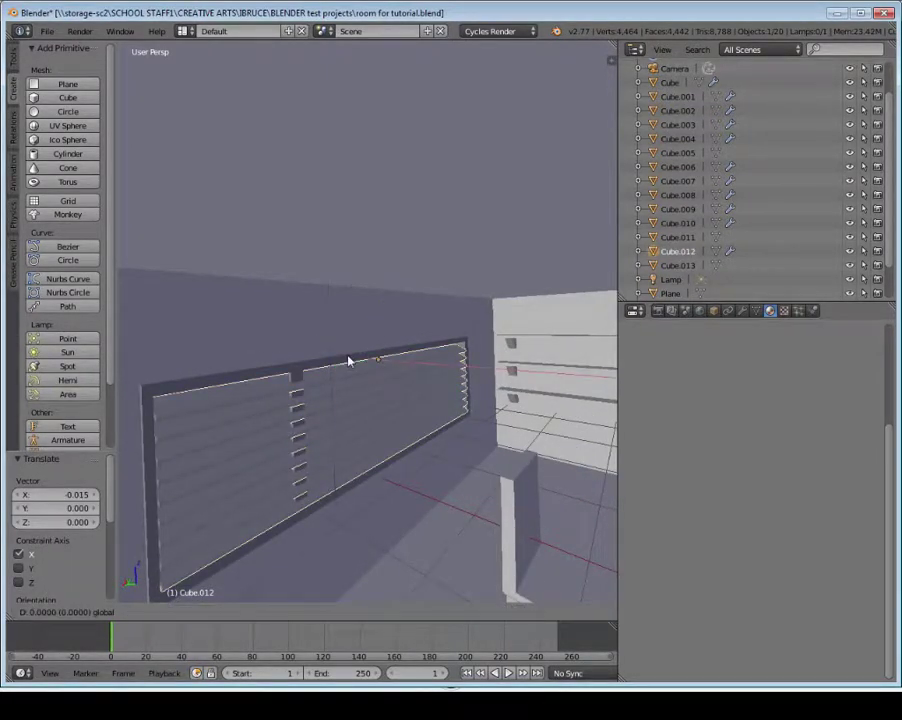
left_click(349, 362)
middle_click_drag(349, 362, 391, 385)
key("s")
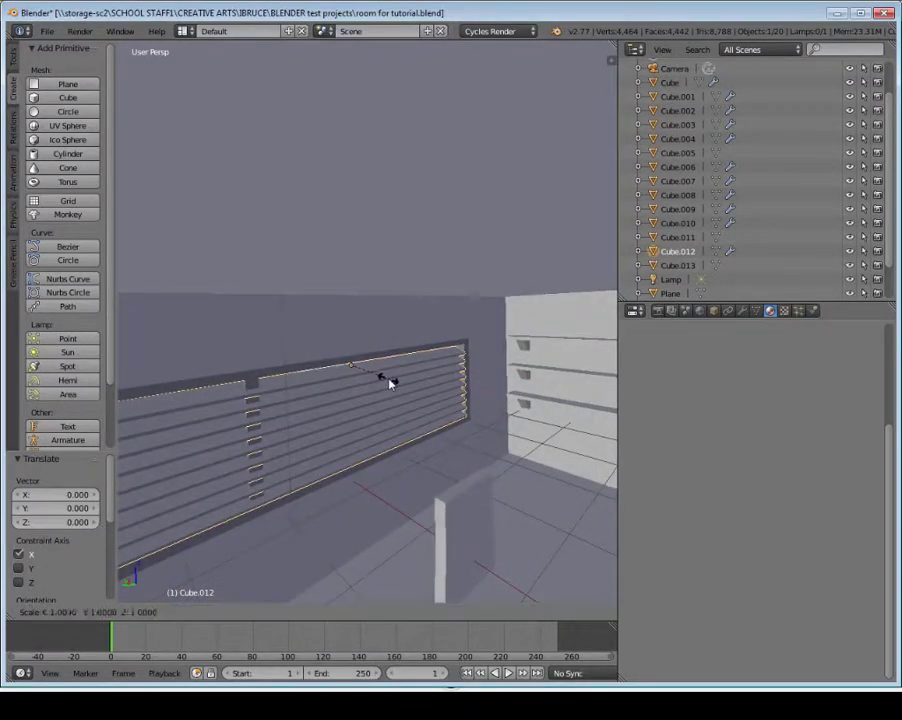
key("z")
key("y")
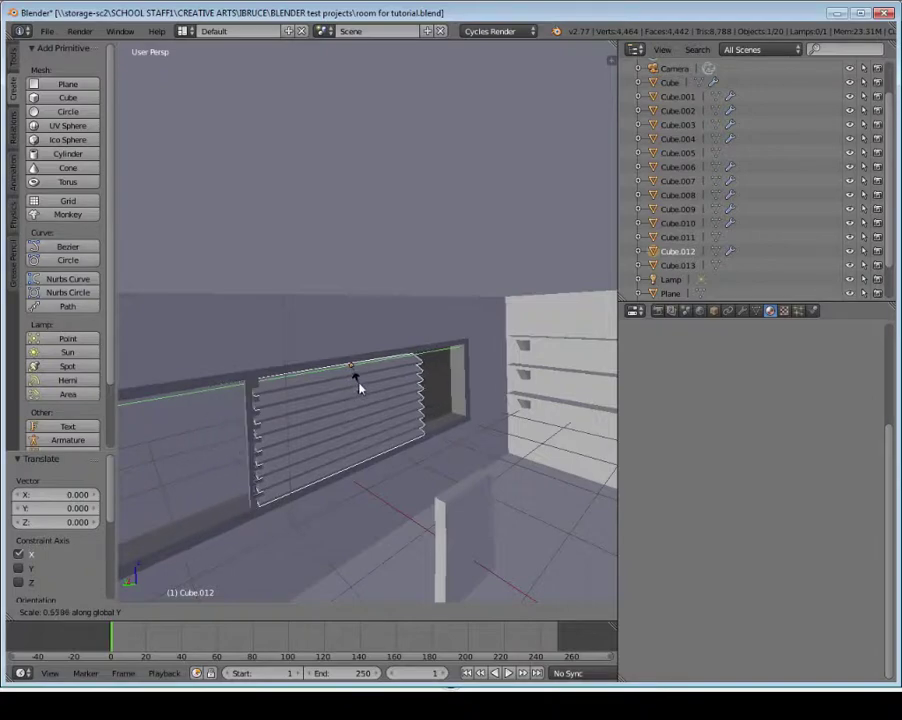
left_click(356, 386)
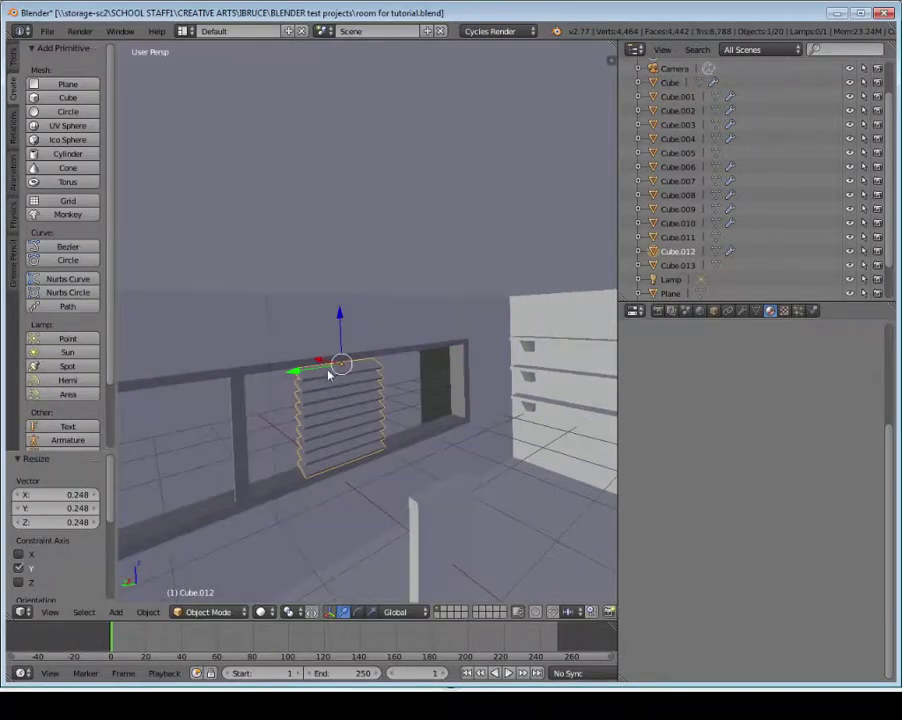
Move the narrowed blinds about 1.984 along Y into the window section between the frame's end and the post
key("g")
key("y")
left_click(150, 404)
middle_click_drag(150, 404, 362, 397)
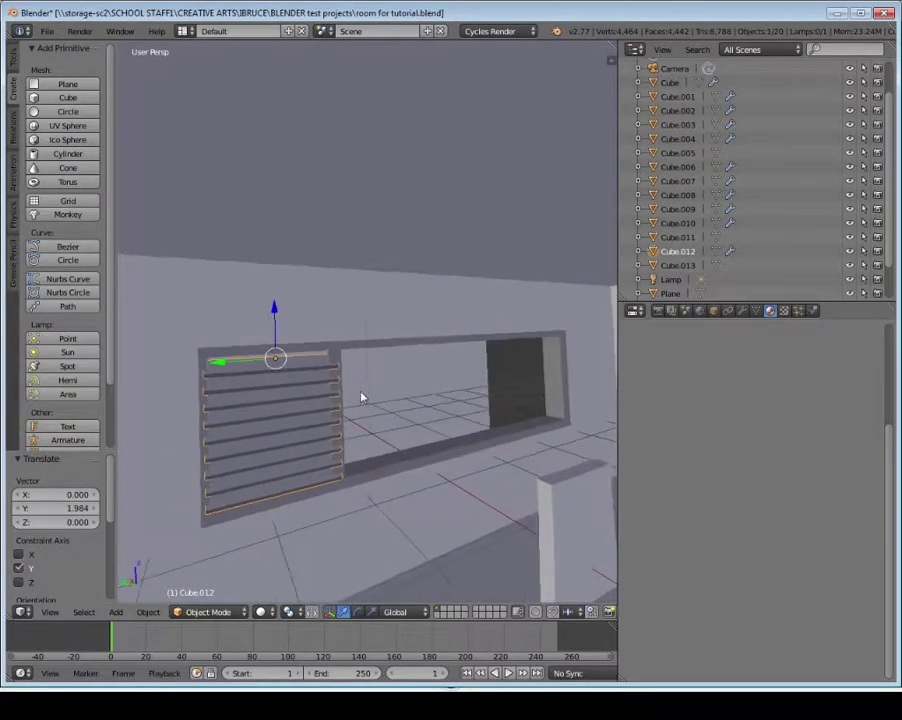
Try scaling the narrowed blinds down slightly along Z, and undo the change
key("s")
key("x")
key("z")
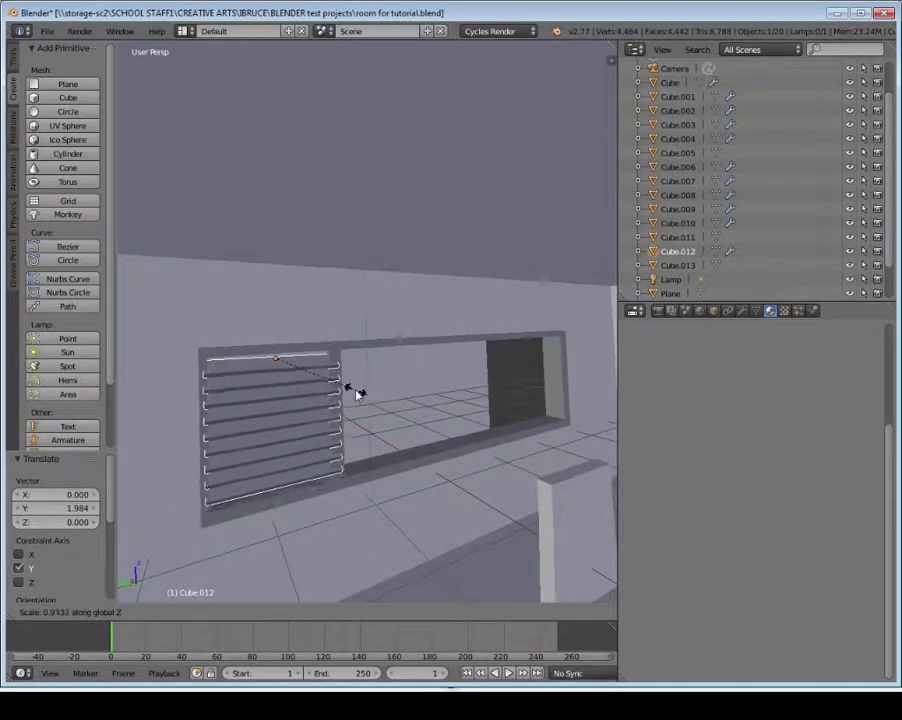
left_click(358, 395)
key("ctrl+z")
Scale the narrowed blinds to 0.872 along Y and move them about 0.028 along Y
key("s")
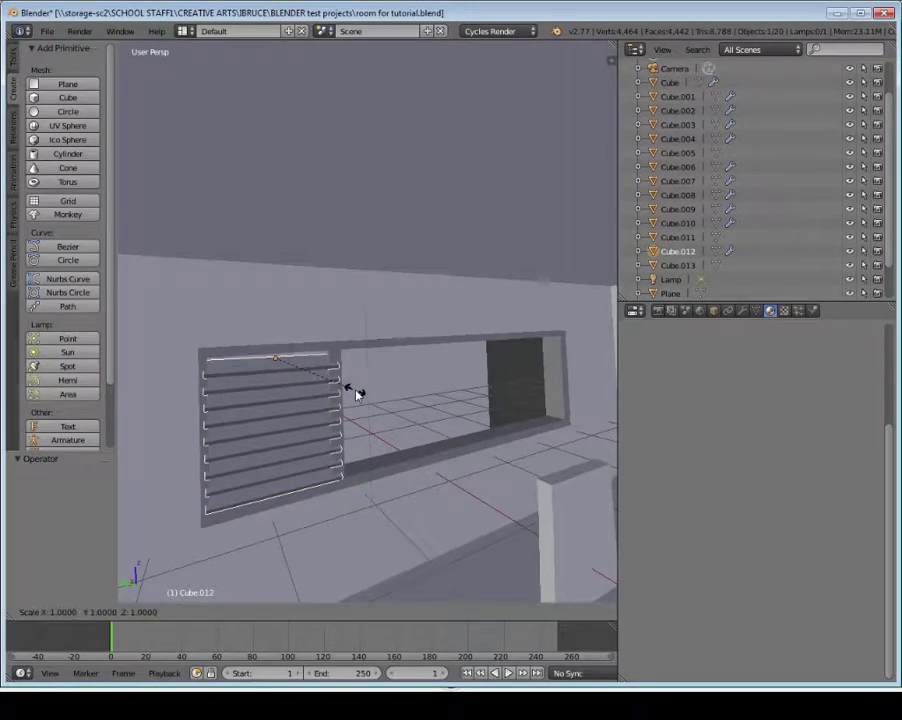
key("y")
left_click(301, 381)
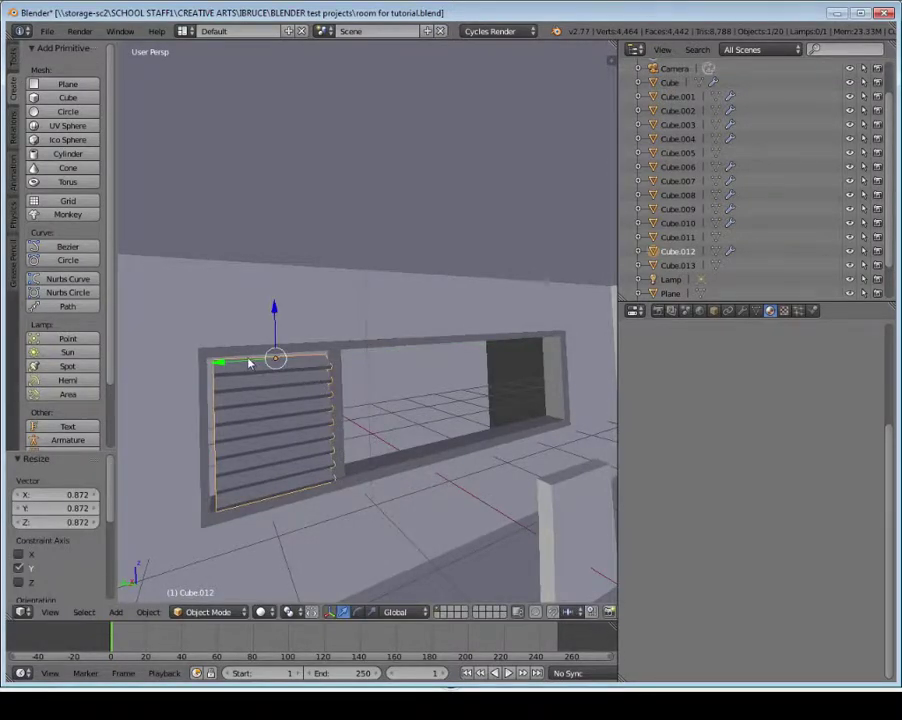
mouse_move(249, 364)
left_mouse_down()
mouse_move(240, 362)
mouse_move(249, 364)
left_mouse_up()
Scale the blinds to about 1.029 along Y to fill the section between the frame's end and the post
type("s")
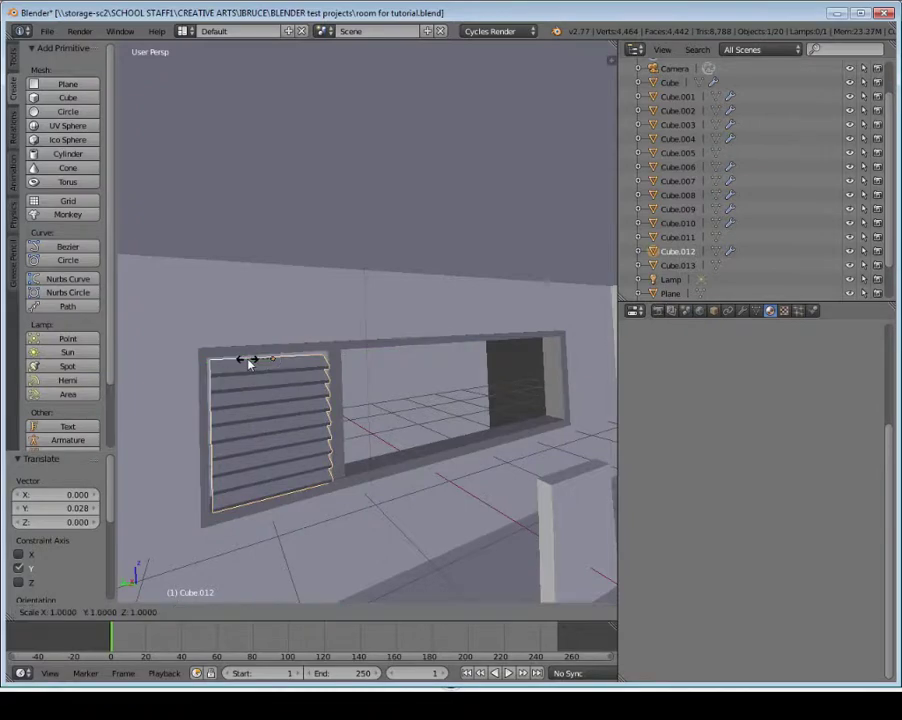
type("y-1")
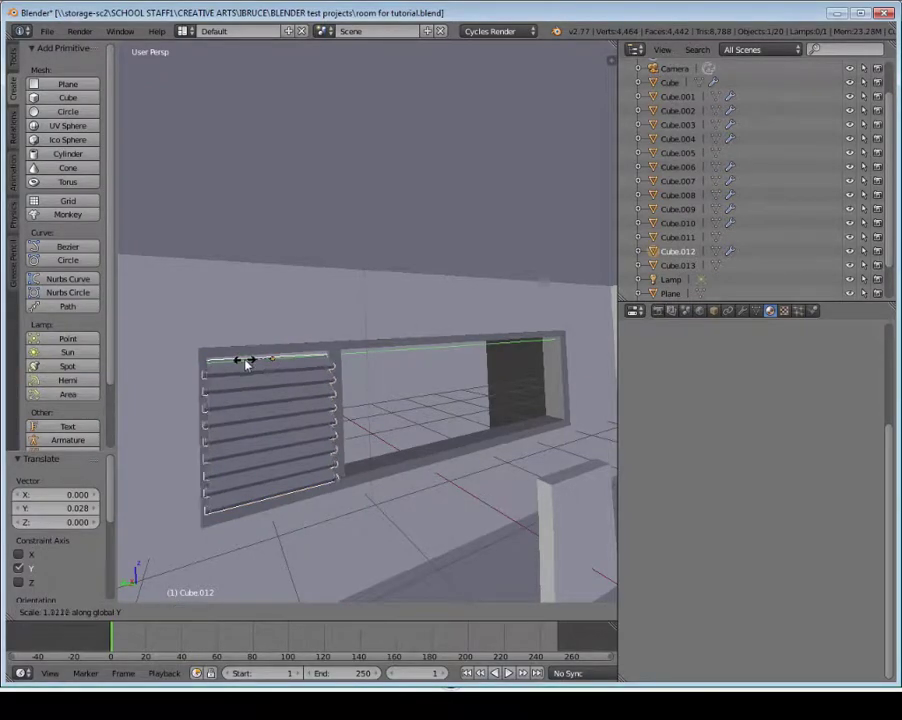
left_click(249, 364)
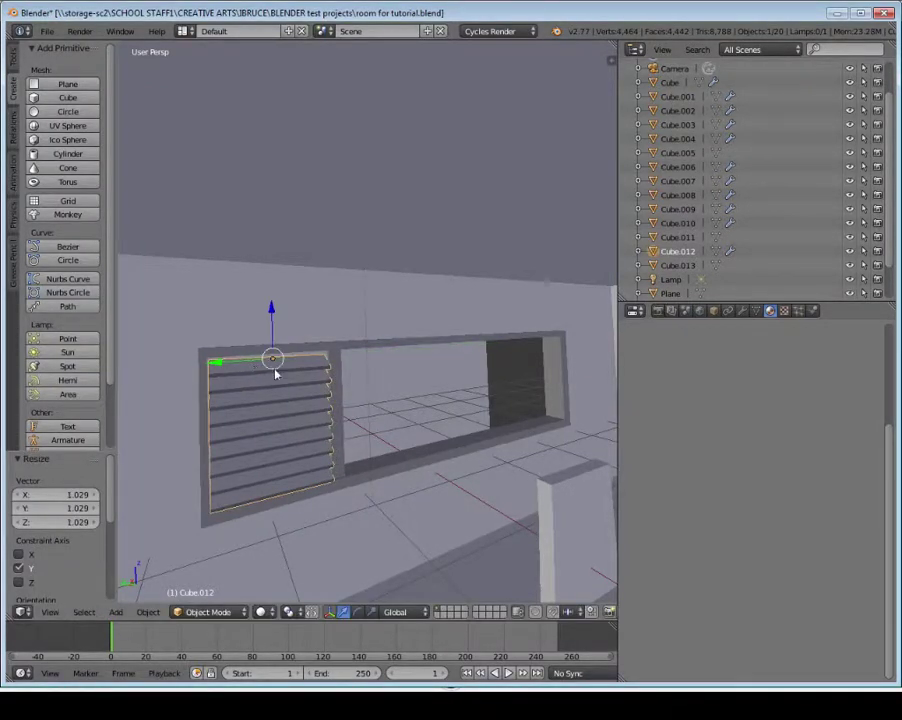
Add the post to the blinds selection, duplicate both, and move the copies about -1.284 along Y into the second window section
mouse_move(276, 371)
middle_mouse_down()
mouse_move(252, 377)
mouse_move(260, 366)
middle_mouse_up()
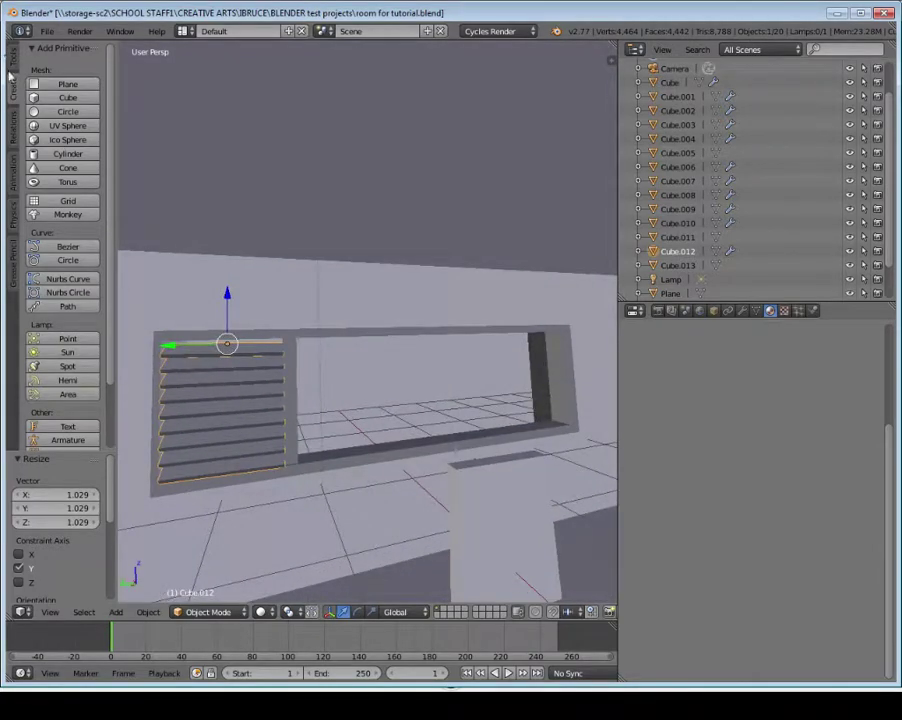
right_click(295, 366)
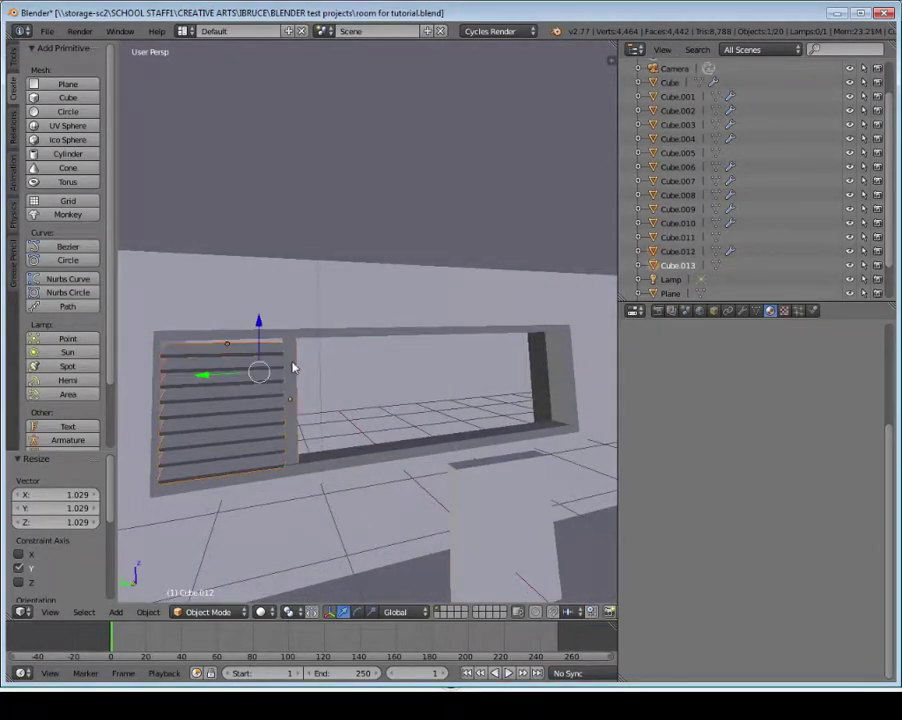
left_click(13, 57)
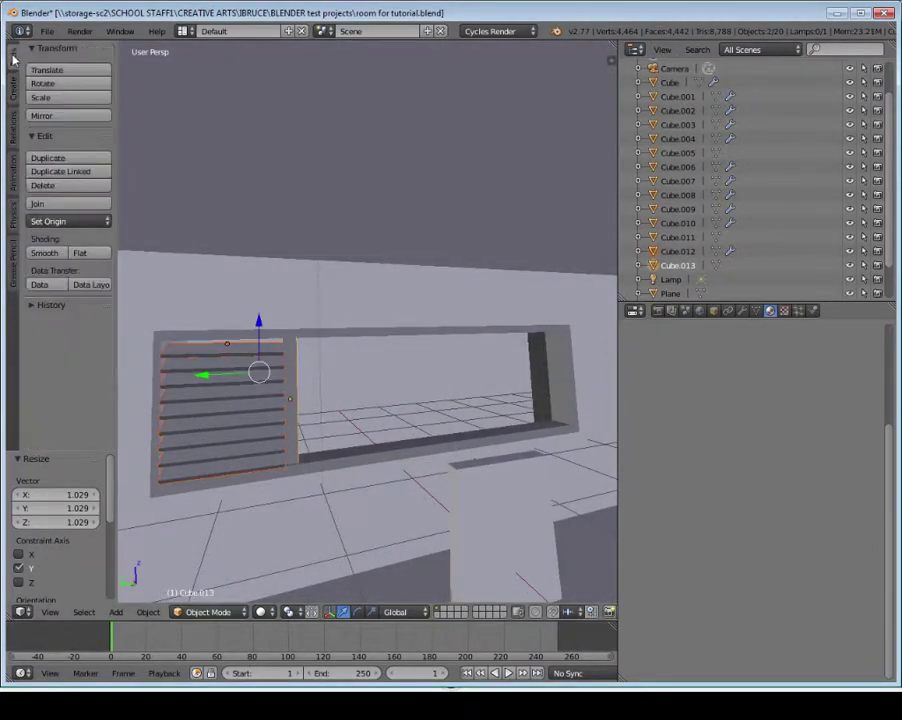
left_click(73, 163)
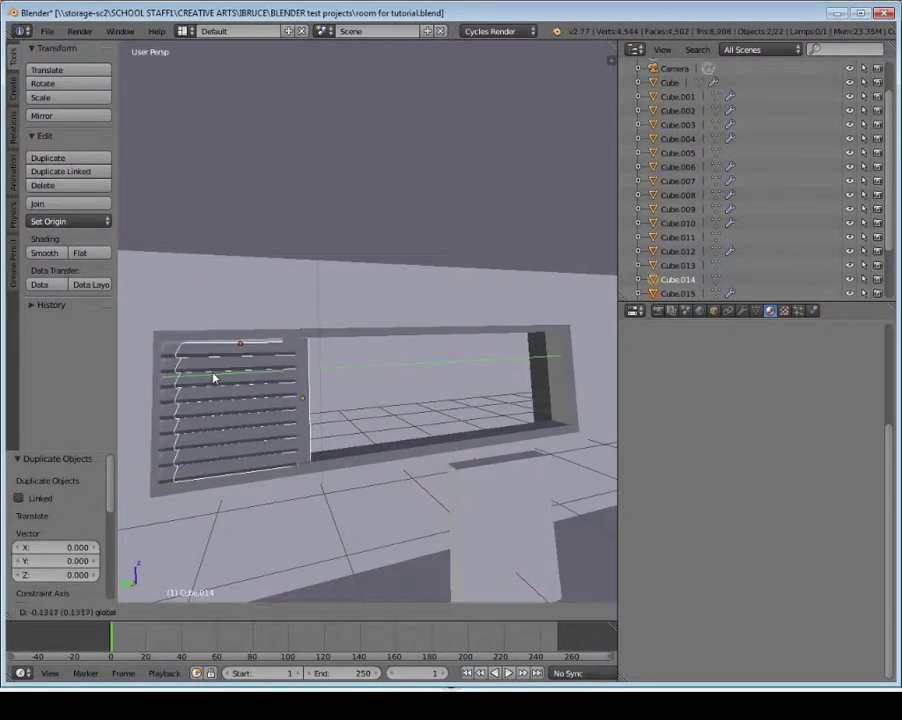
left_click(312, 367)
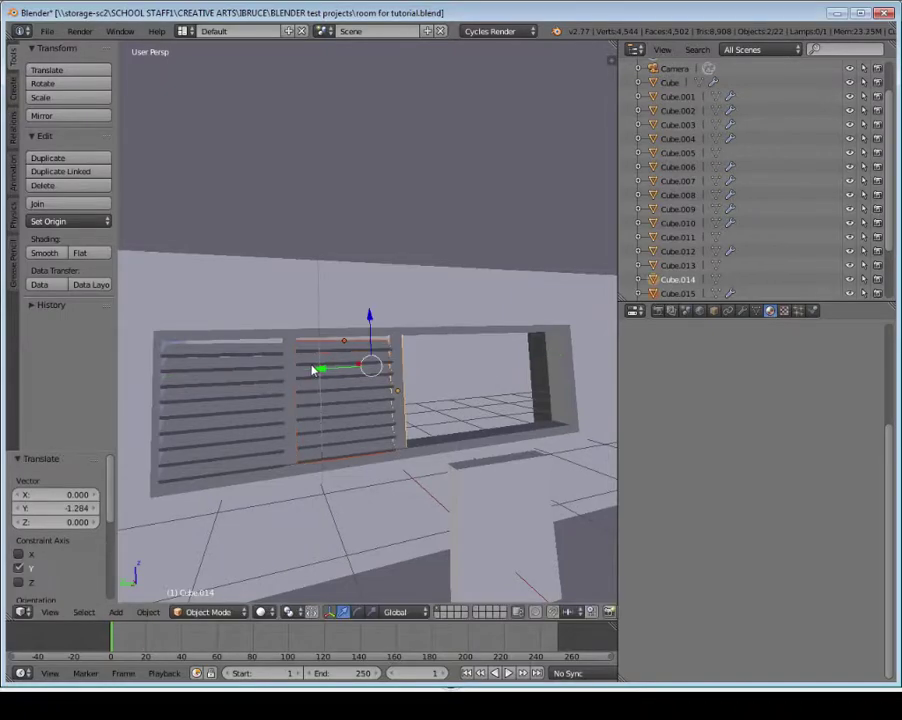
Duplicate the second post and blinds and move the copies about -1.268 along Y into the third section
left_click(69, 162)
left_click(69, 164)
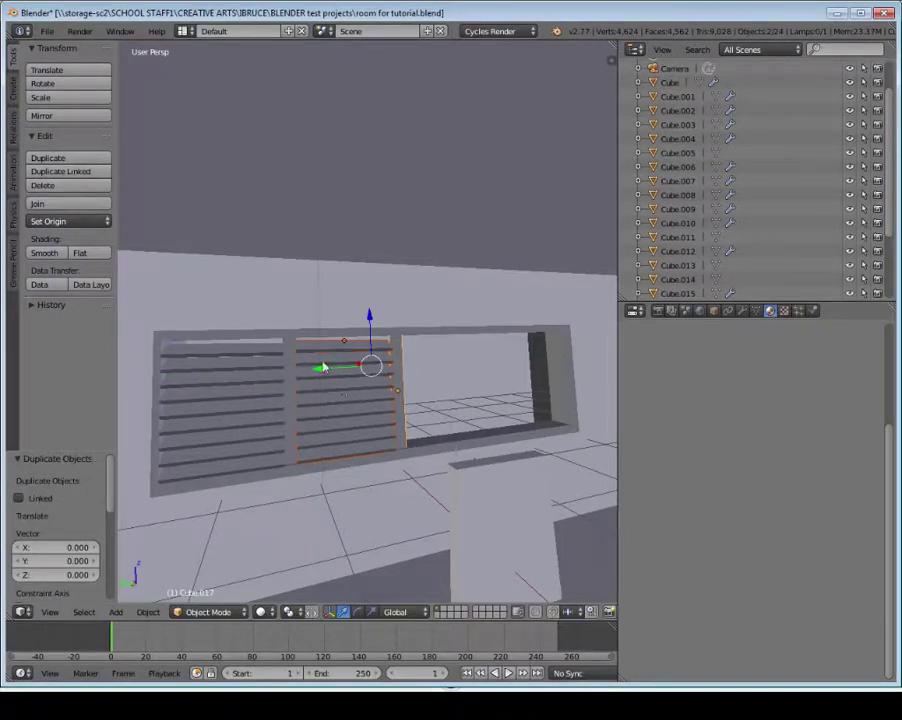
left_click_drag(322, 366, 393, 368)
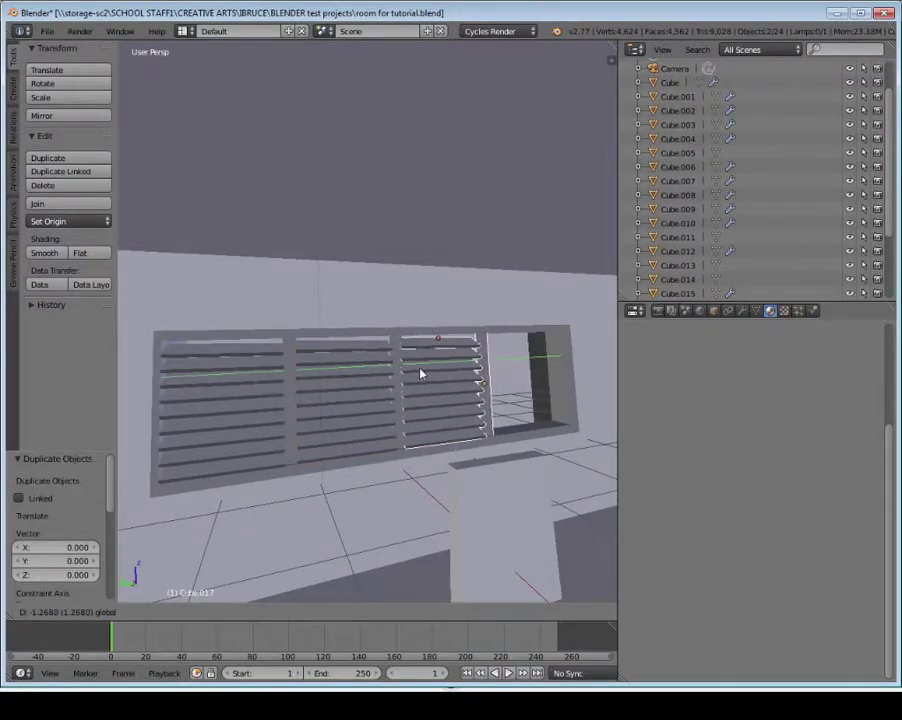
left_click(421, 373)
Duplicate only the third section's blinds and move the copy about -1.364 along Y into the last window section
middle_click_drag(421, 373, 378, 430)
right_click(378, 444)
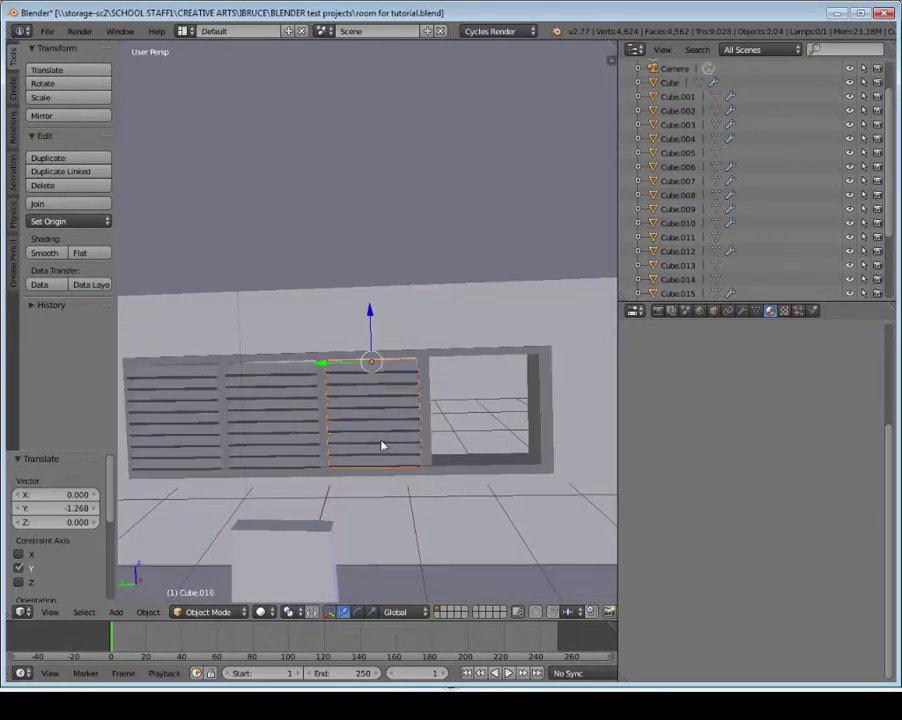
left_click(88, 158)
left_click(238, 253)
key("ctrl+z")
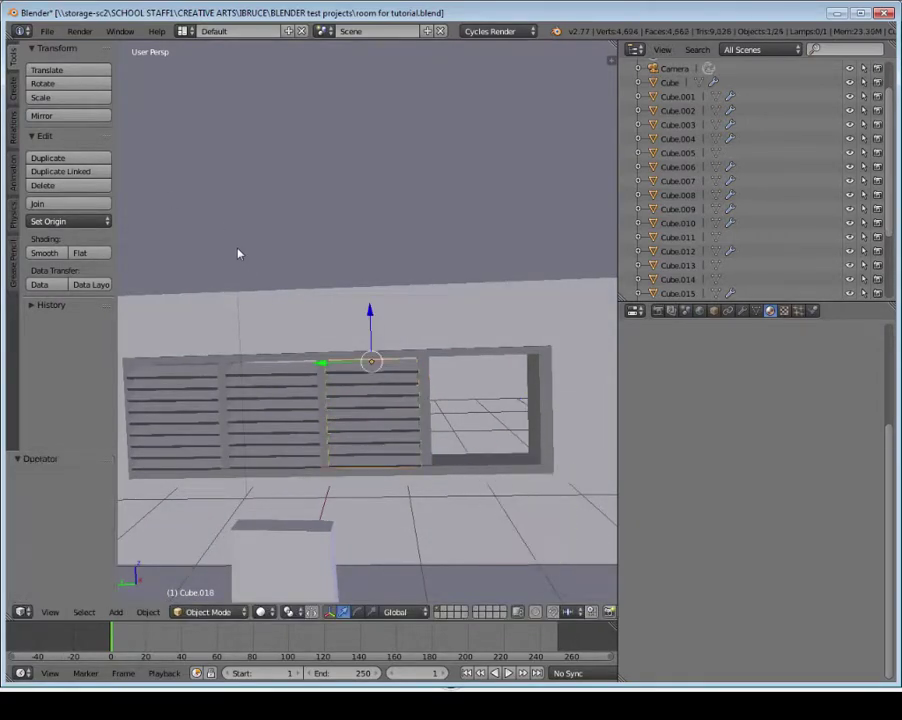
left_click(72, 160)
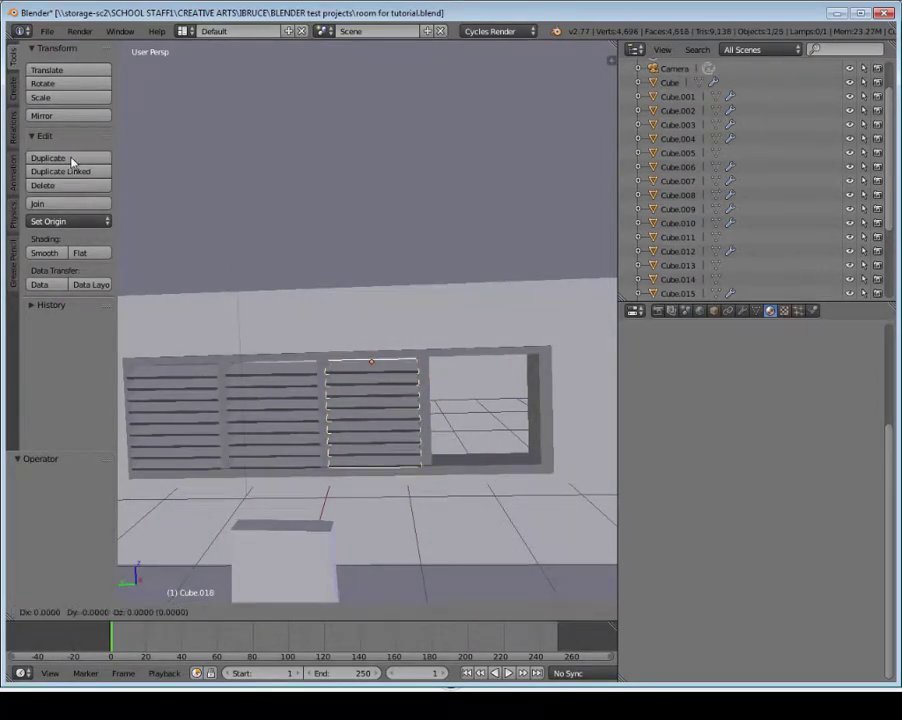
right_click(72, 163)
left_click_drag(320, 364, 434, 367)
middle_click_drag(490, 394, 483, 390)
Scale the last section's blinds to 1.115 along Y and nudge them very slightly along Y
key("s")
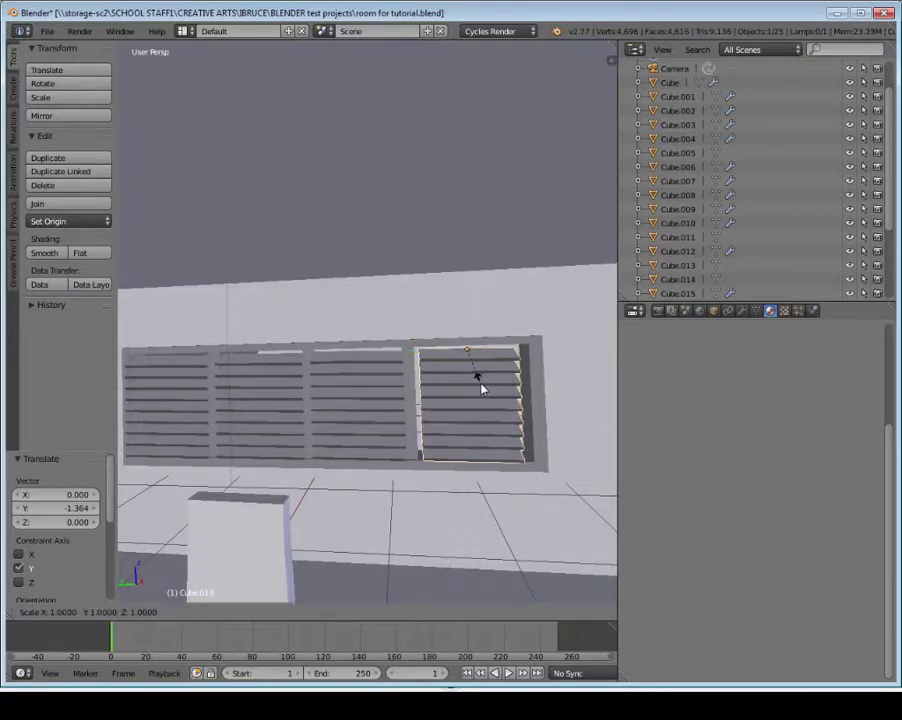
key("y")
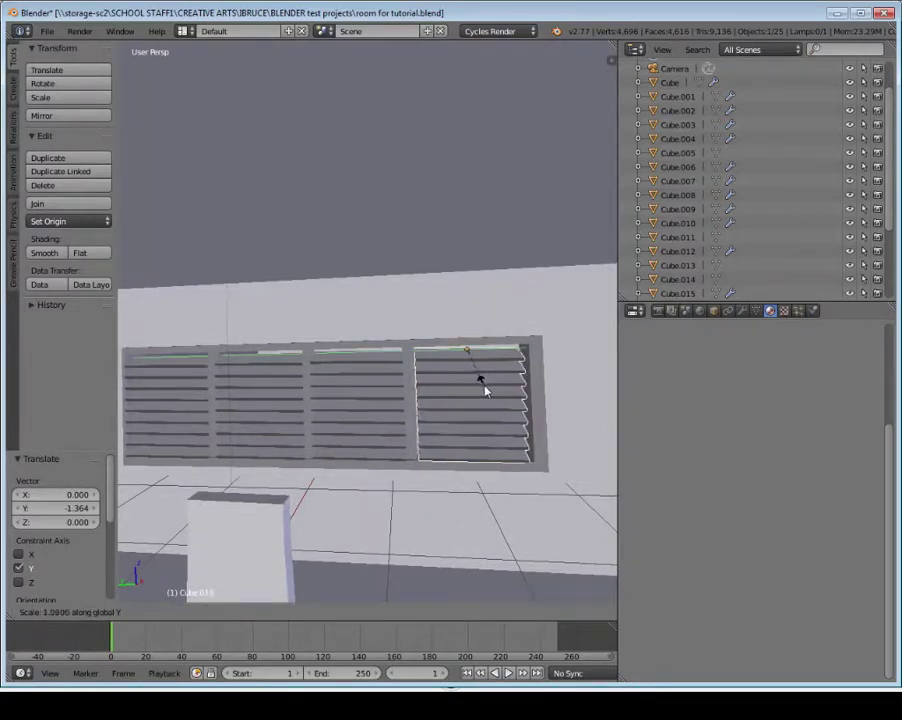
left_click(485, 387)
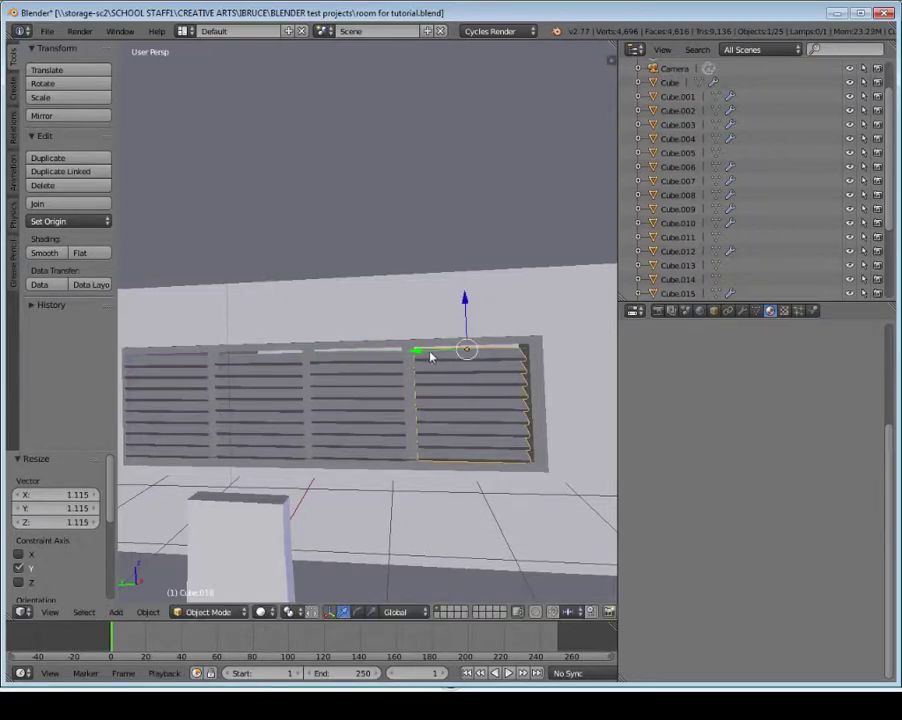
left_click_drag(427, 351, 430, 351)
left_click(429, 355)
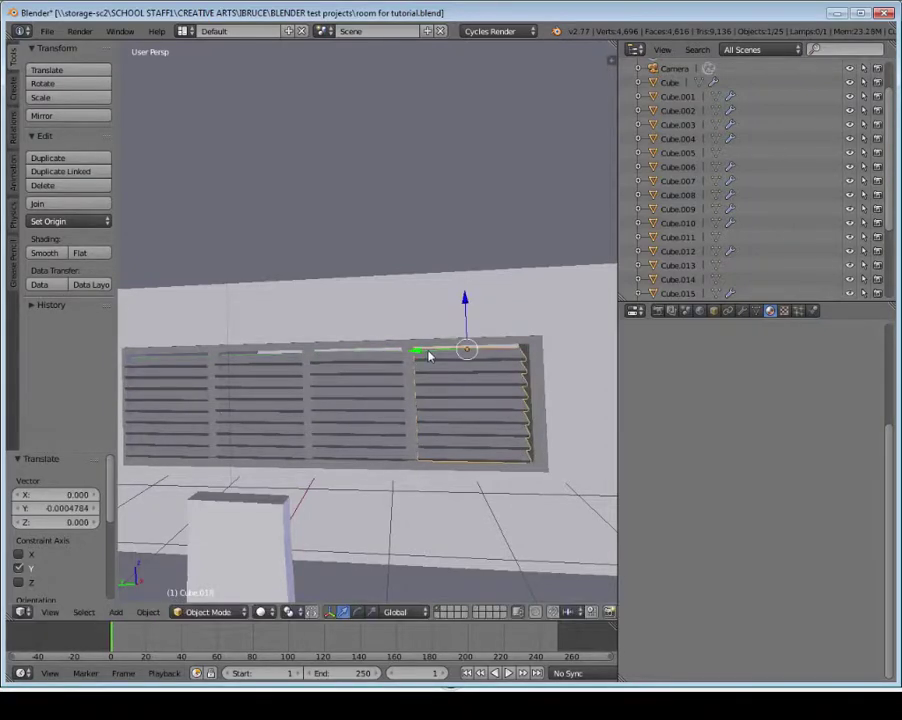
Fine-tune the last blinds with Y scales of 0.989 and 1.034, and move them about -0.026 along Y against the frame
key("s")
left_click(458, 377)
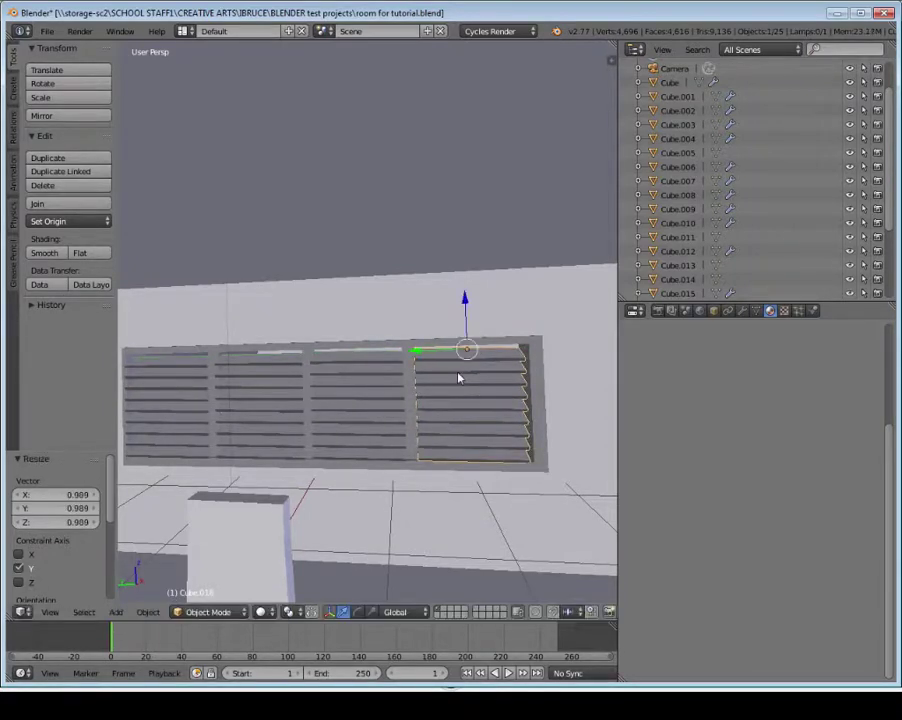
key("s")
key("y")
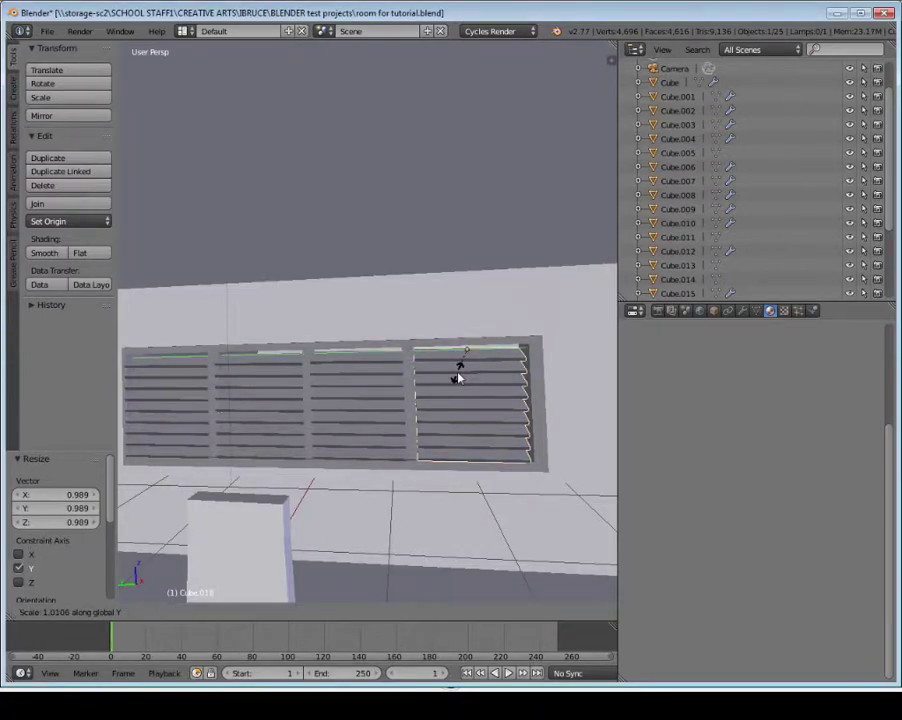
left_click(429, 357)
key("g")
key("y")
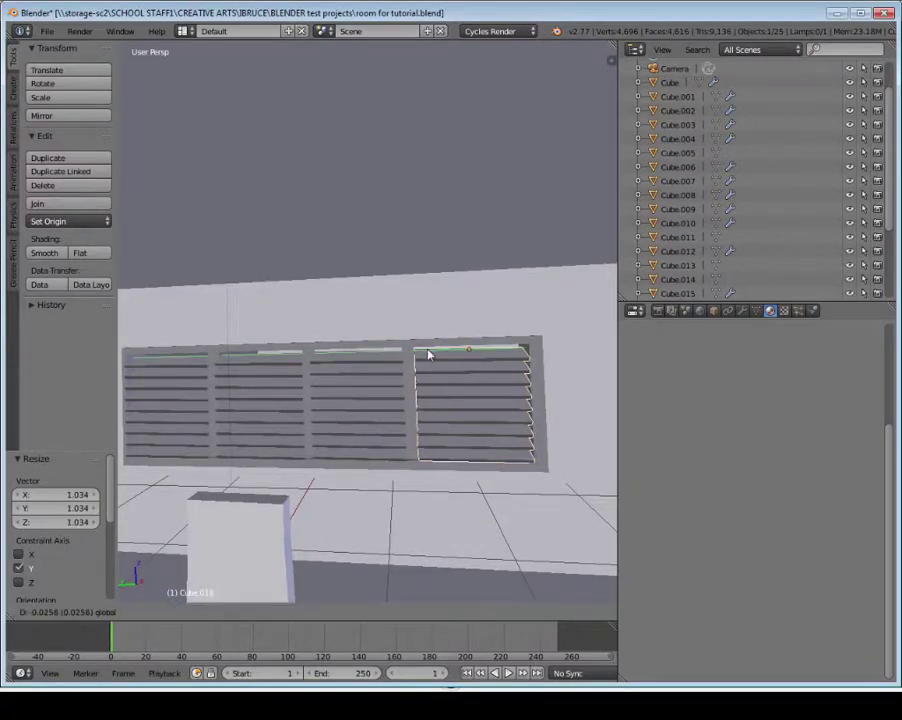
left_click(429, 355)
View the divided window from inside the room and briefly check it in Rendered viewport shading before returning to Solid
middle_click_drag(429, 355, 408, 397)
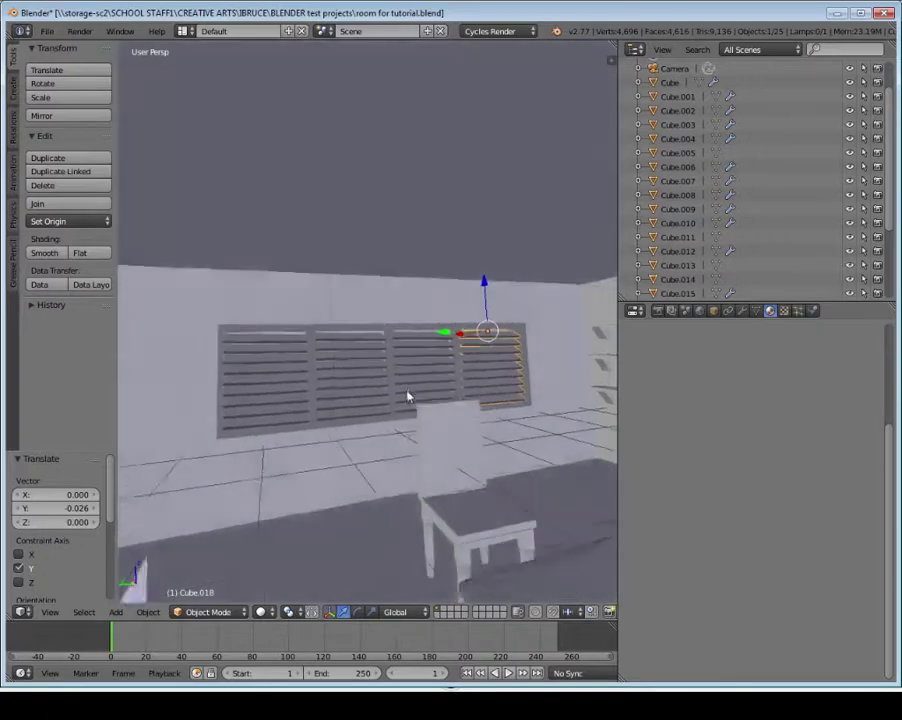
scroll(408, 397, "down", 8)
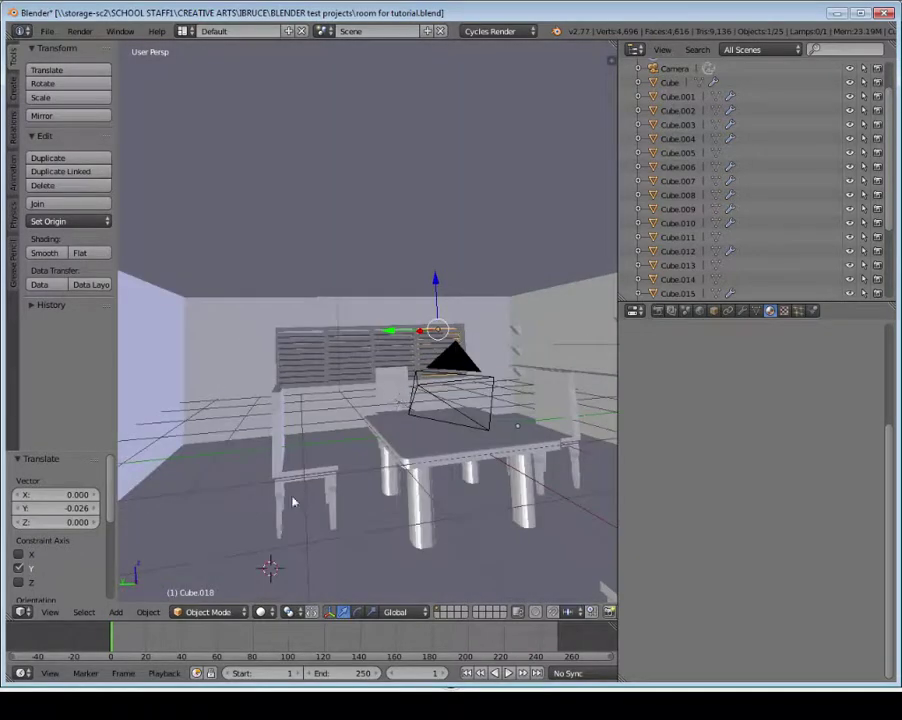
scroll(306, 549, "up", 5)
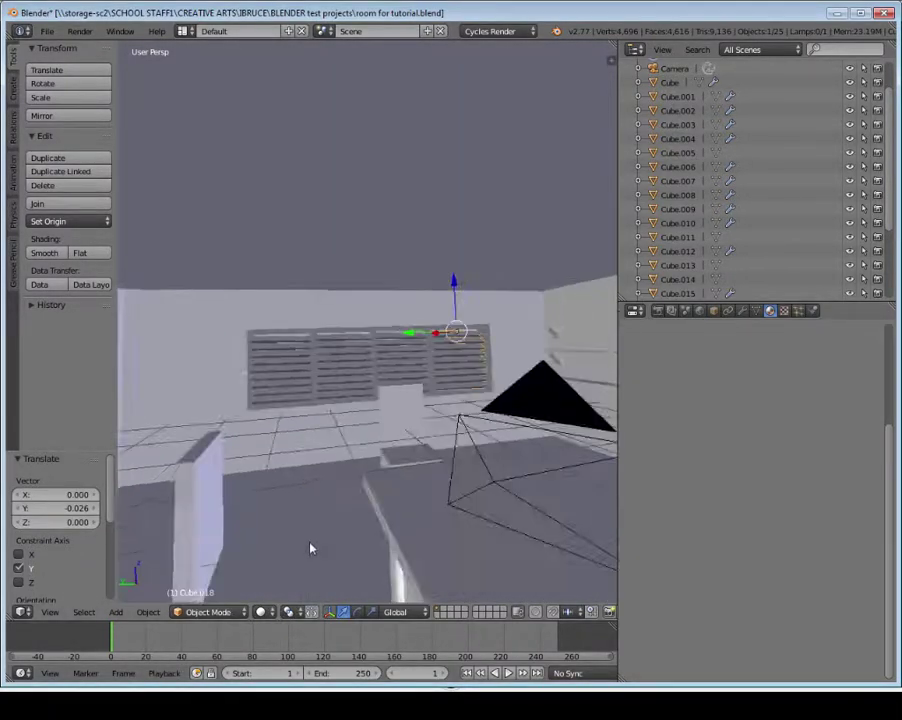
middle_click_drag(310, 549, 352, 541)
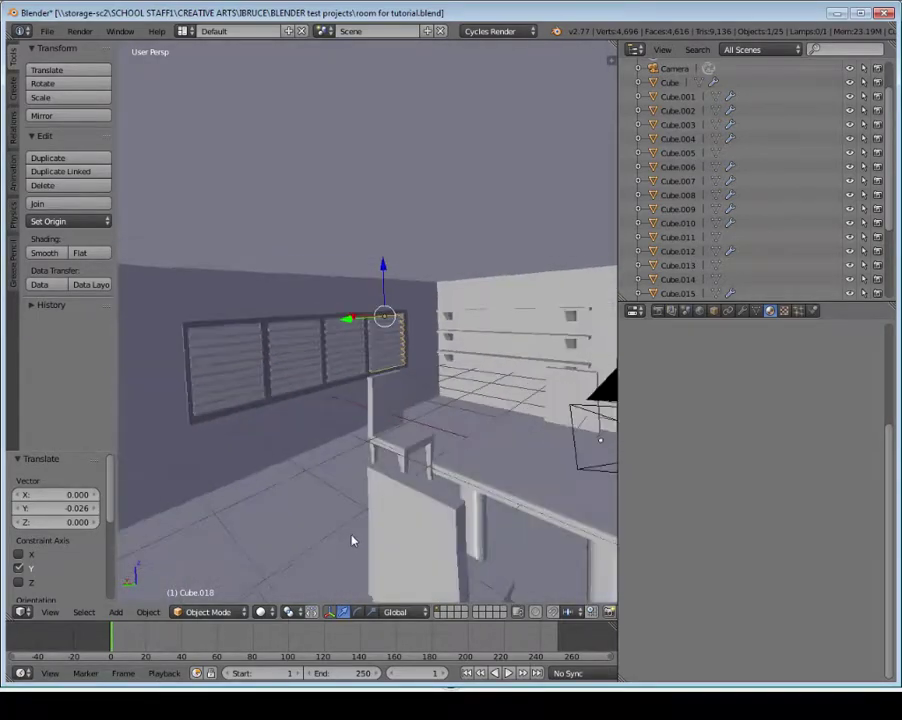
left_click(208, 612)
left_click(261, 612)
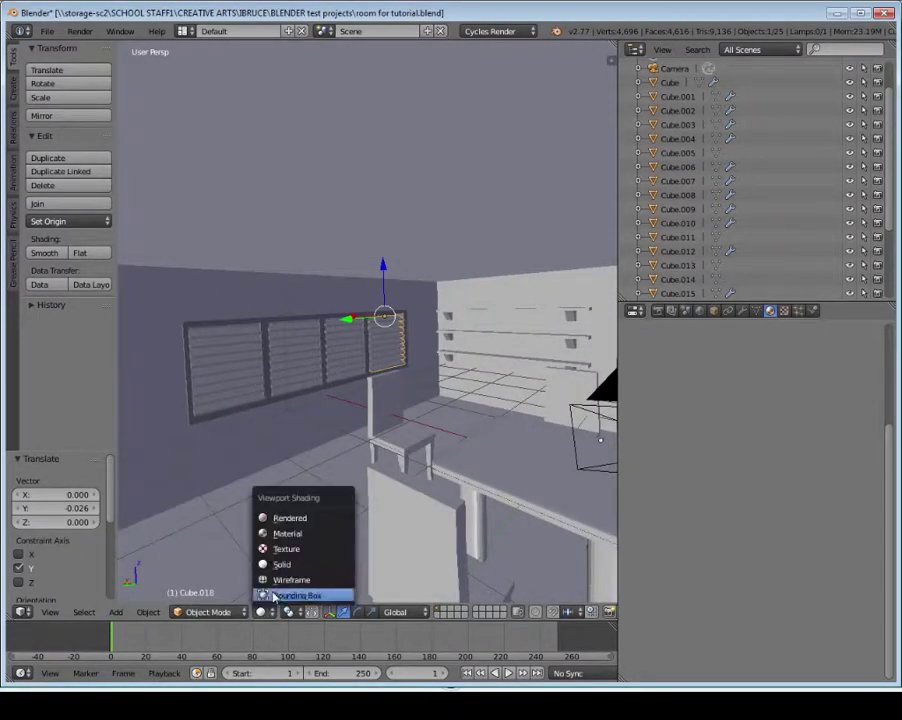
left_click(280, 517)
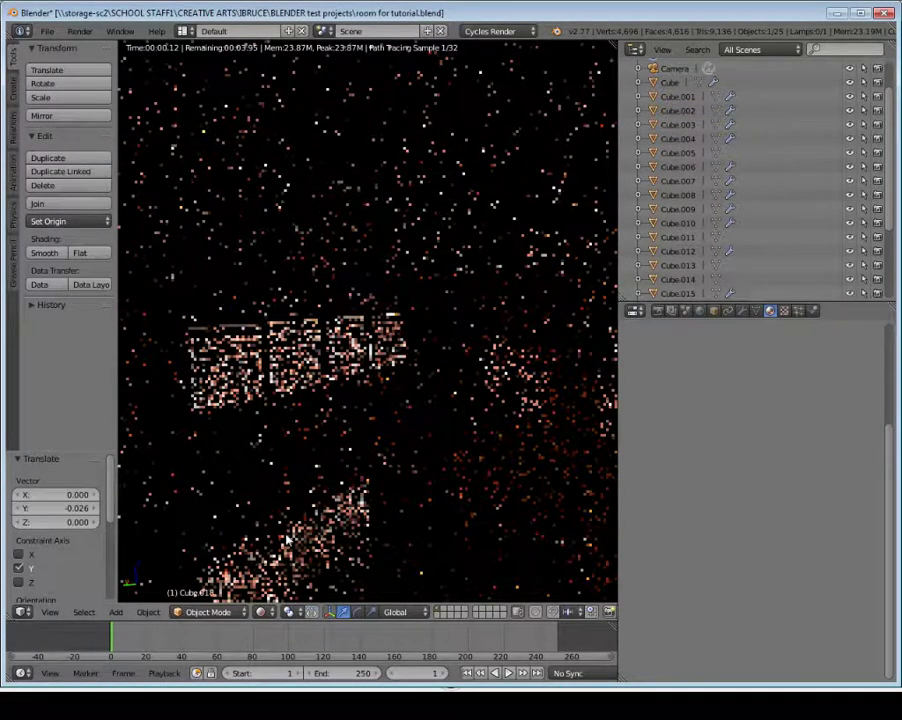
key("shift+z")
Select the sunset backdrop plane outside the room and raise it along Z by about 3.154 and another 1.812
right_click(284, 312)
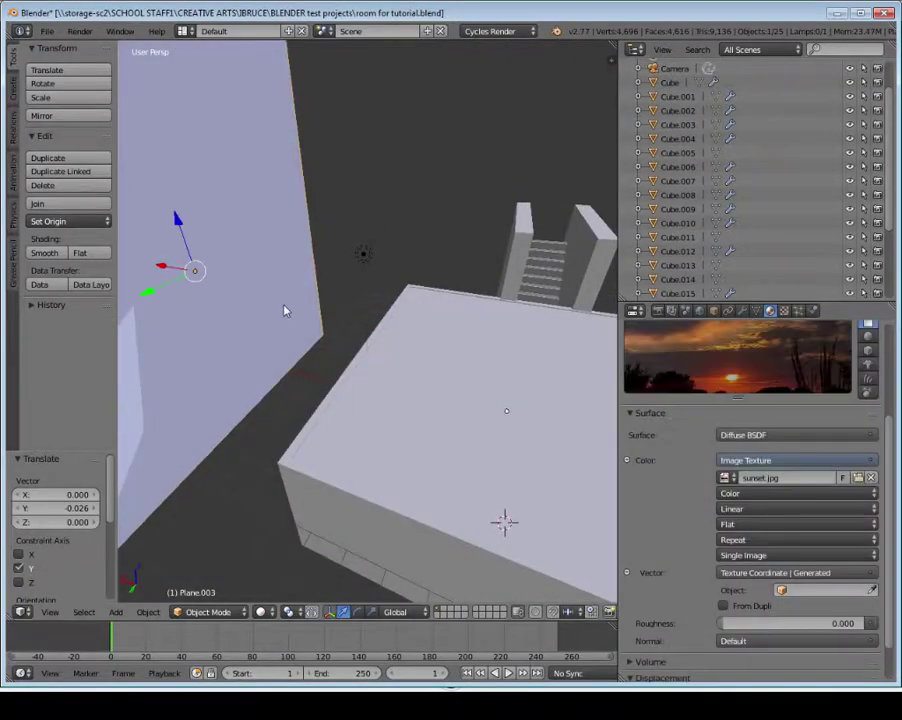
left_click_drag(157, 292, 230, 172)
middle_click_drag(388, 284, 345, 225)
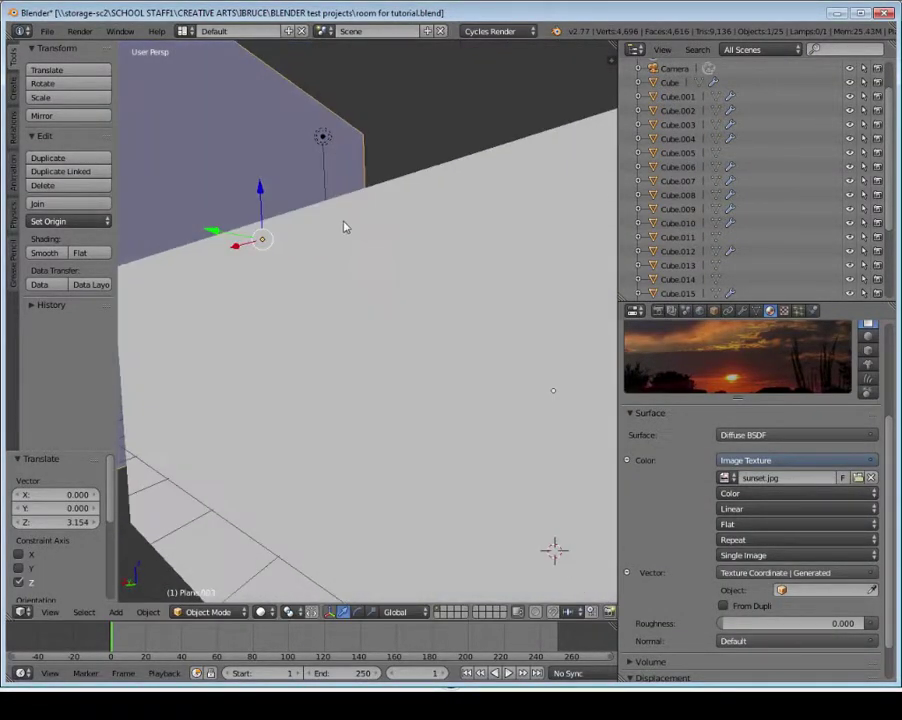
left_click_drag(262, 197, 265, 167)
Shift the sunset backdrop along Y by about -2.673 and another -2.835 so it lies behind the last window section
middle_click_drag(392, 269, 420, 348)
scroll(420, 349, "up", 1)
scroll(410, 355, "up", 3)
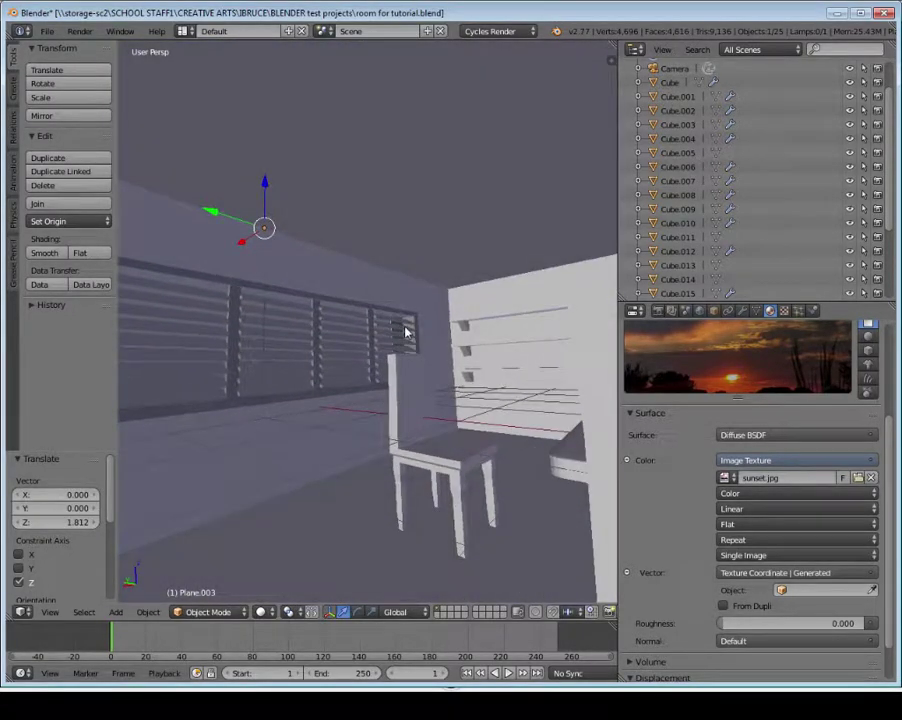
left_click_drag(229, 208, 272, 231)
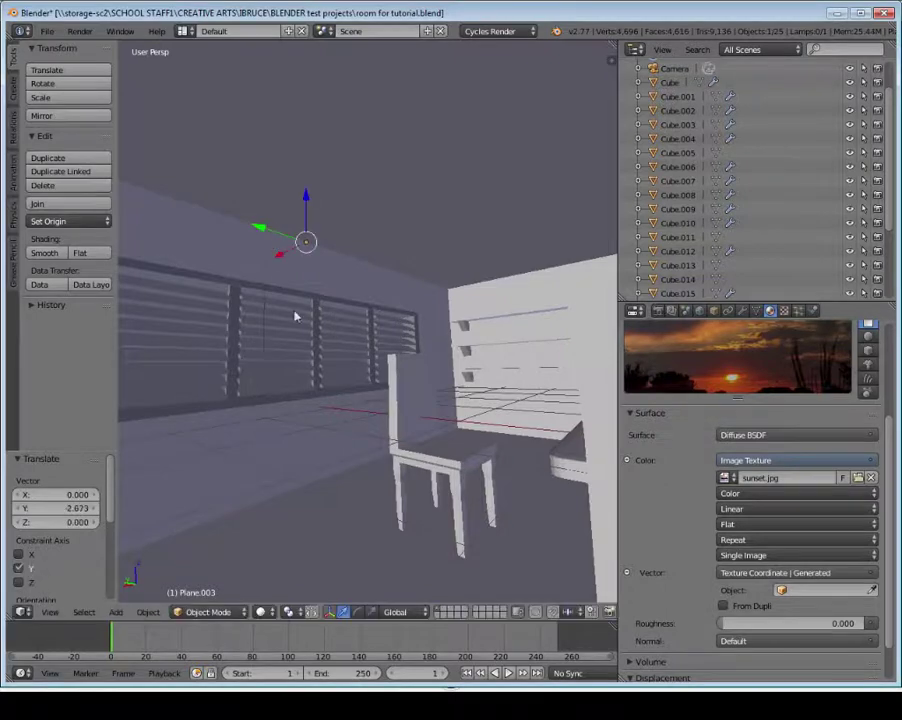
middle_click_drag(315, 387, 348, 383)
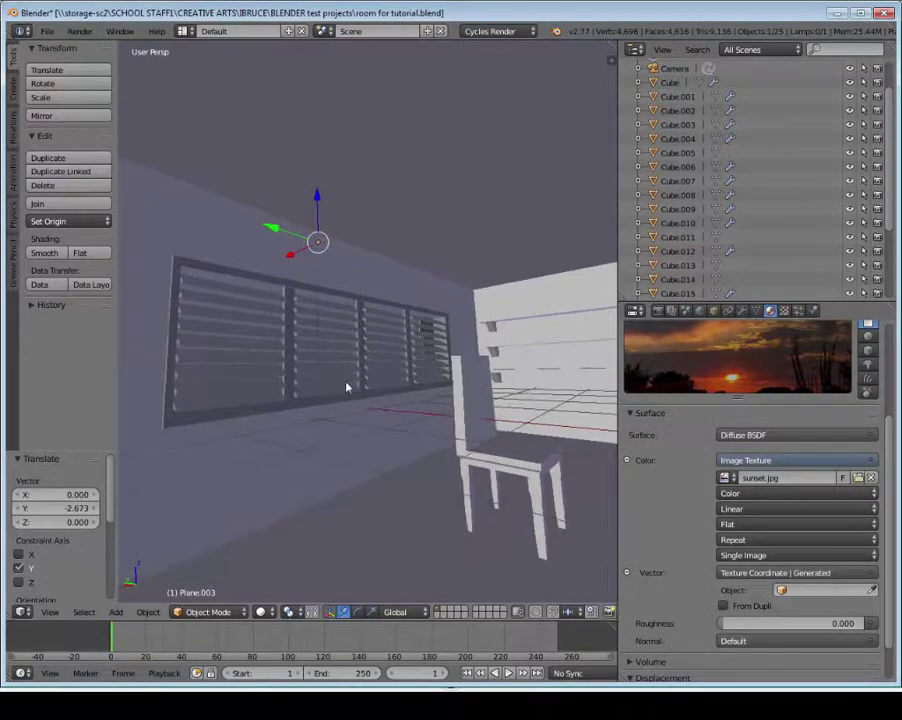
left_click_drag(278, 226, 322, 424)
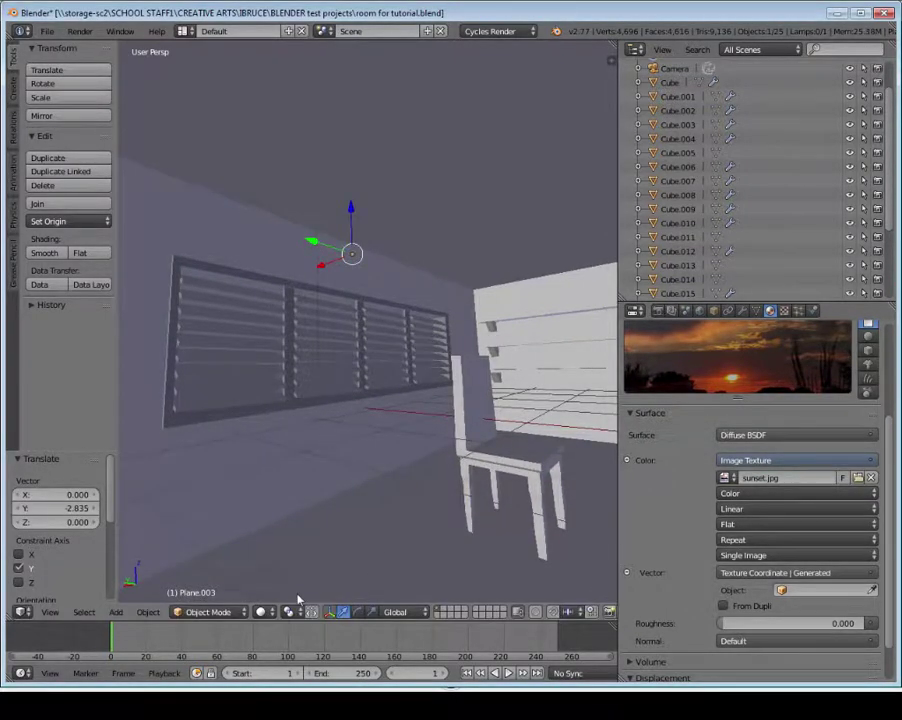
Render the viewport to examine the sunset and light through the blinds
key("shift+z")
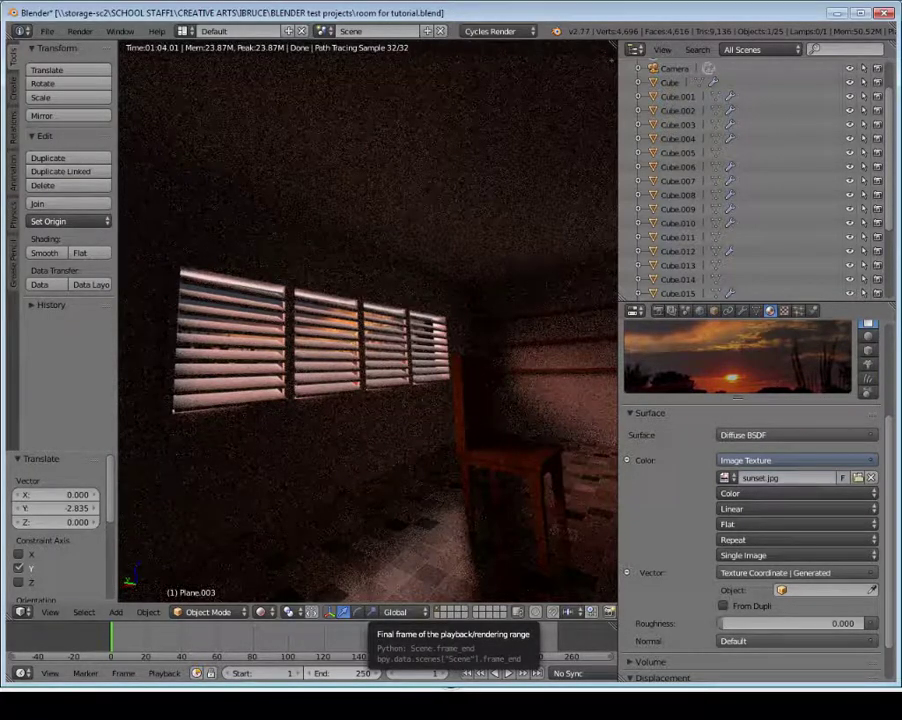
left_click(500, 688)
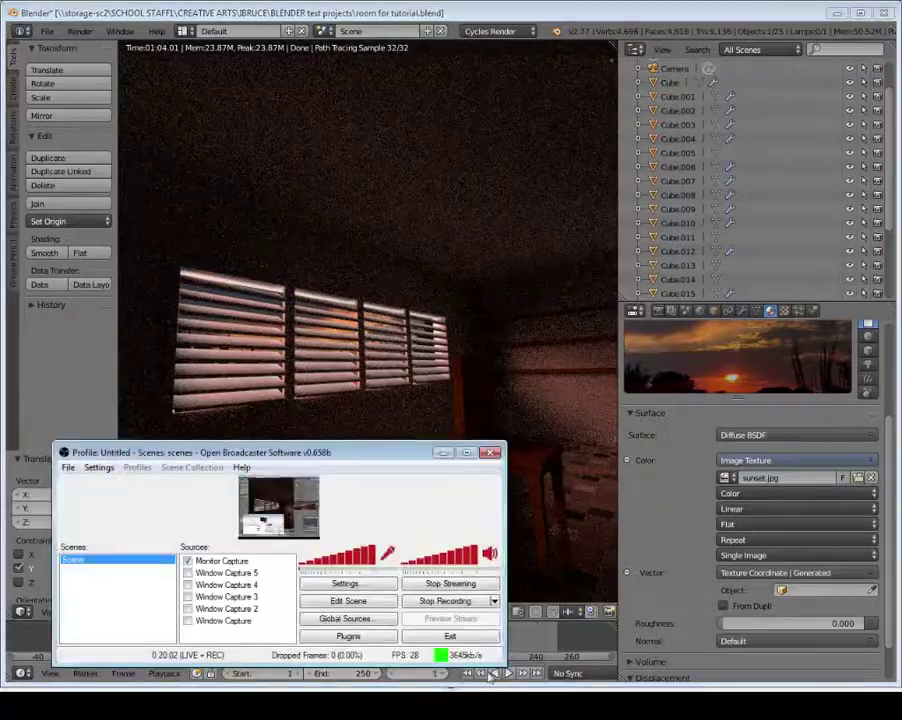